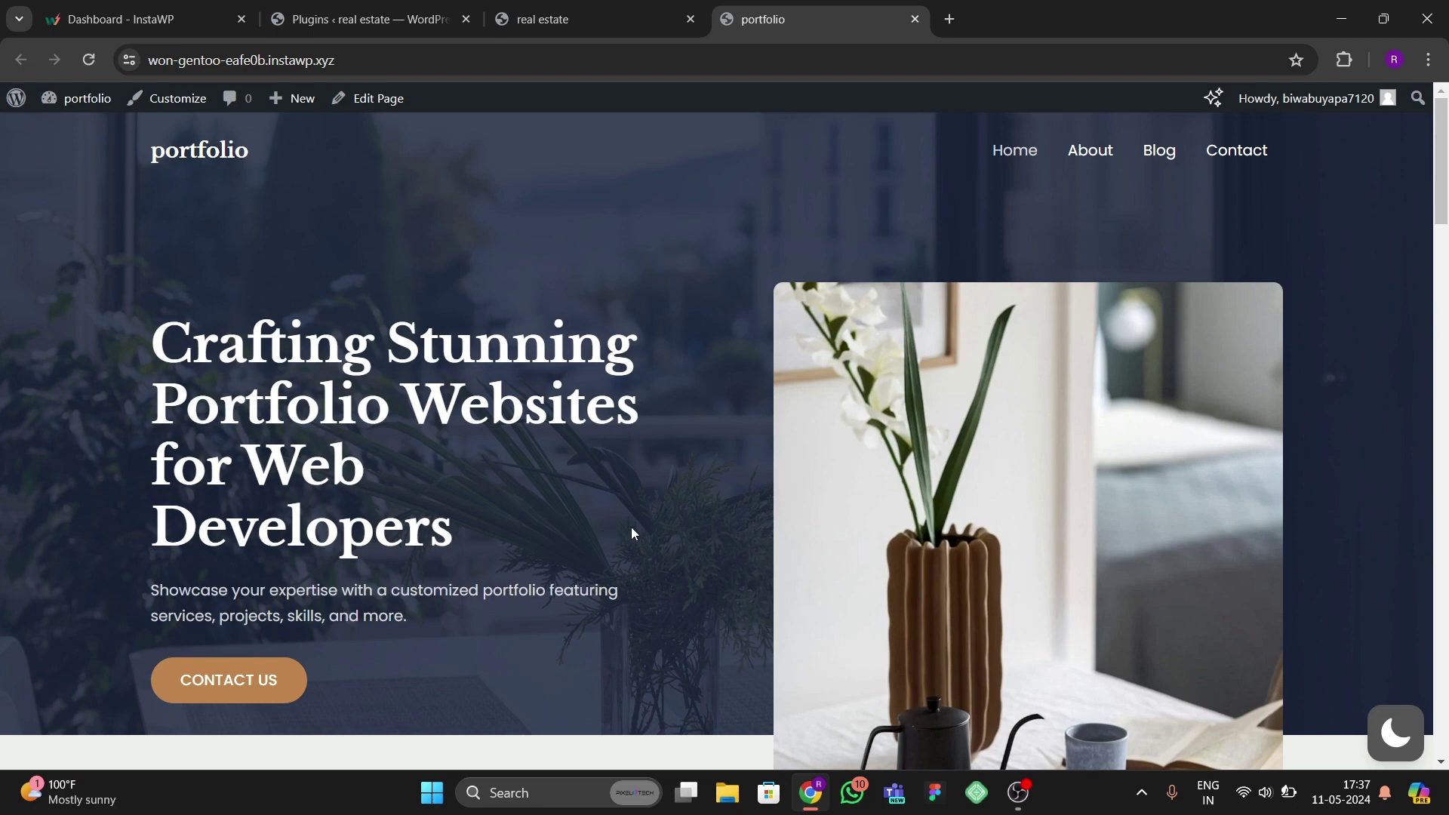
Switch the portfolio homepage to dark mode with the moon toggle, then back to light.
scroll(632, 532, down, 6)
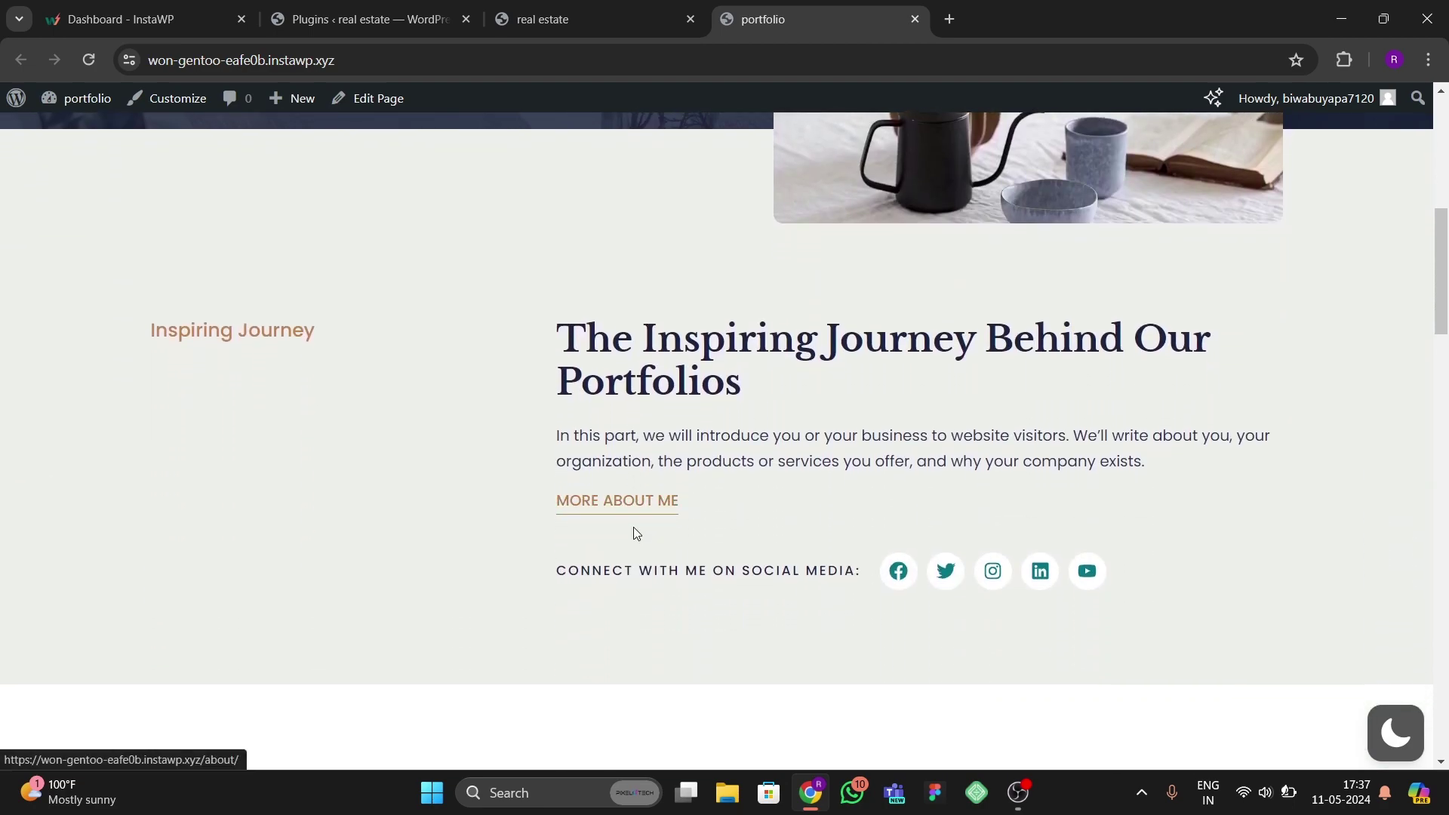
scroll(632, 532, up, 2)
scroll(981, 604, down, 2)
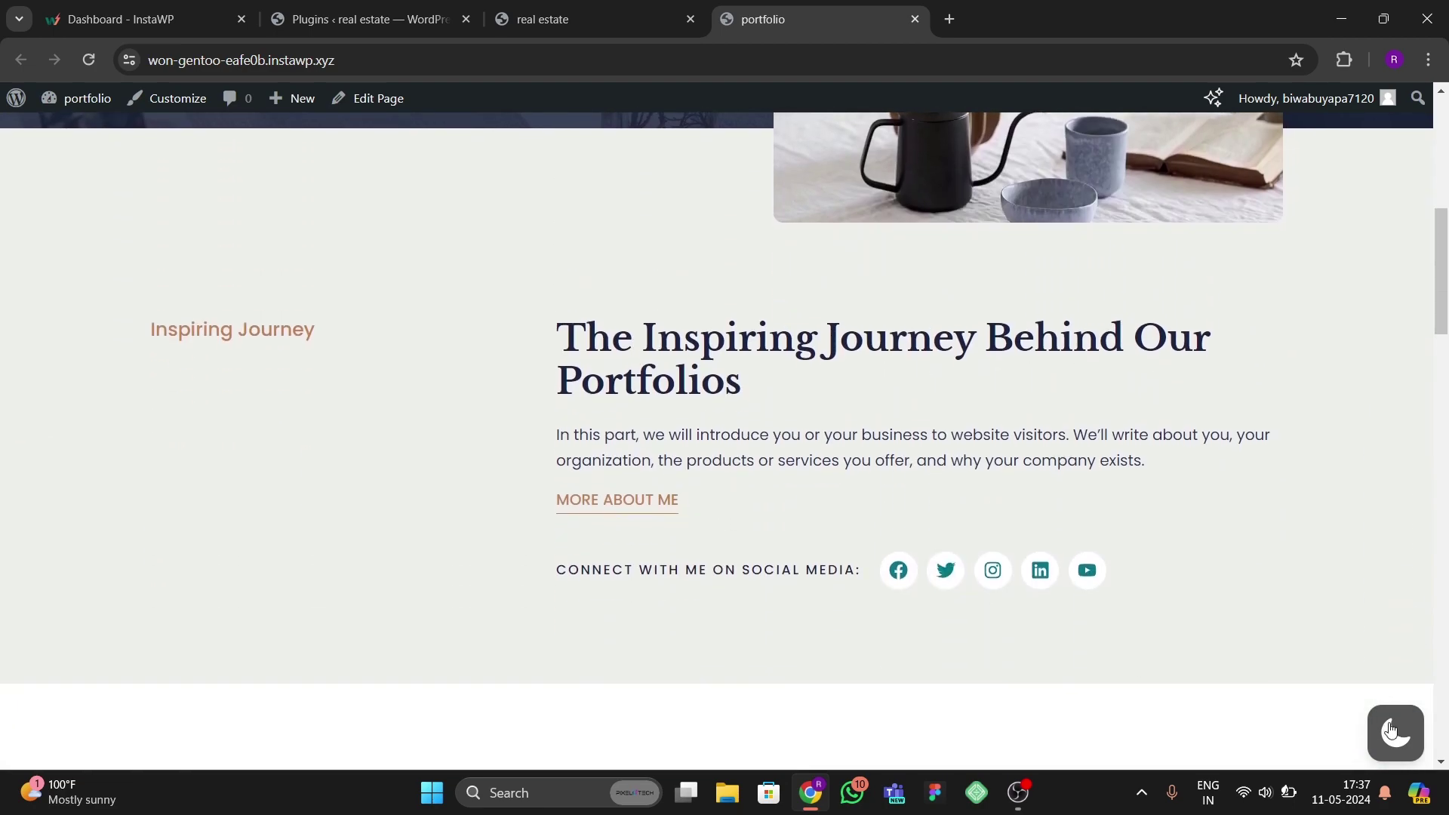
click(1393, 730)
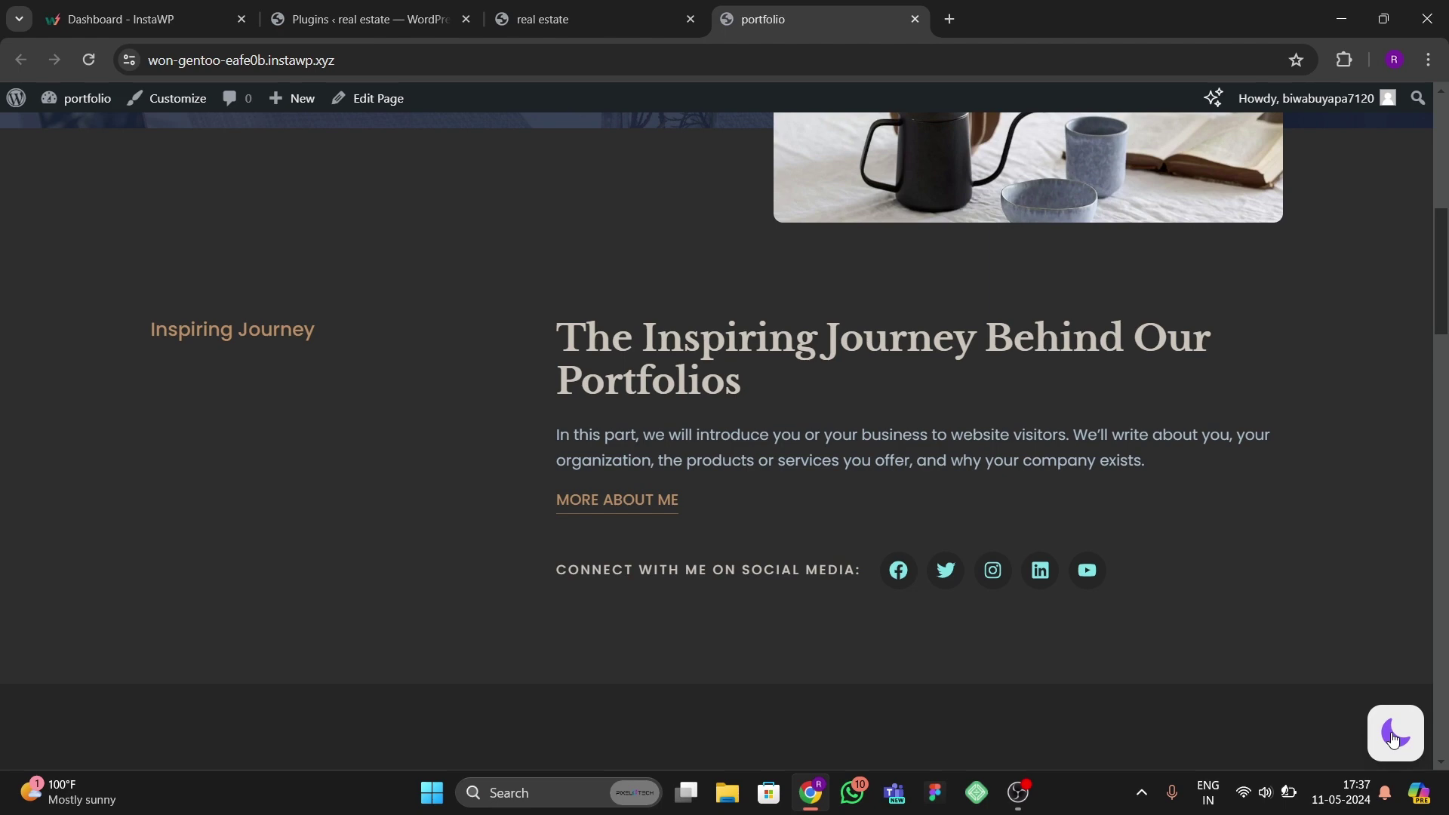
scroll(1393, 736, down, 8)
click(1392, 730)
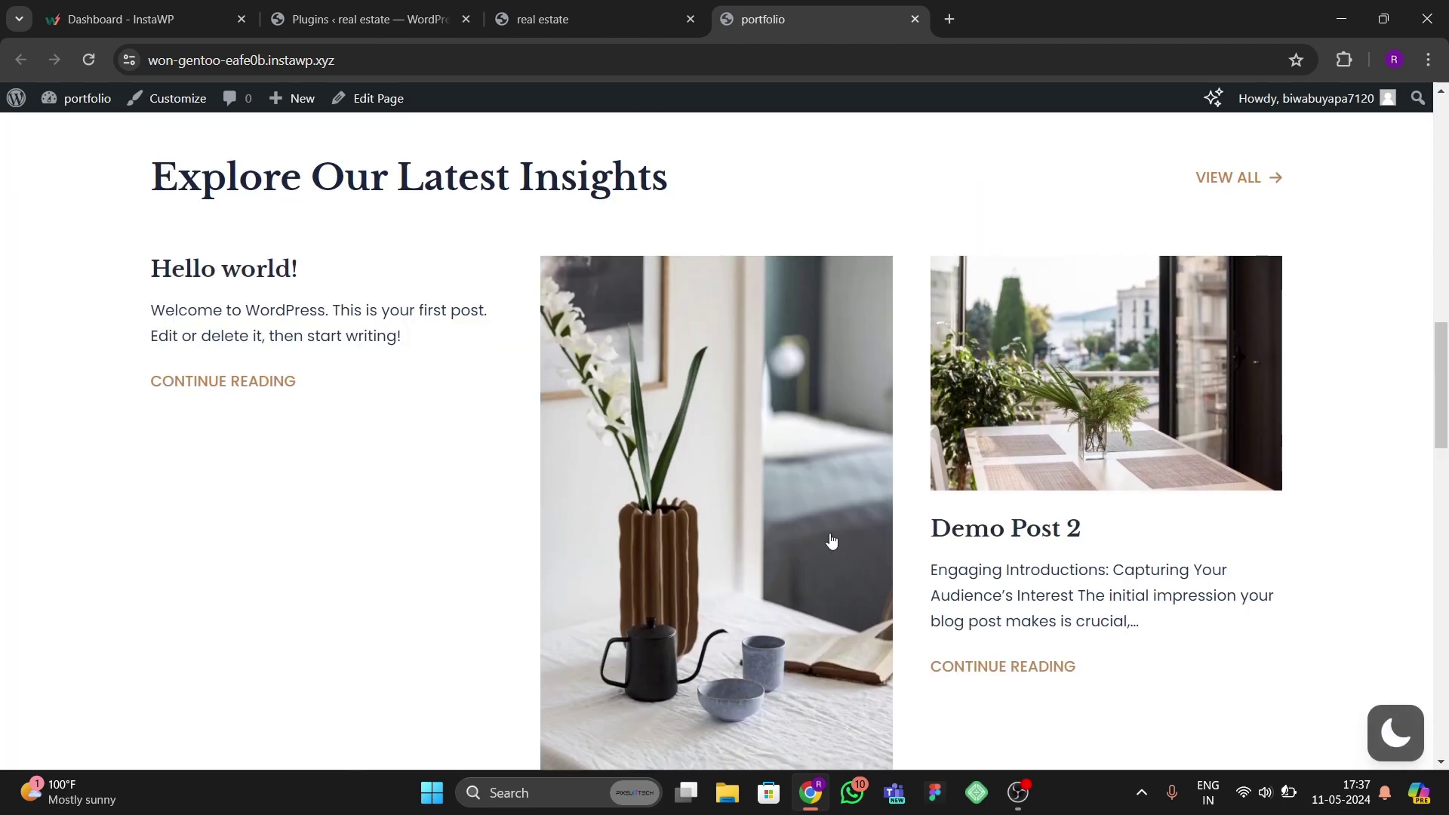
Turn dark mode on again and scroll through the sections, including the darkened testimonials.
scroll(868, 577, down, 9)
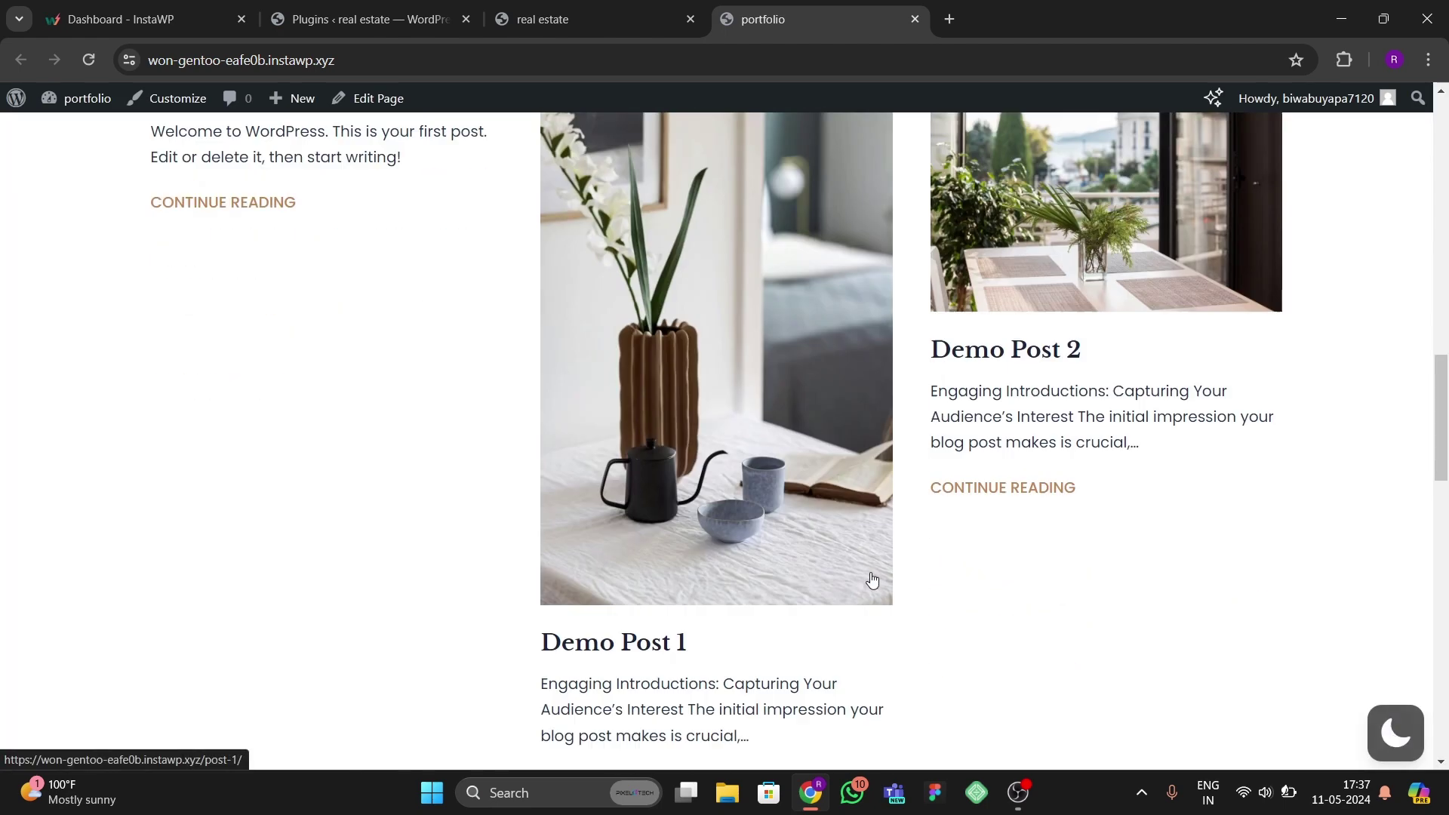
scroll(916, 573, down, 8)
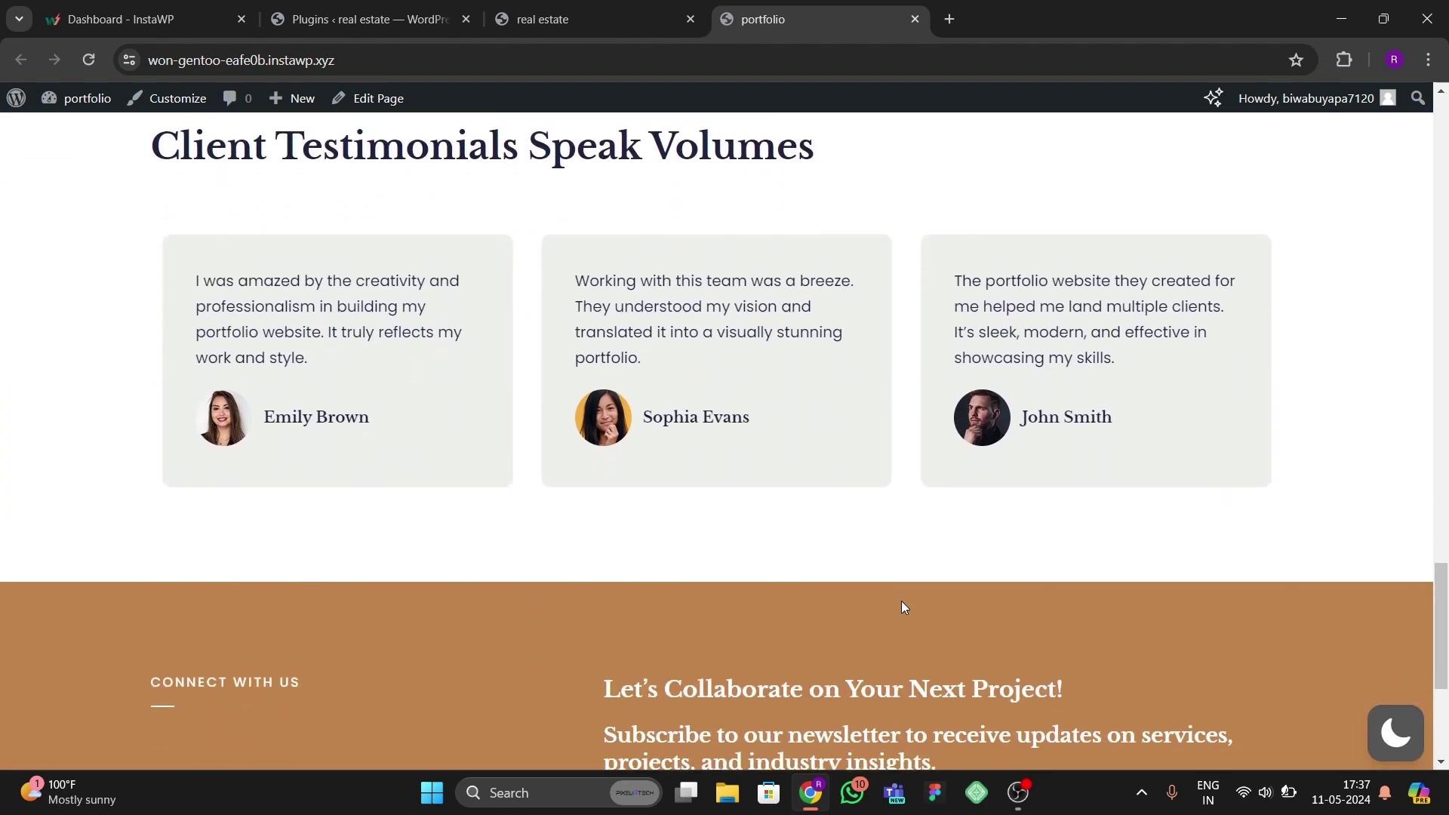
click(1392, 730)
scroll(1205, 600, up, 1)
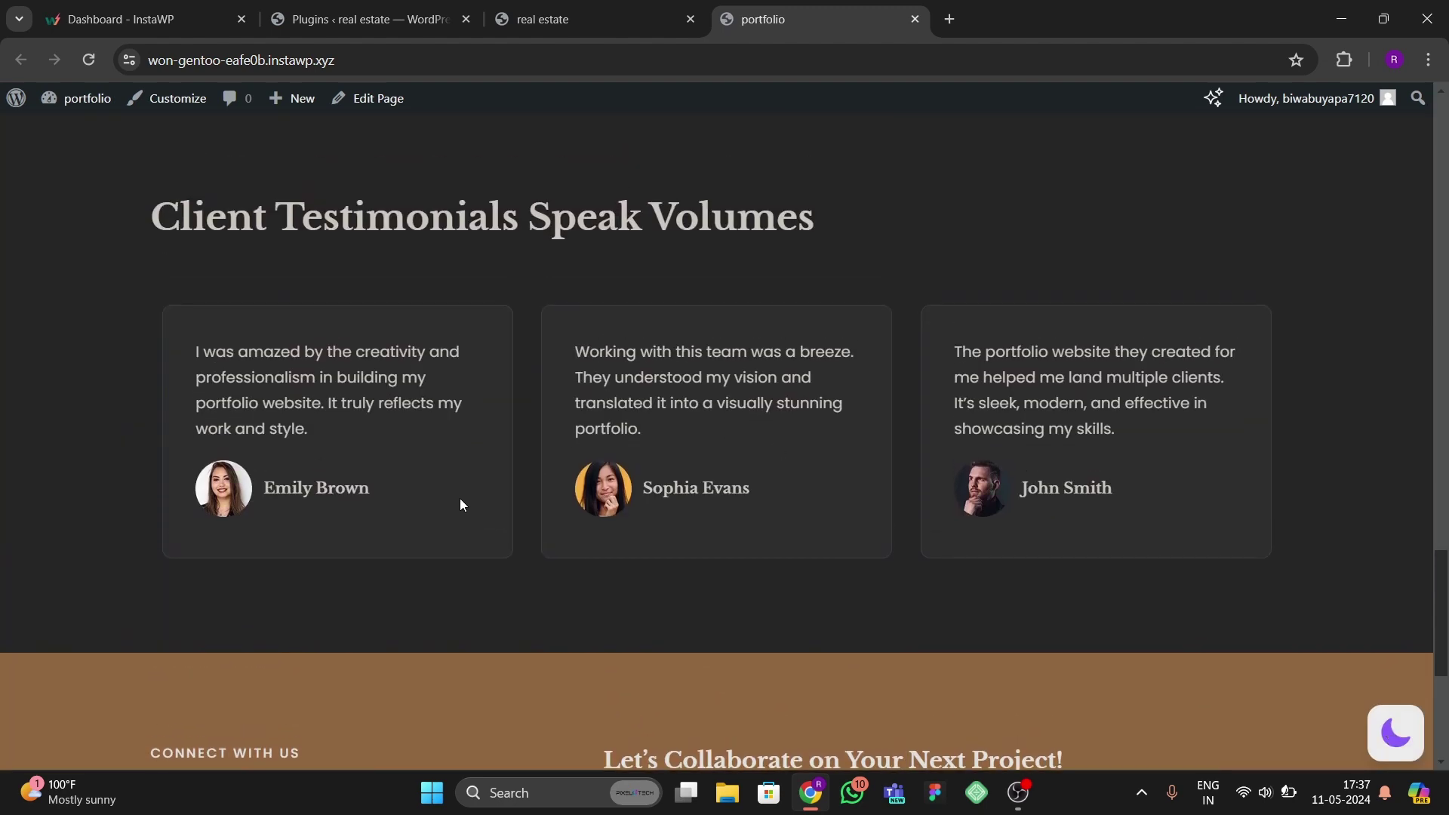
scroll(467, 501, down, 5)
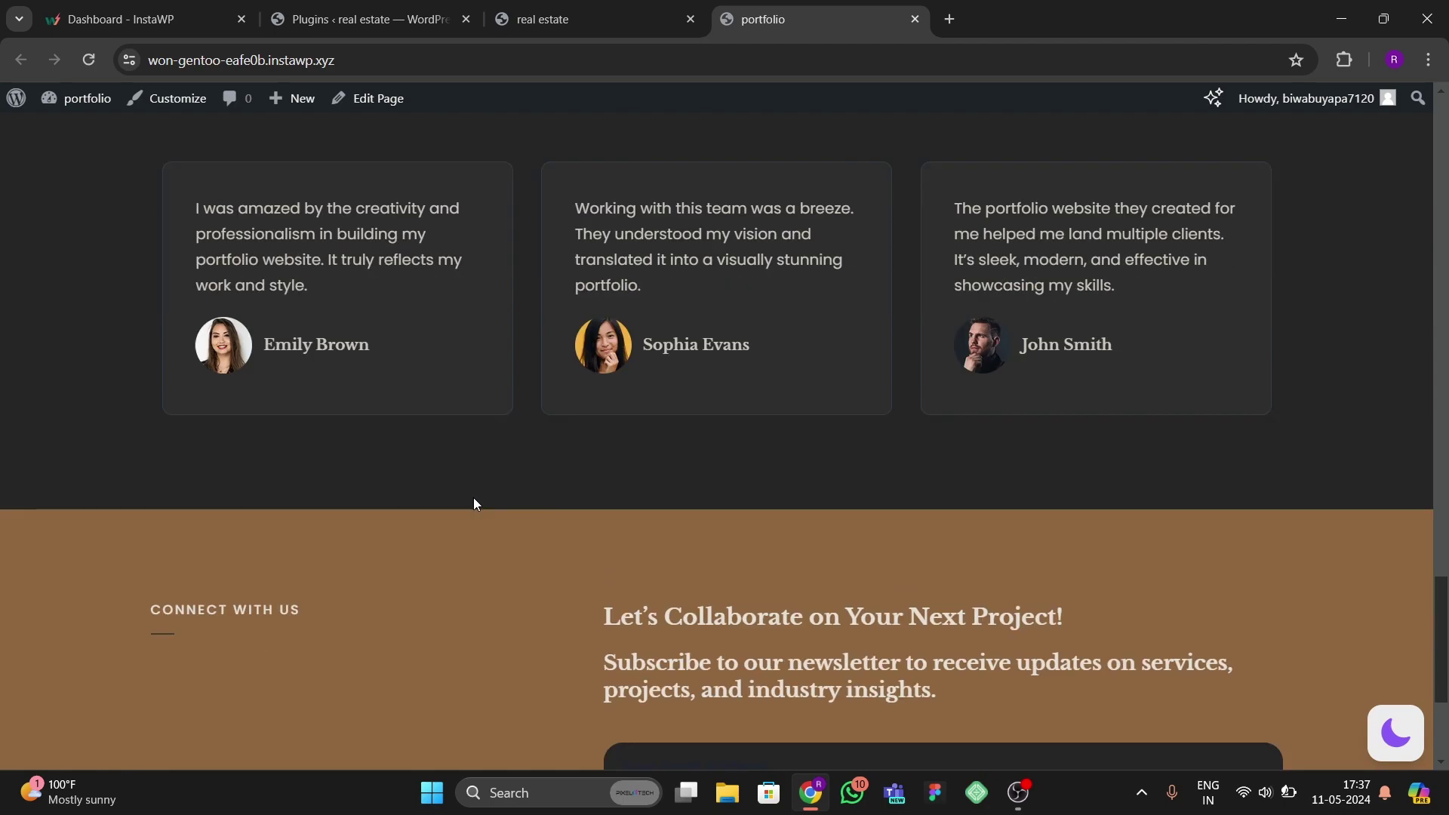
scroll(750, 550, up, 20)
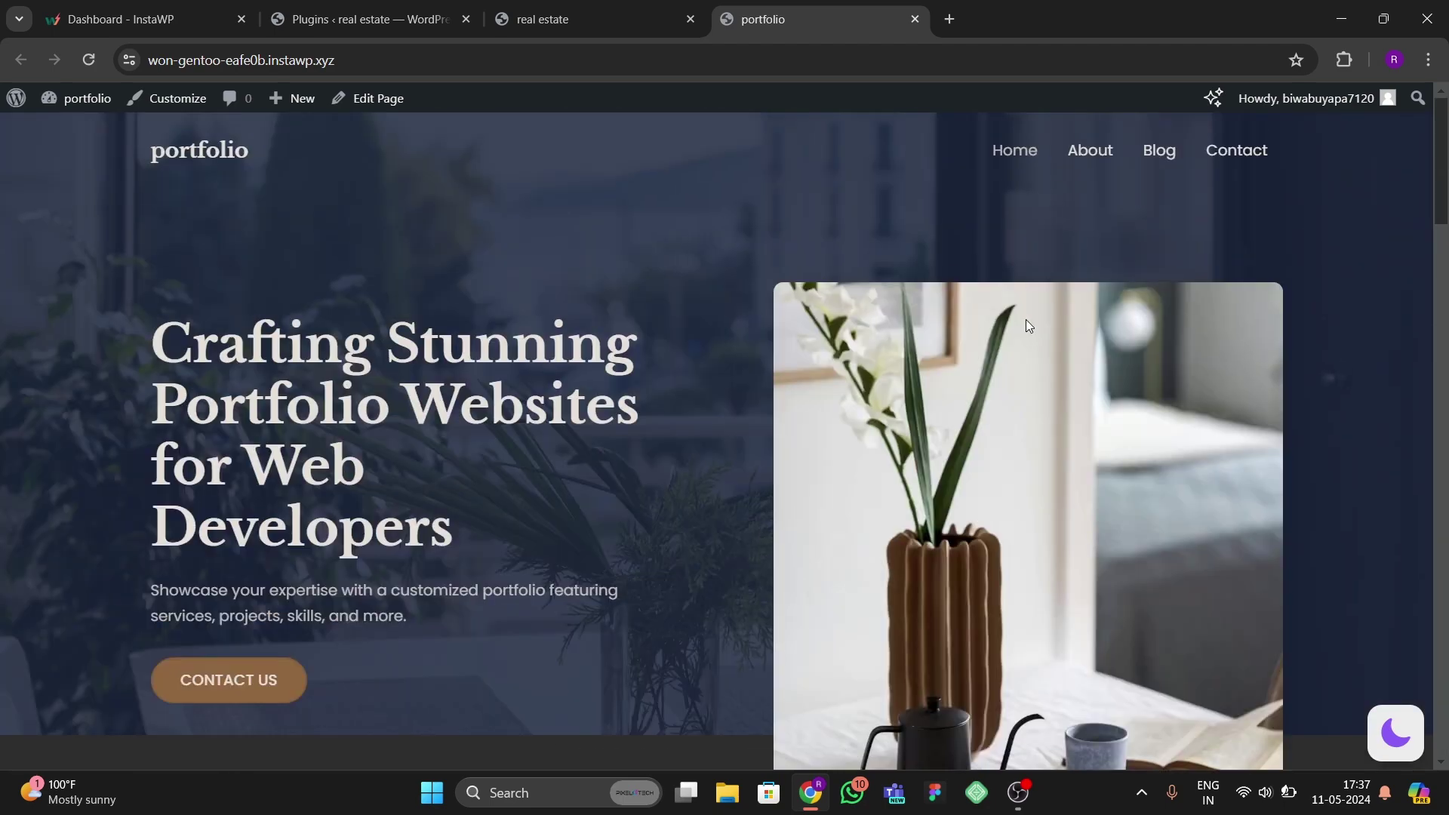
Check the portfolio's About page in light and dark mode, then bring up the real estate site tab.
click(1095, 151)
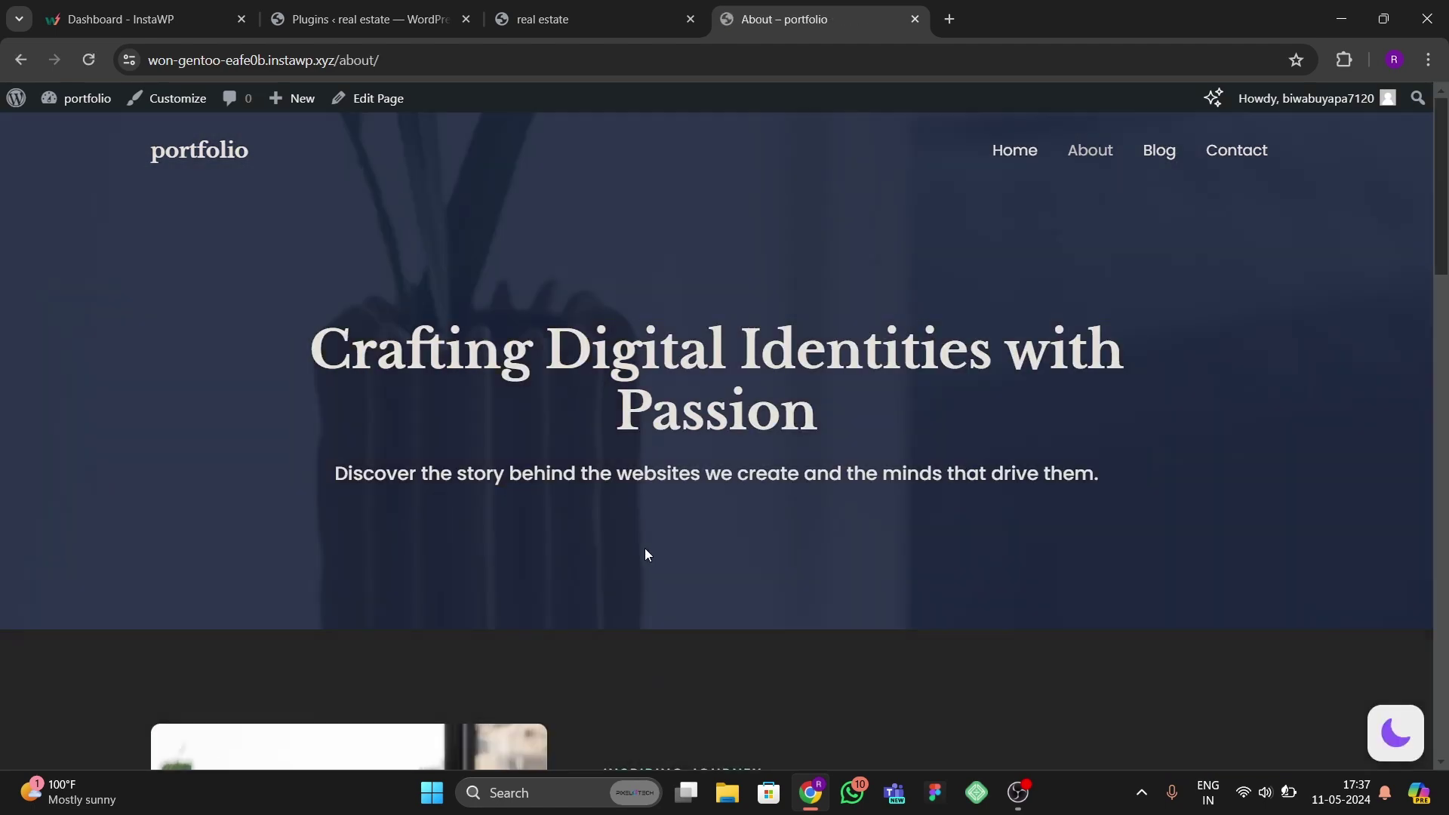
scroll(645, 555, down, 5)
click(1398, 739)
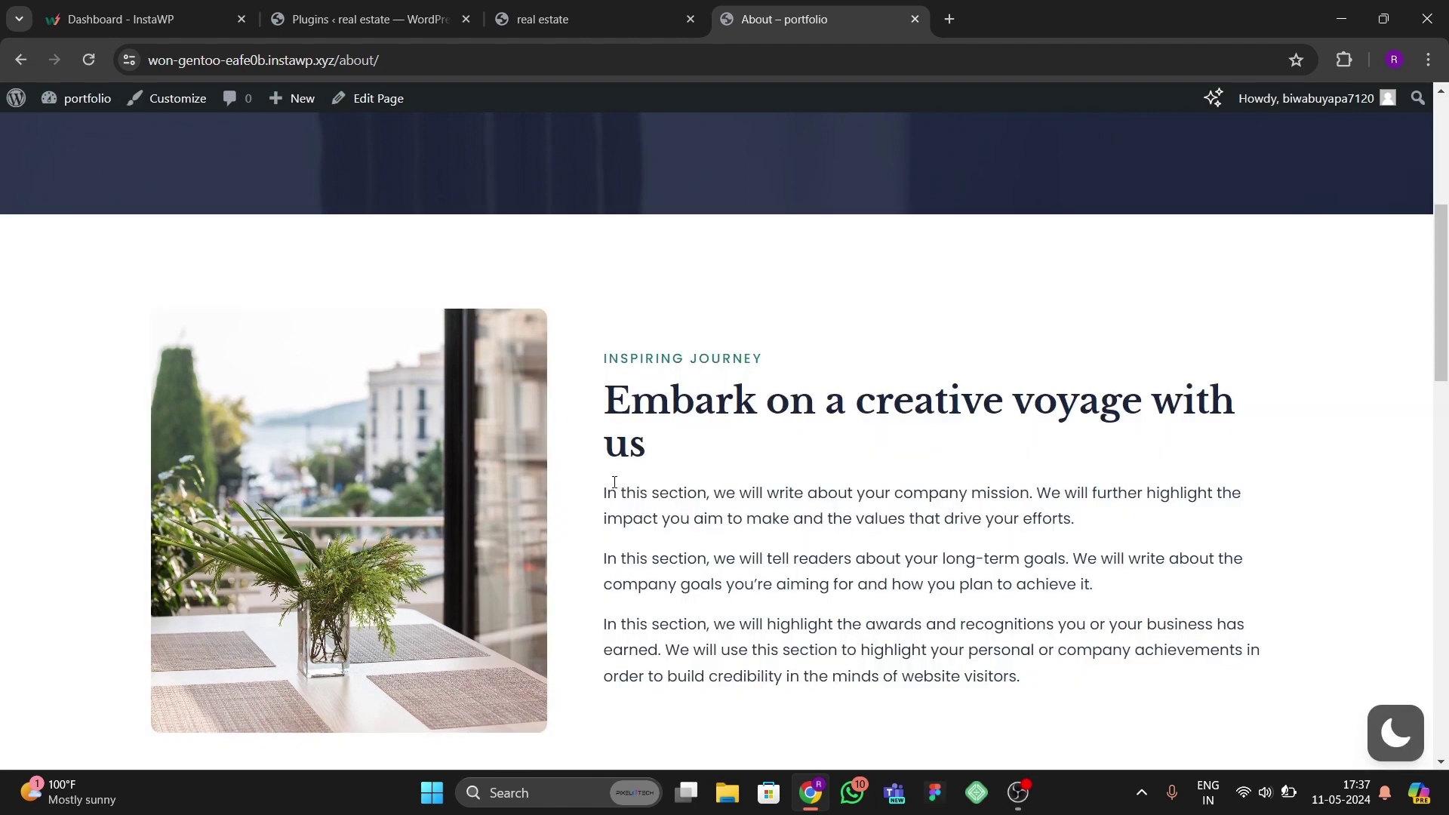
click(1387, 739)
scroll(641, 447, down, 4)
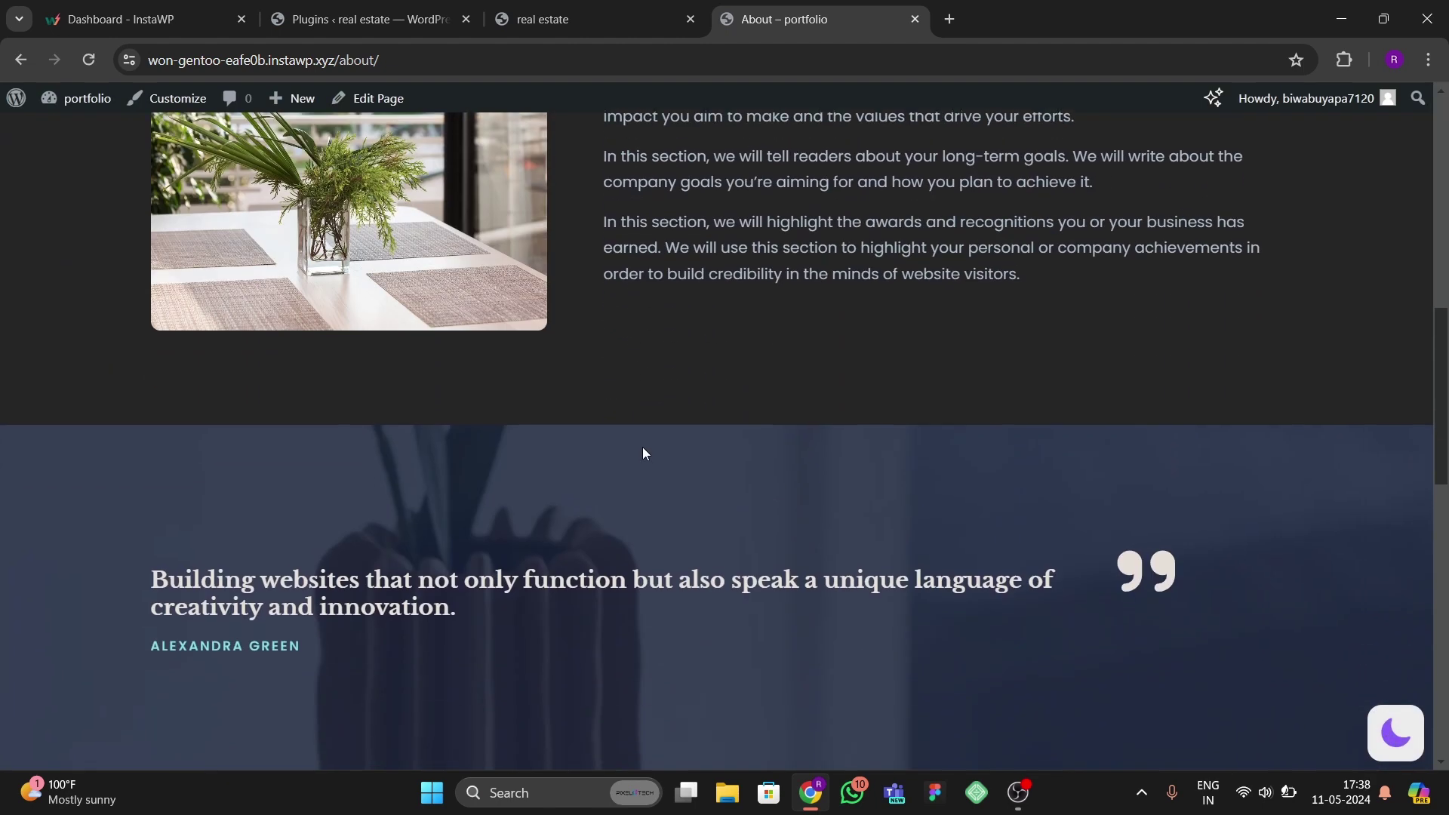
scroll(655, 439, up, 9)
scroll(655, 440, up, 1)
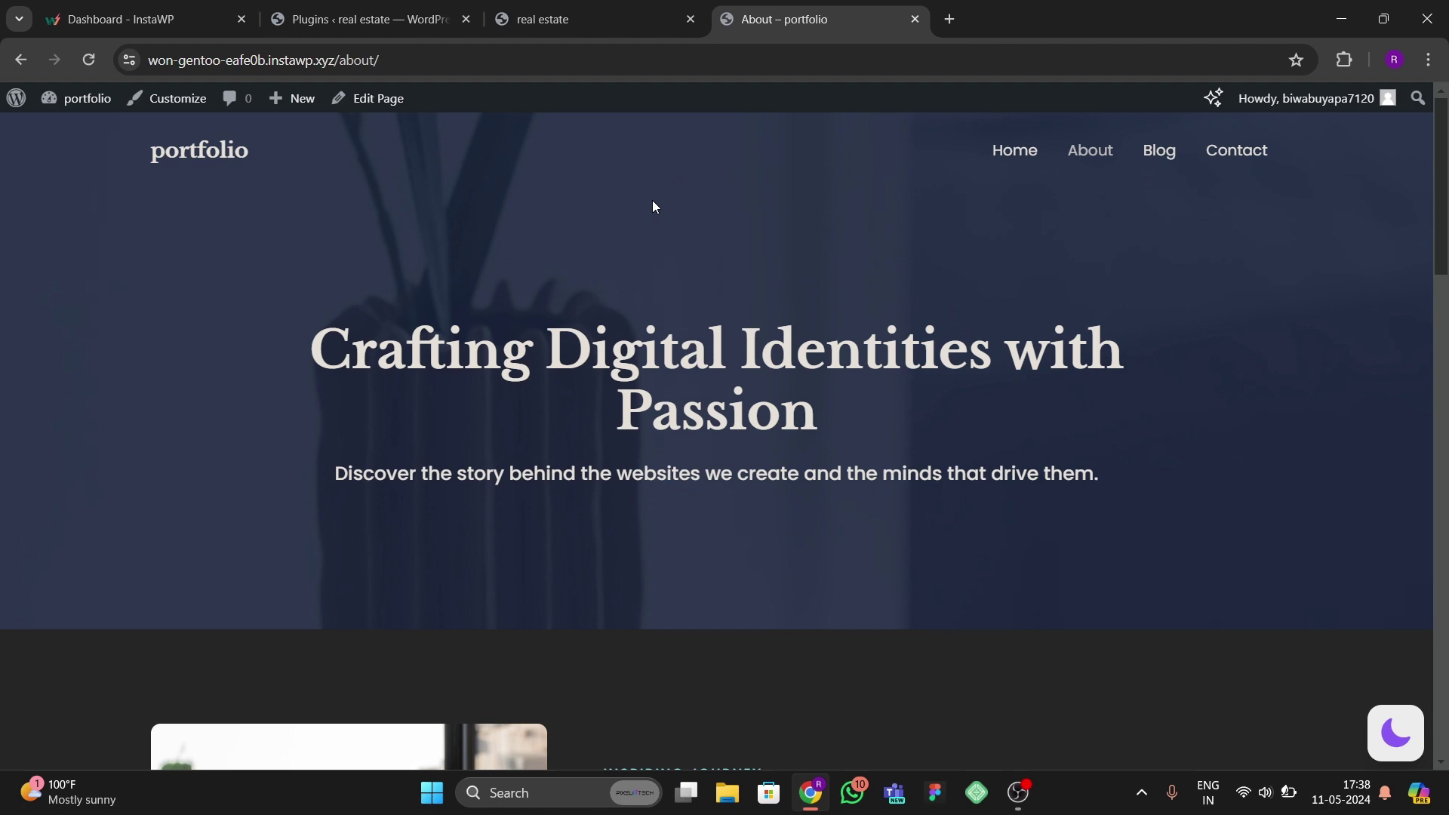
click(566, 29)
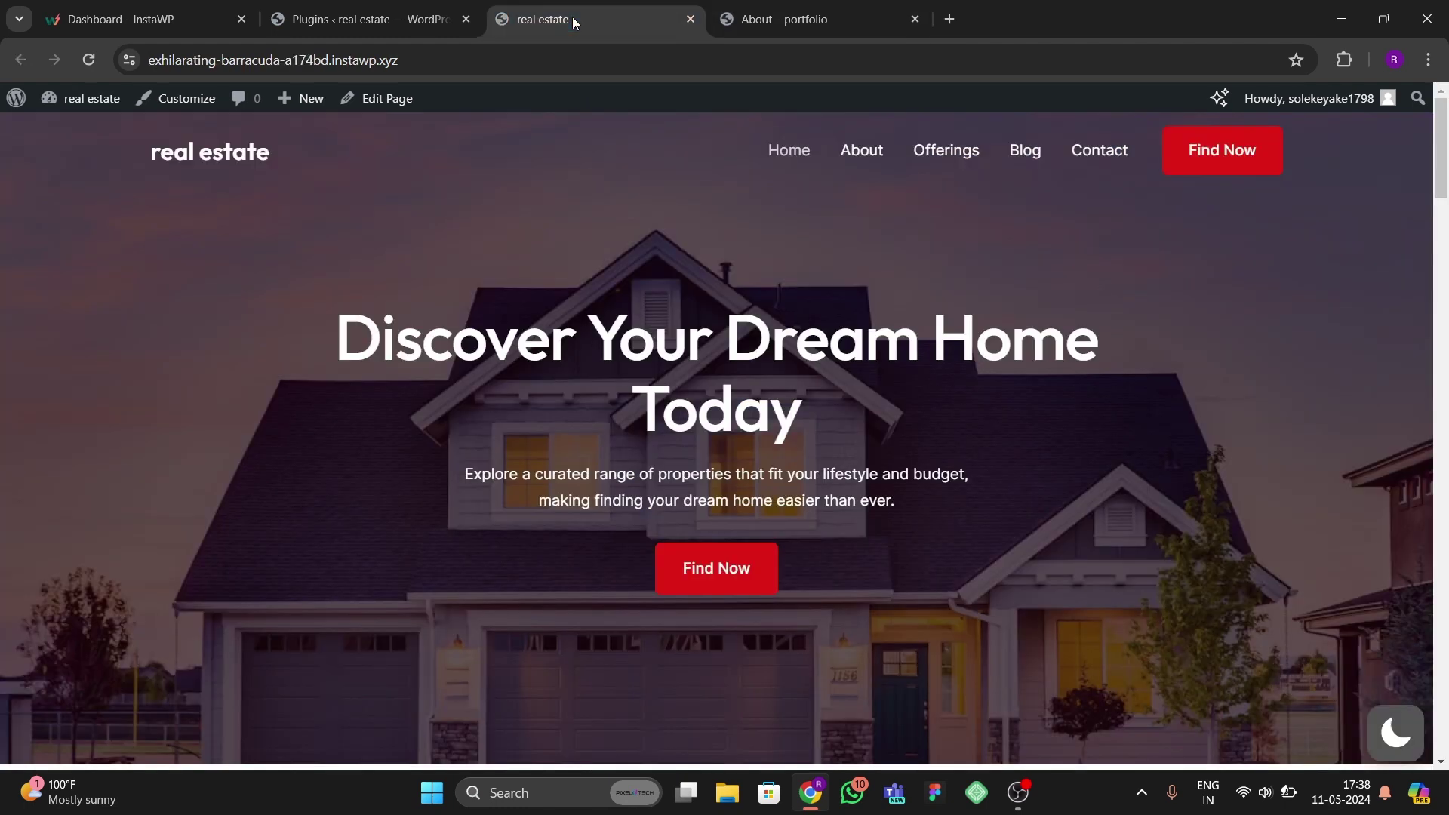
Reload the real estate homepage, confirm there is no dark-mode switch, and go to the Plugins tab.
click(87, 59)
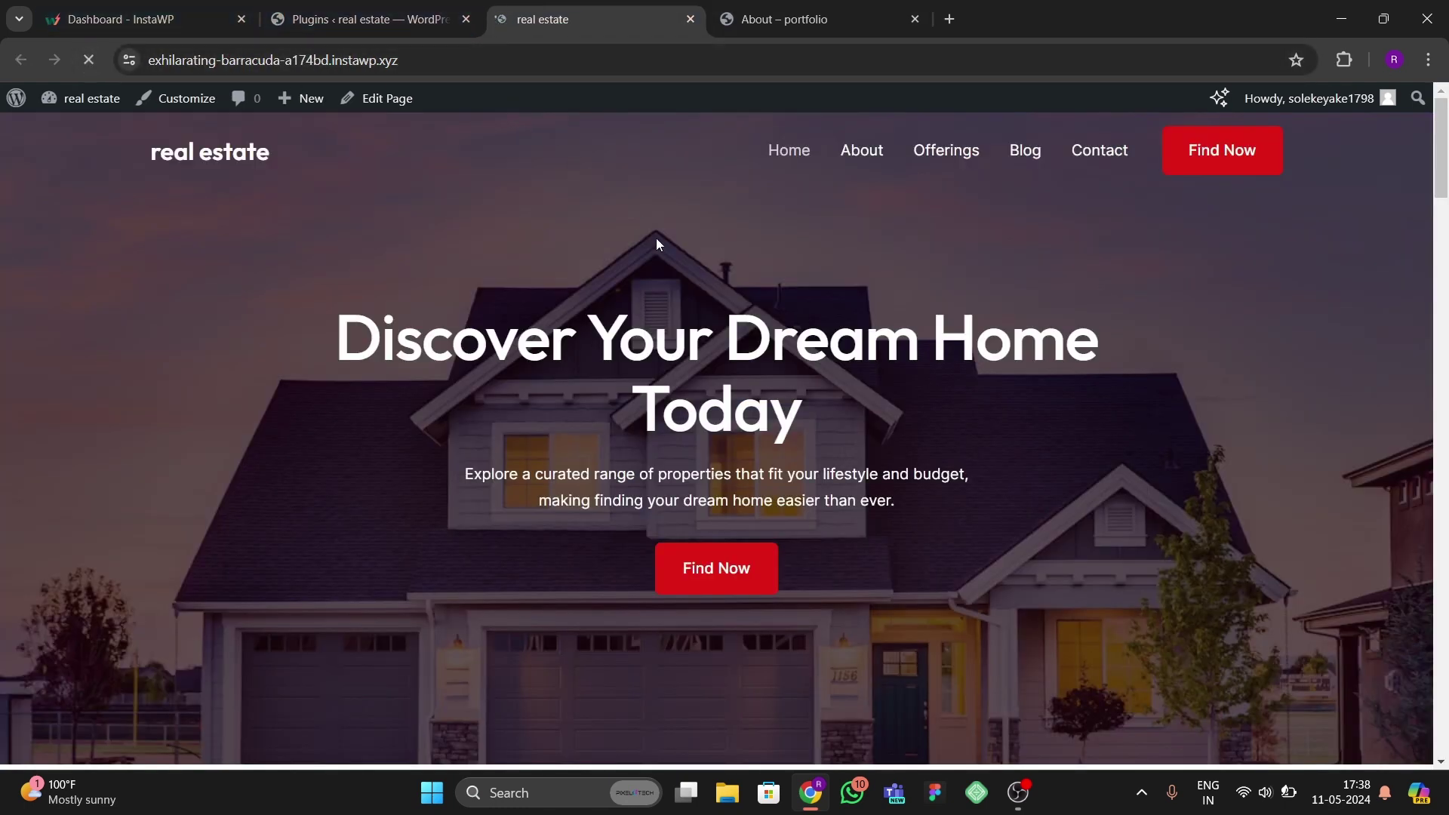
scroll(721, 415, down, 12)
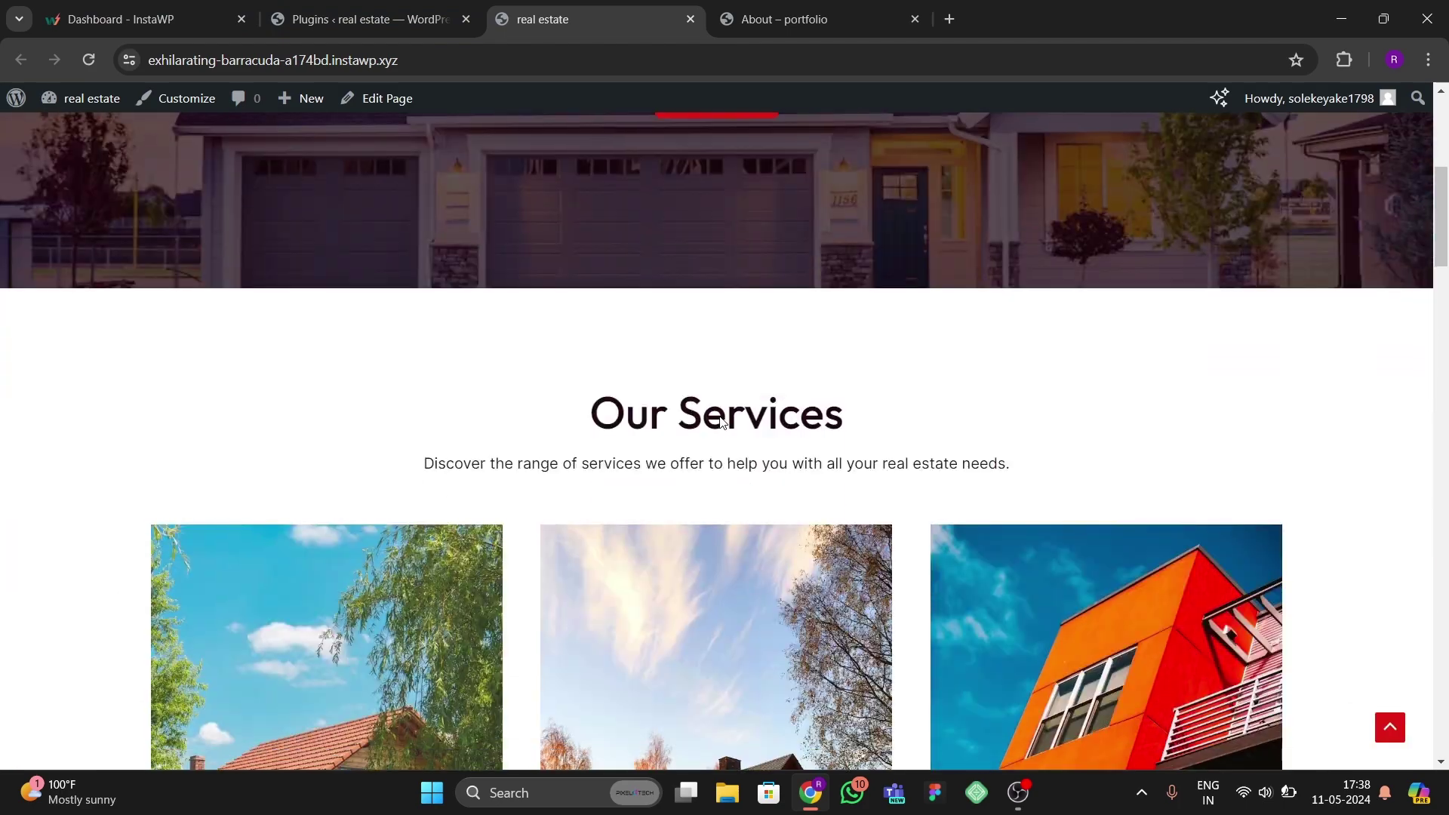
scroll(850, 489, down, 5)
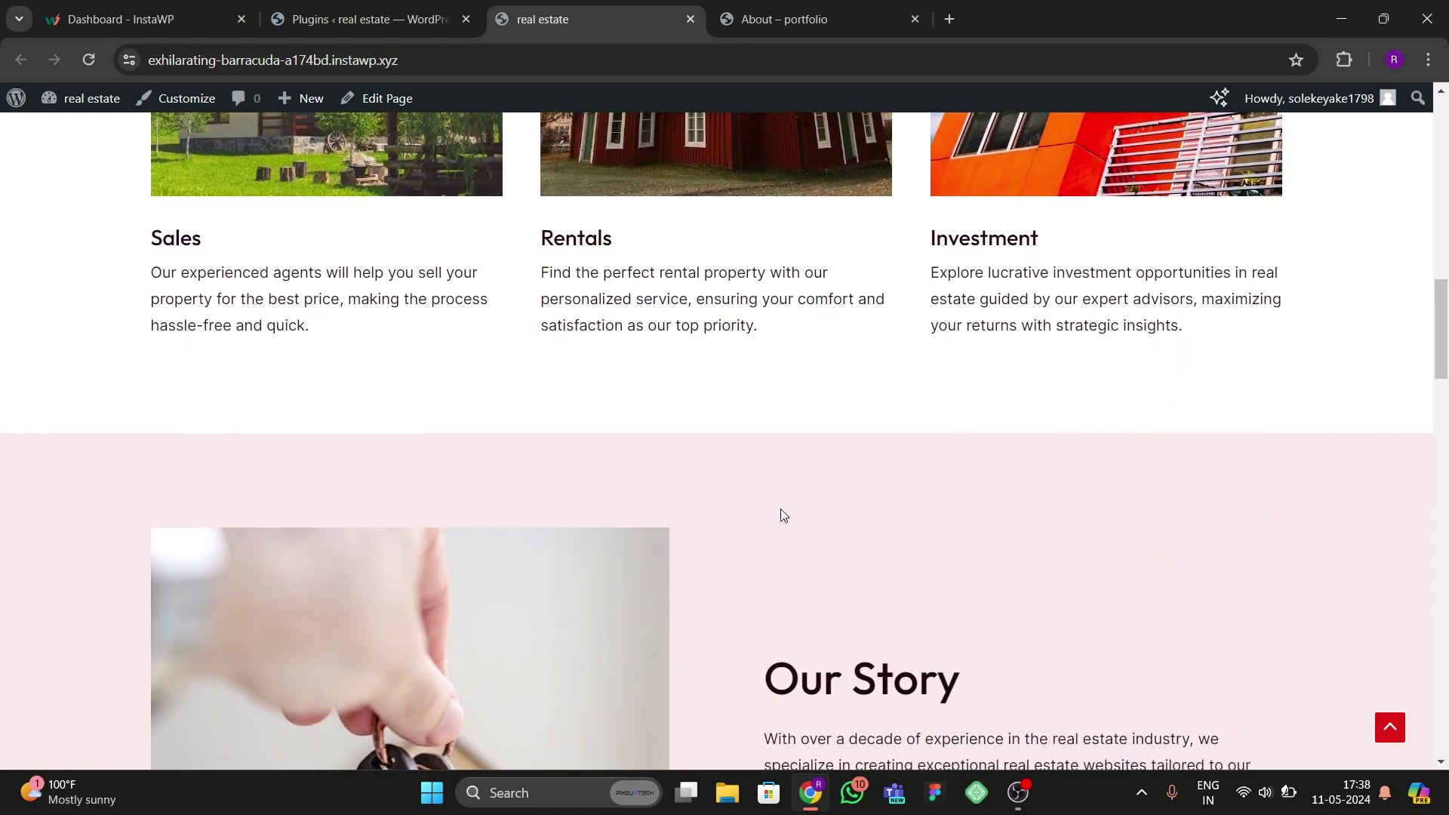
scroll(780, 509, down, 5)
scroll(780, 509, up, 12)
click(373, 19)
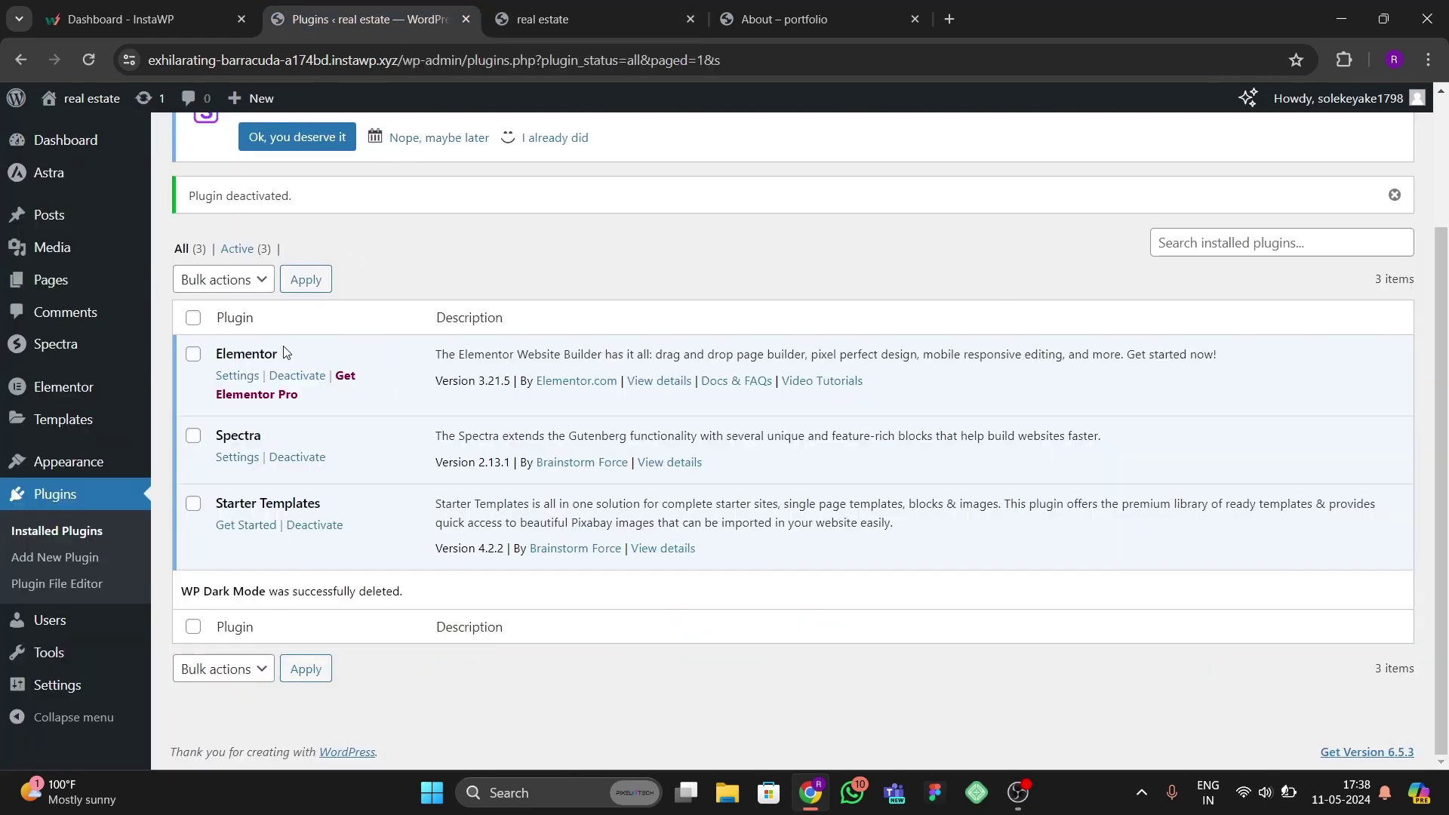
scroll(285, 352, up, 2)
scroll(24, 436, down, 1)
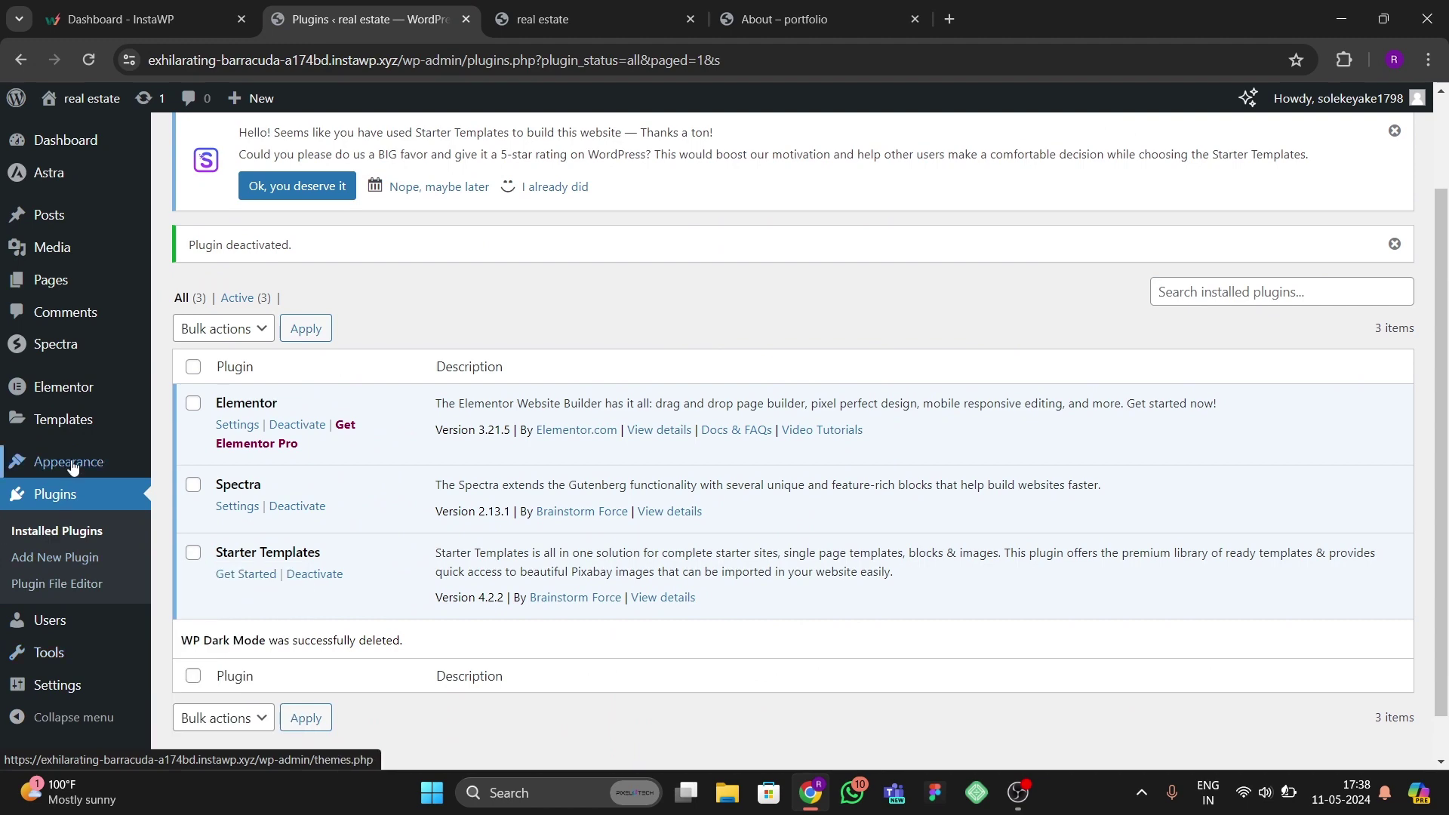
click(185, 463)
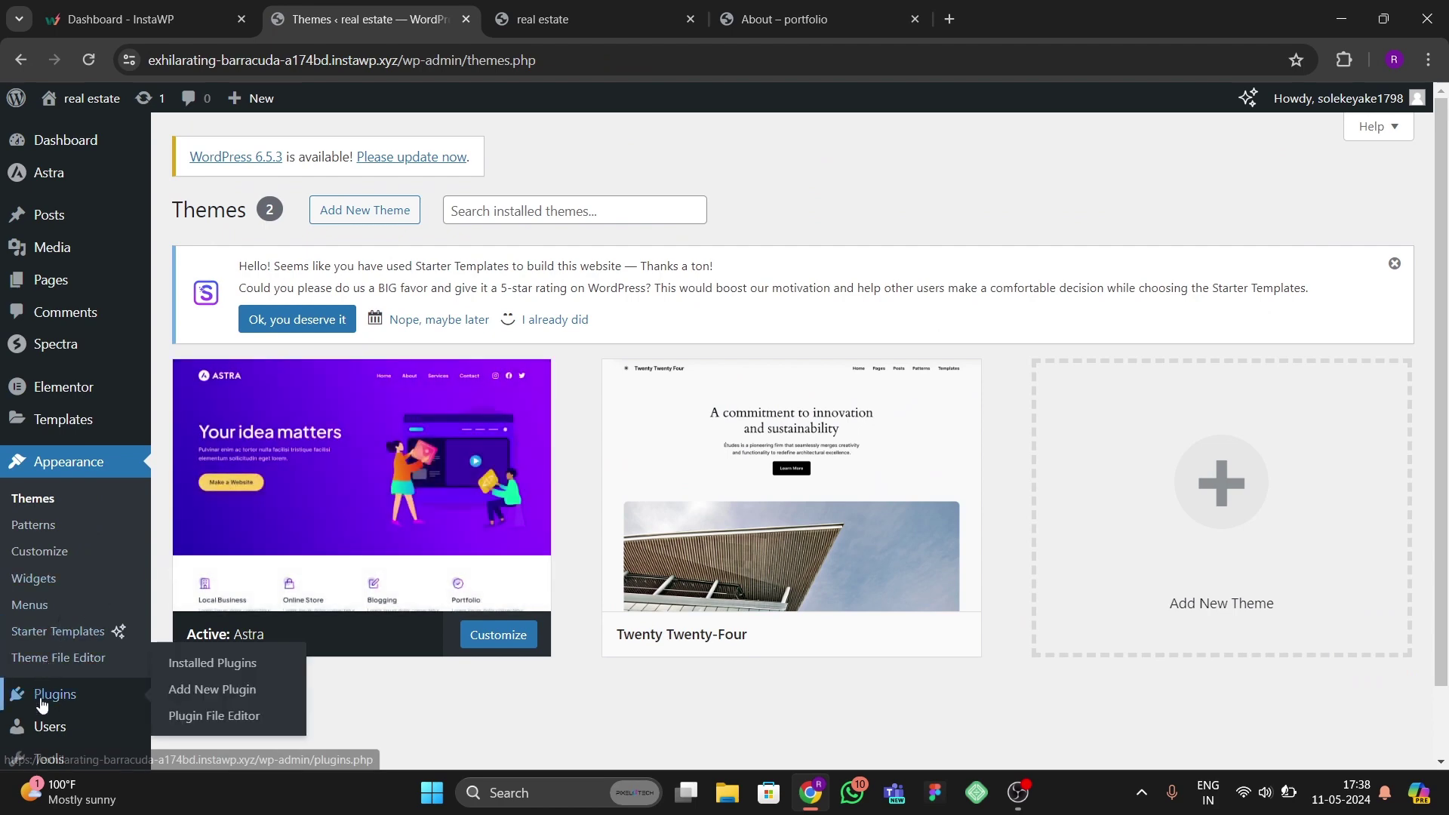
click(168, 677)
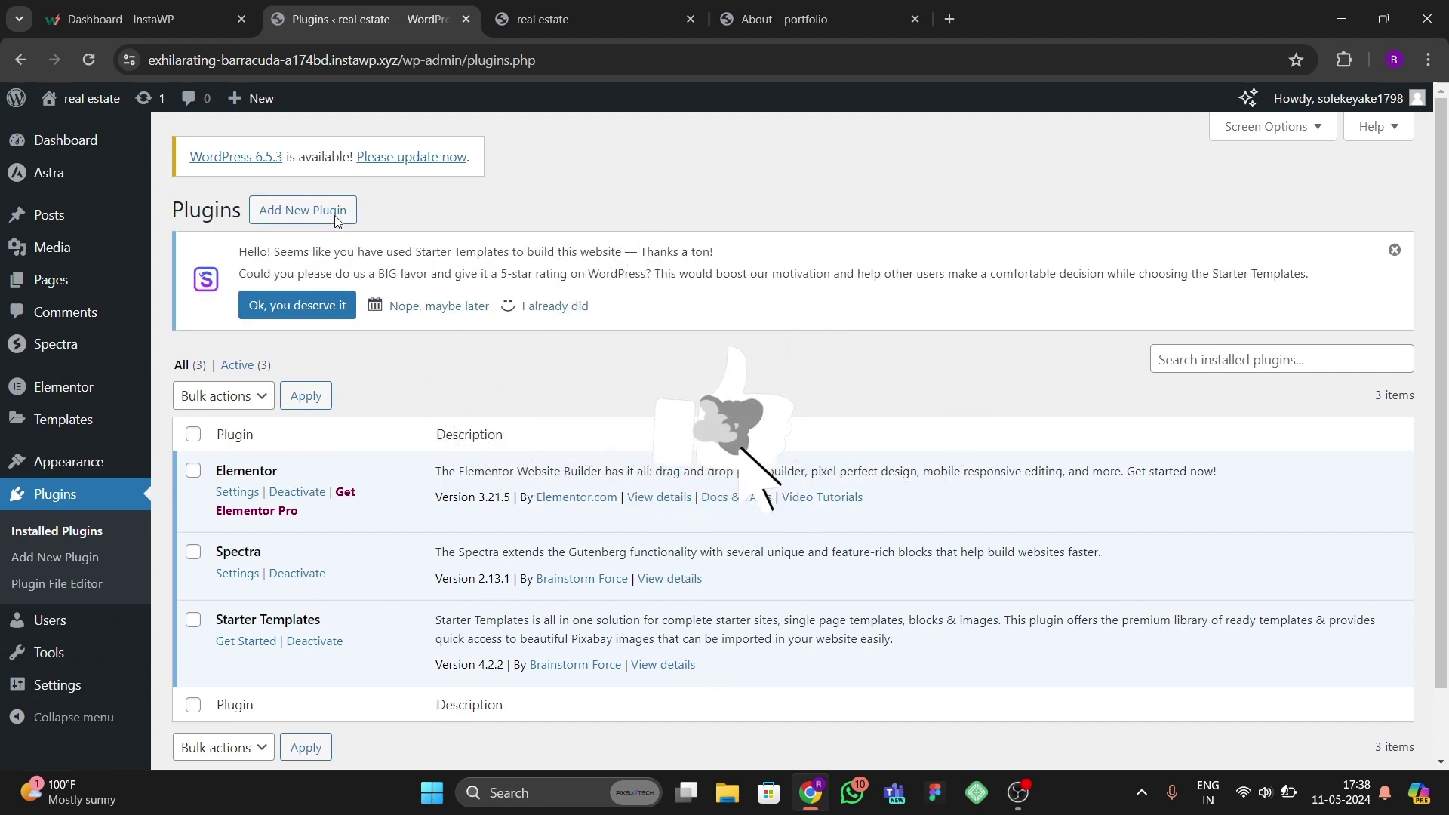
Search new plugins for 'wp da', then install and activate WP Dark Mode.
click(303, 210)
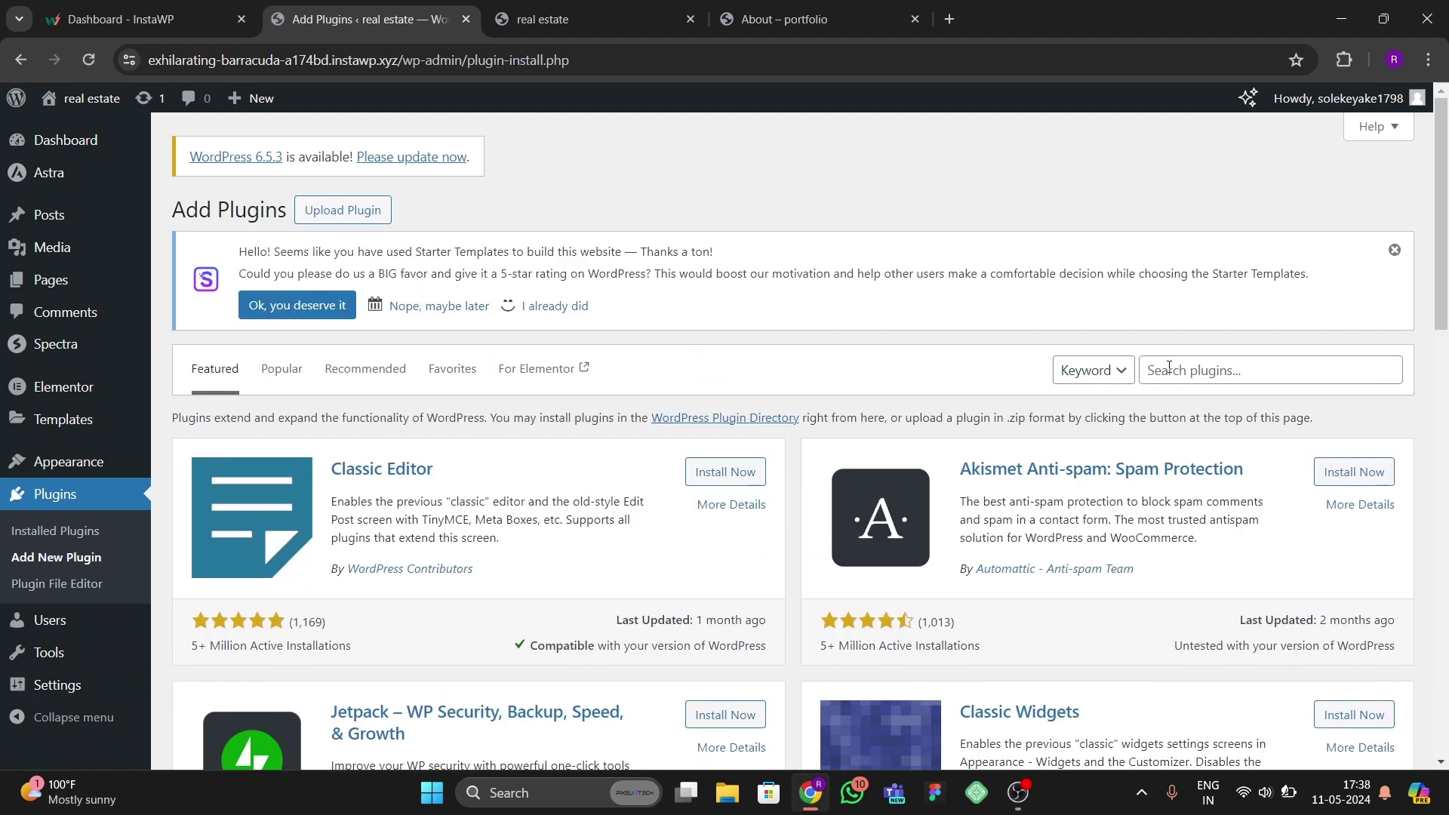
click(1172, 369)
text(wp dark)
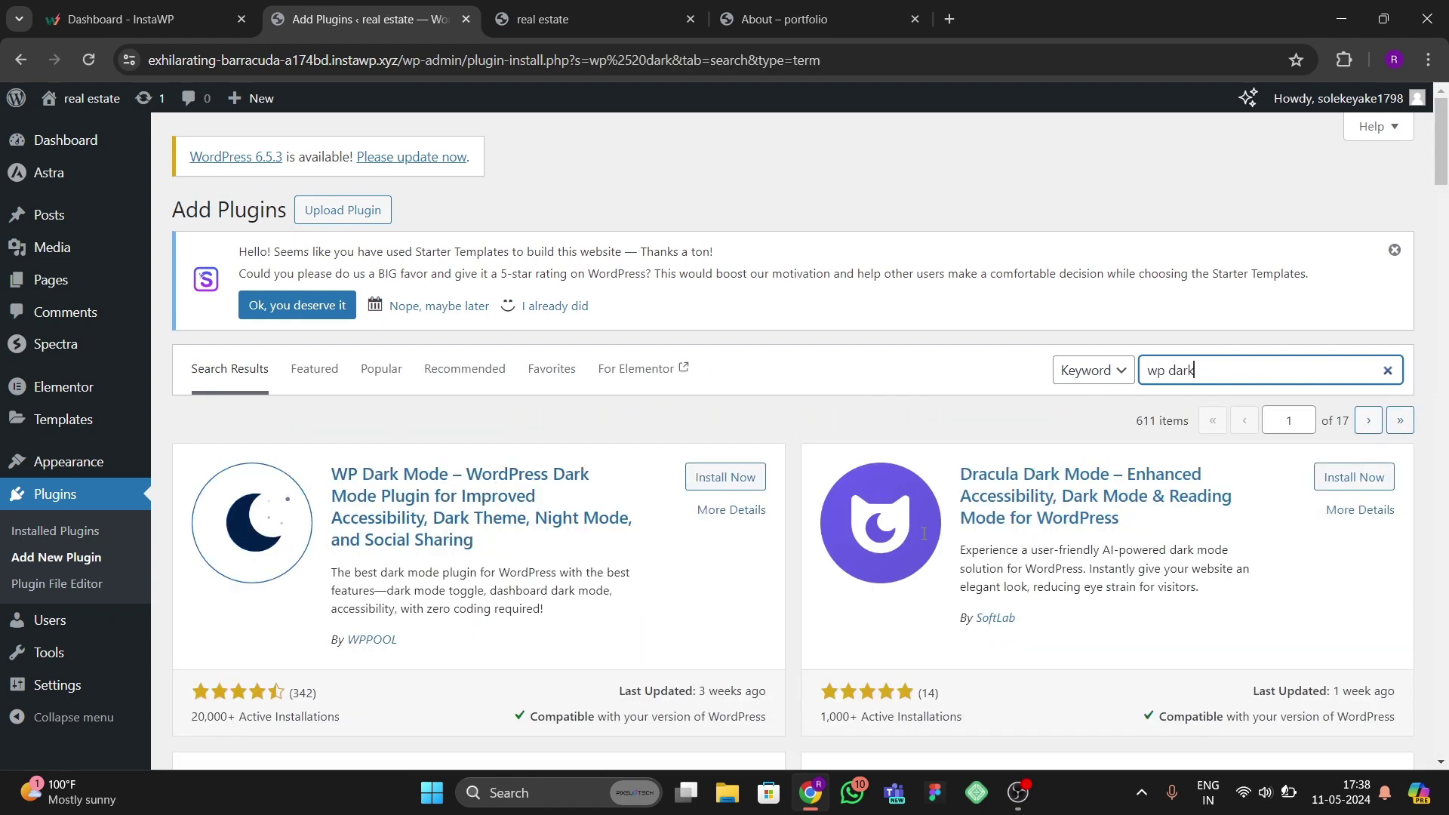
scroll(902, 523, down, 7)
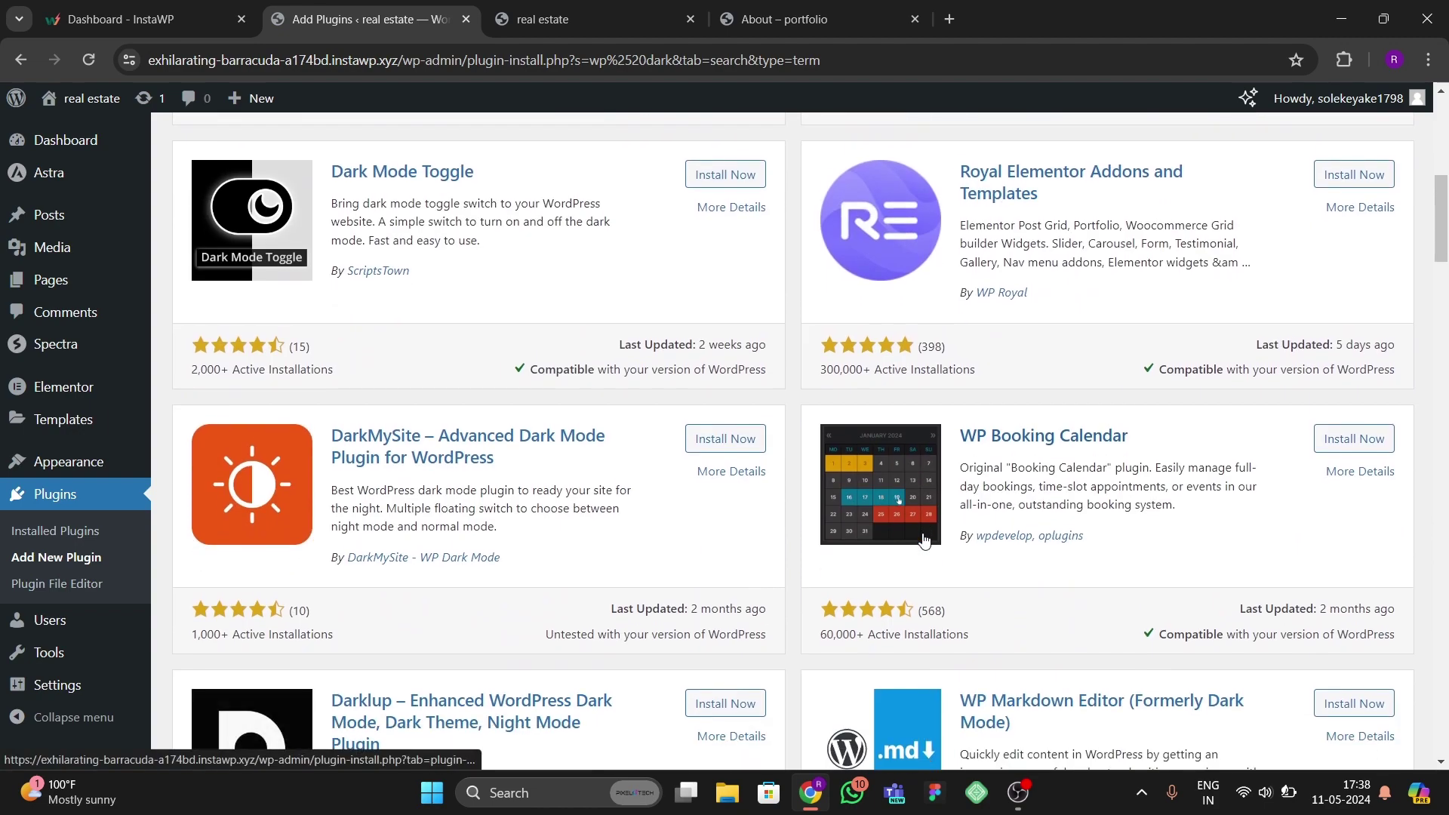
scroll(544, 498, up, 8)
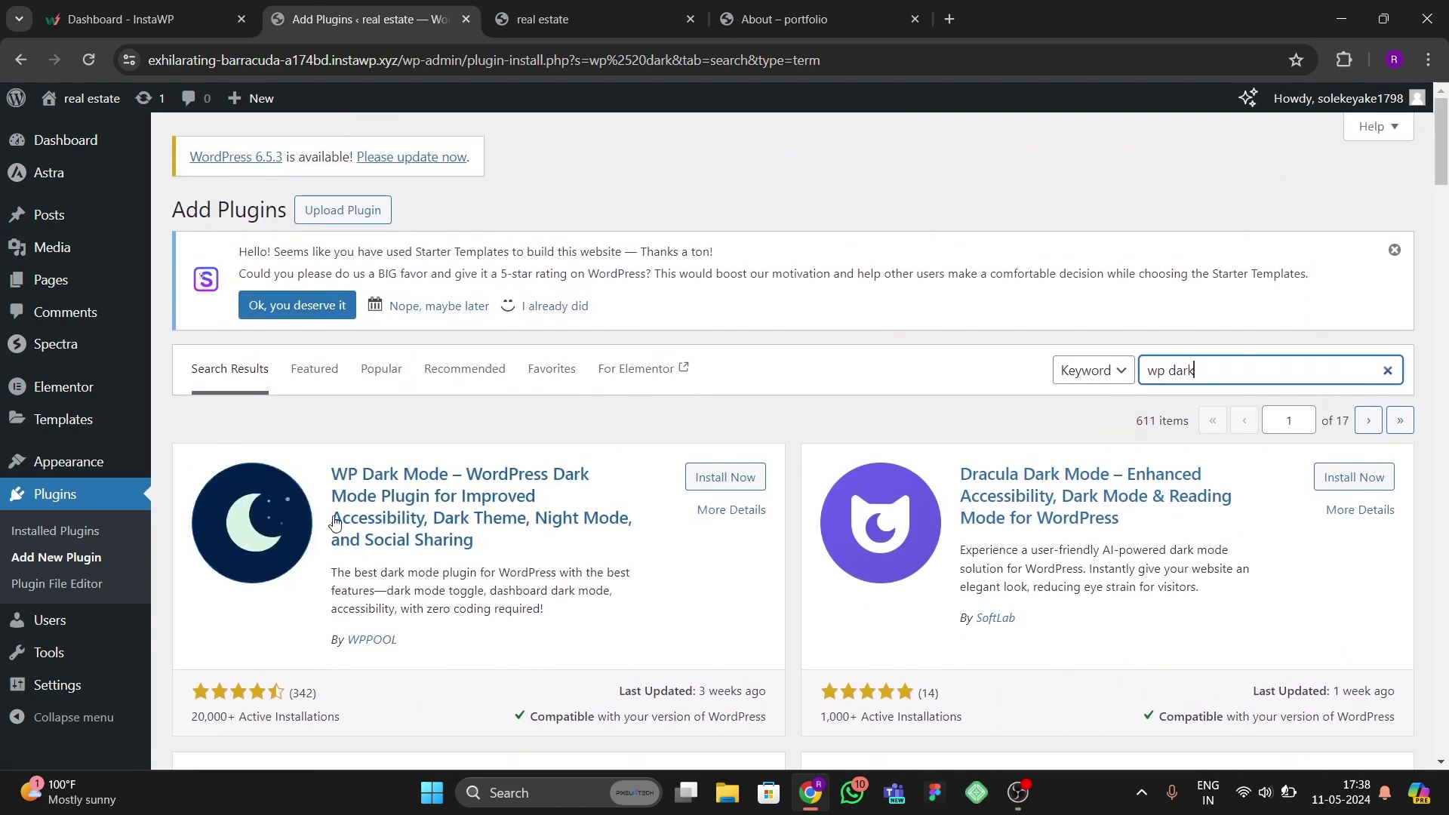
click(723, 477)
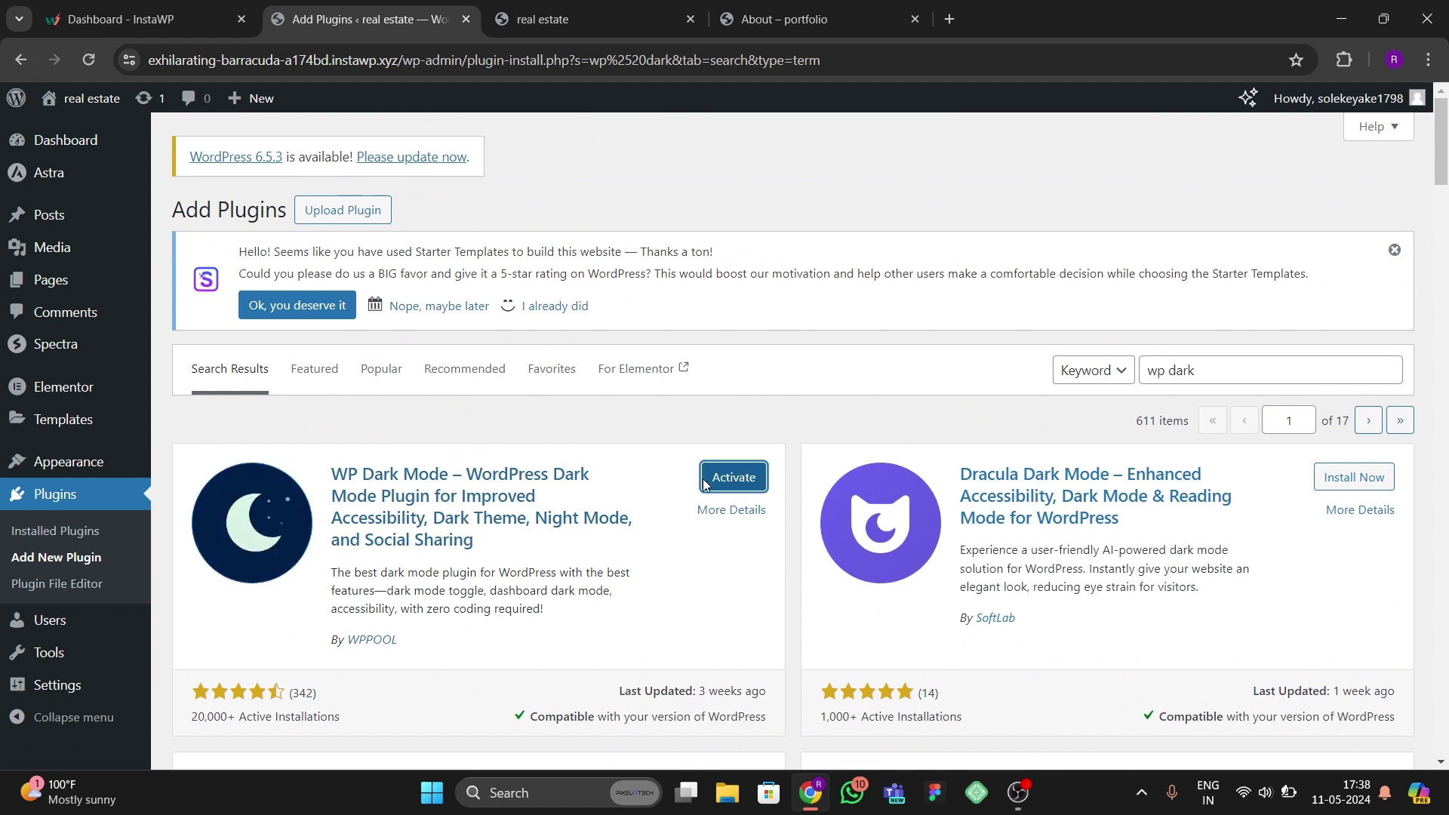
click(730, 477)
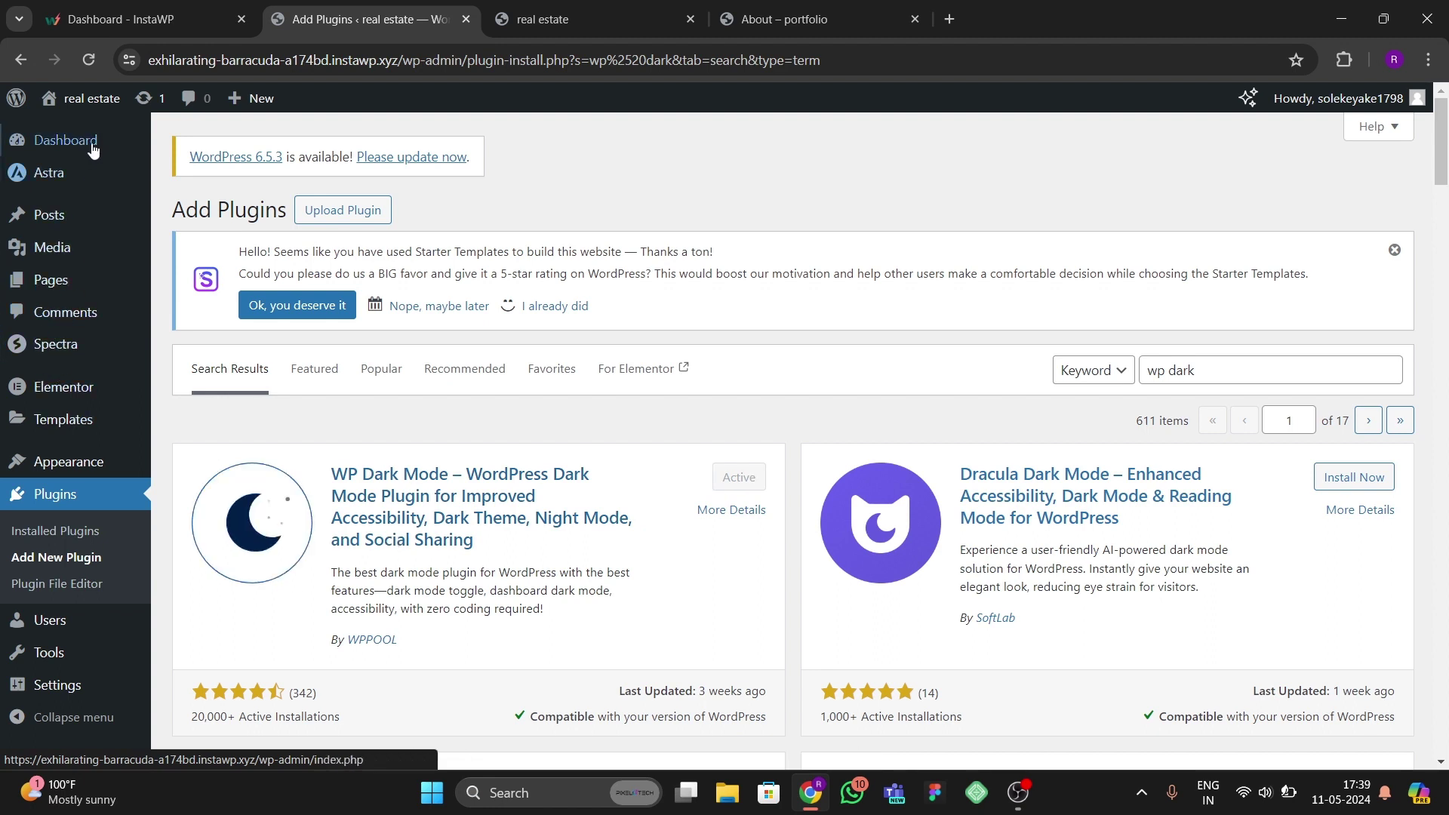
Open WP Dark Mode's Get Started page and read through its Gutenberg instructions.
click(185, 143)
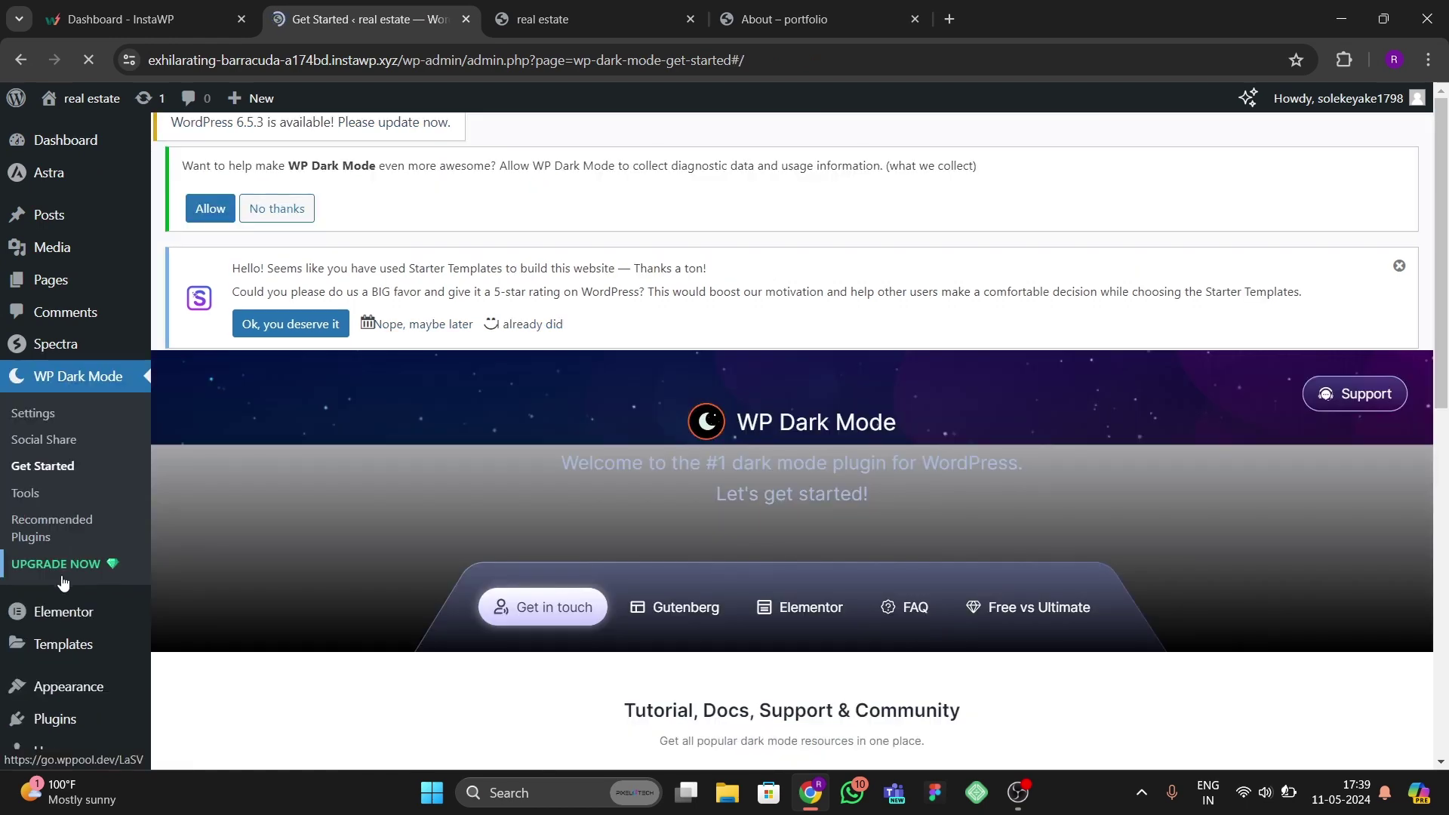
scroll(259, 478, down, 5)
scroll(506, 510, down, 3)
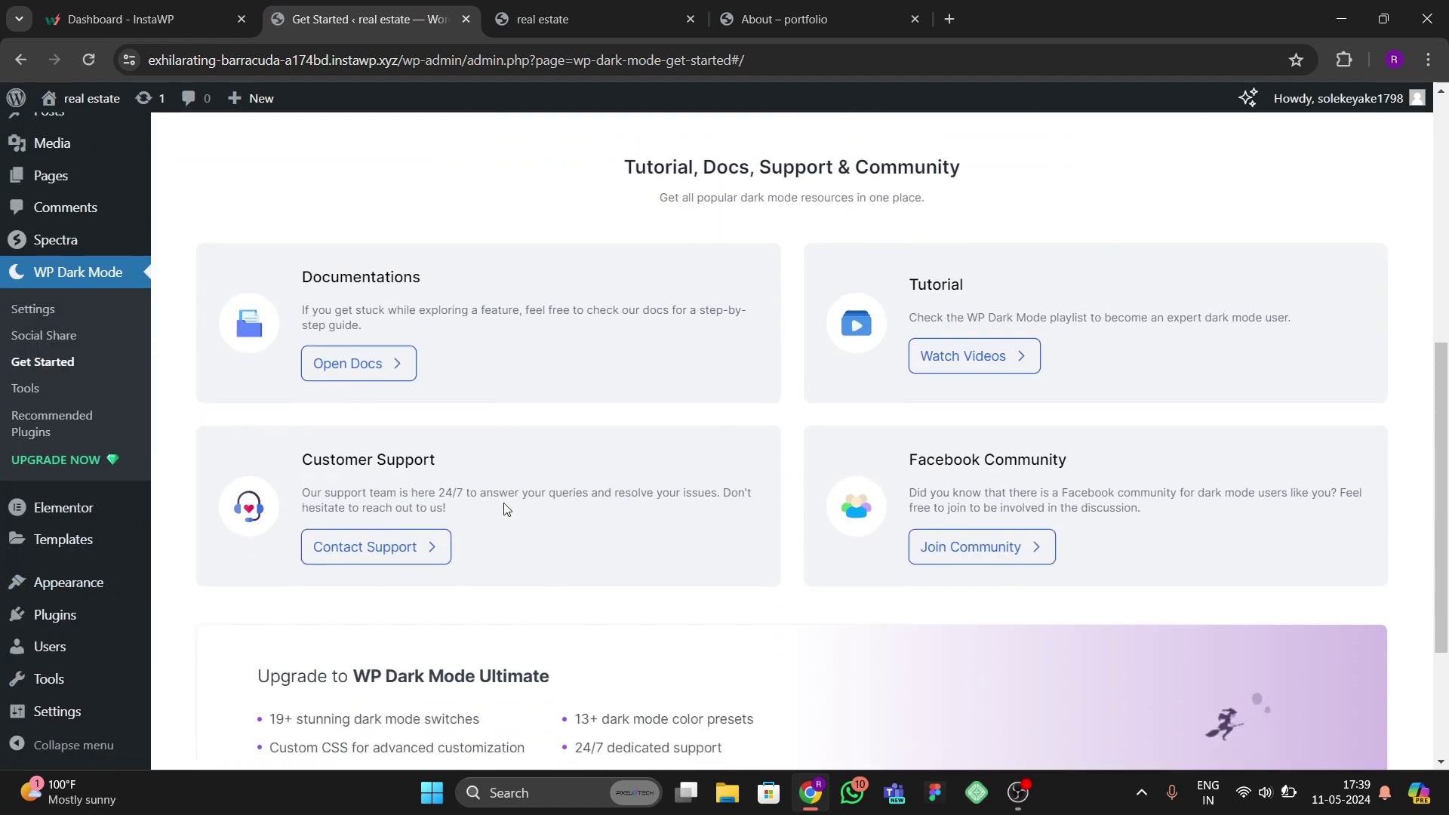
scroll(531, 481, down, 3)
scroll(527, 488, up, 5)
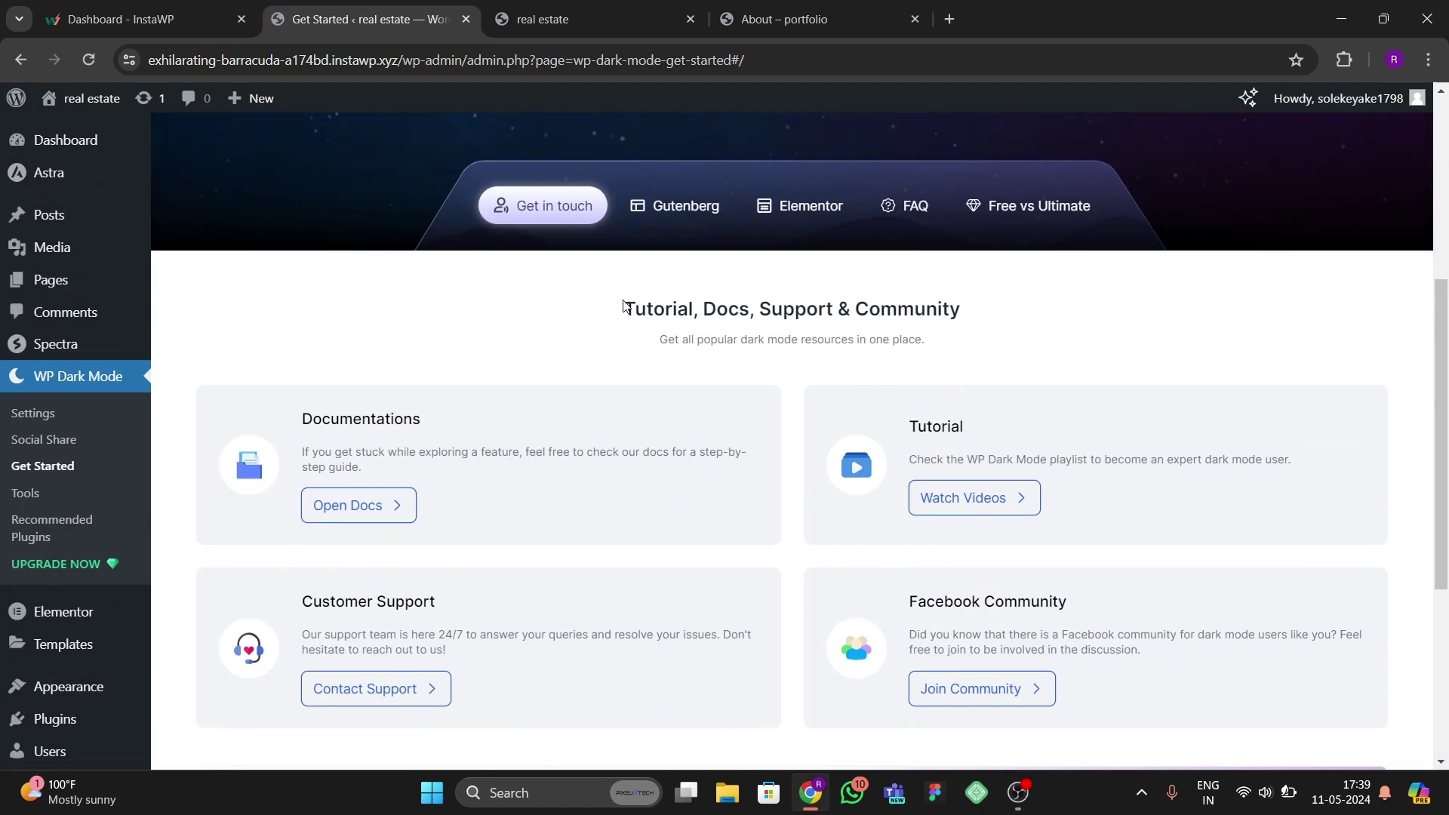
click(669, 207)
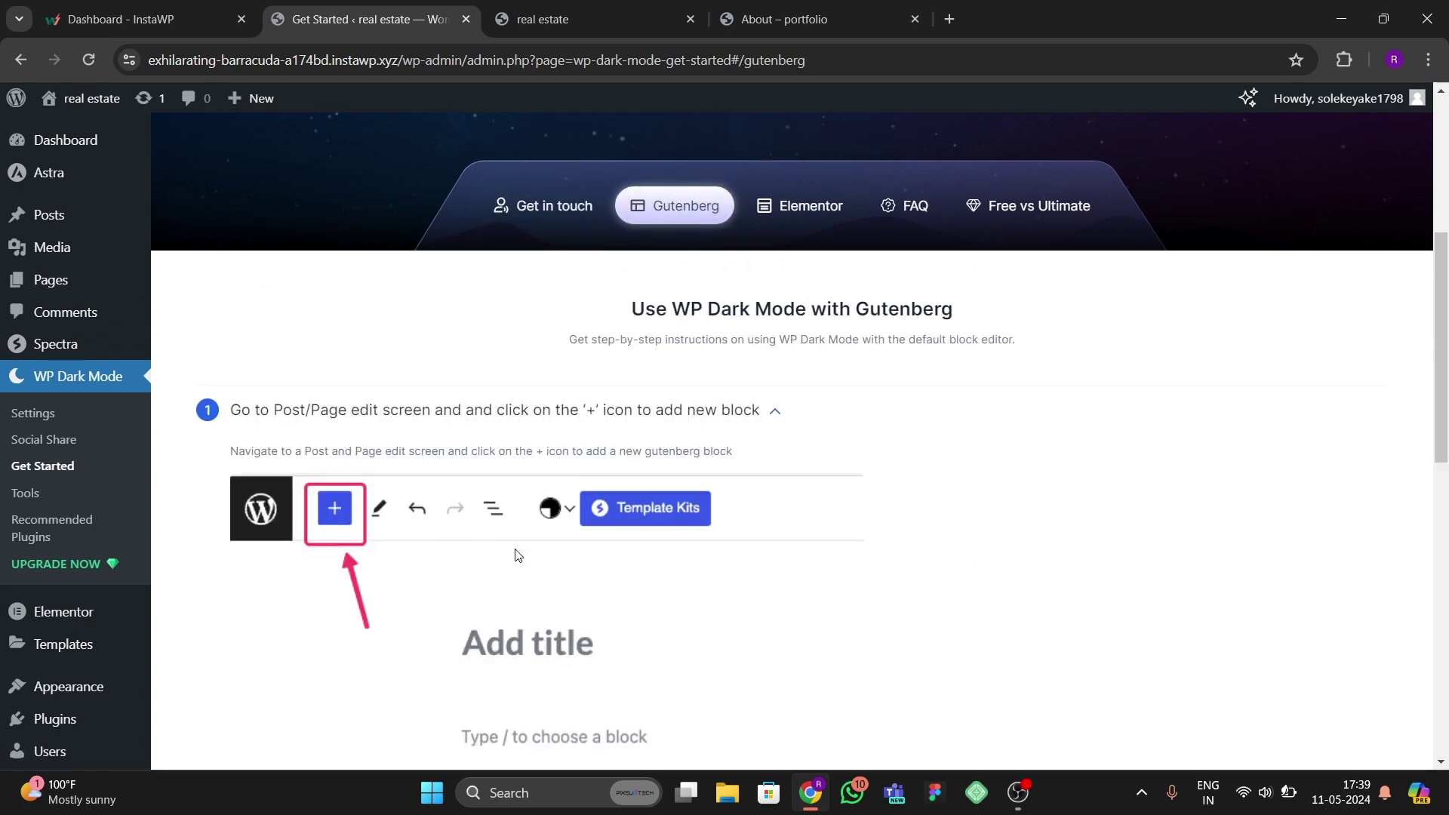
scroll(518, 556, down, 7)
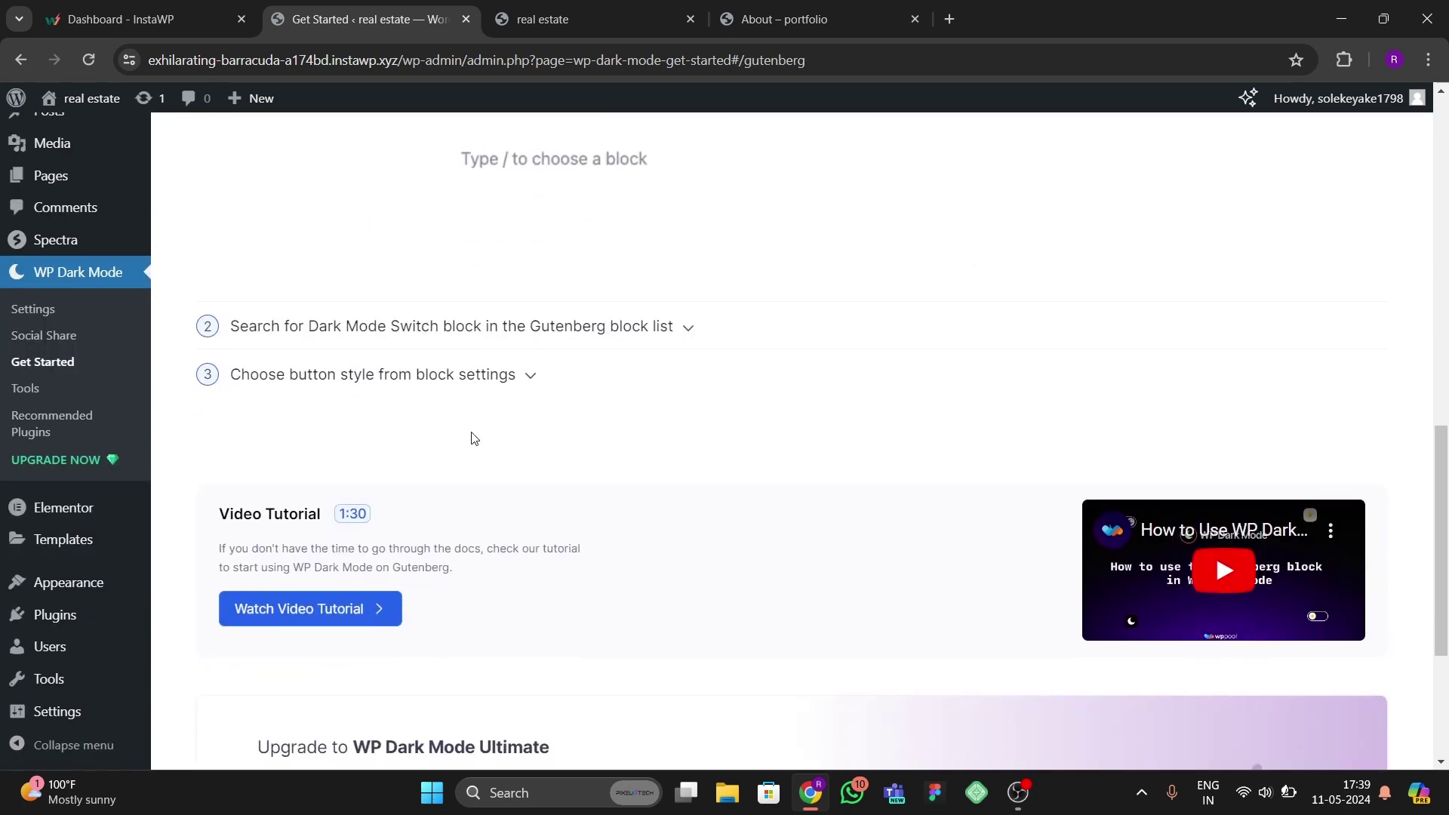
scroll(474, 439, up, 3)
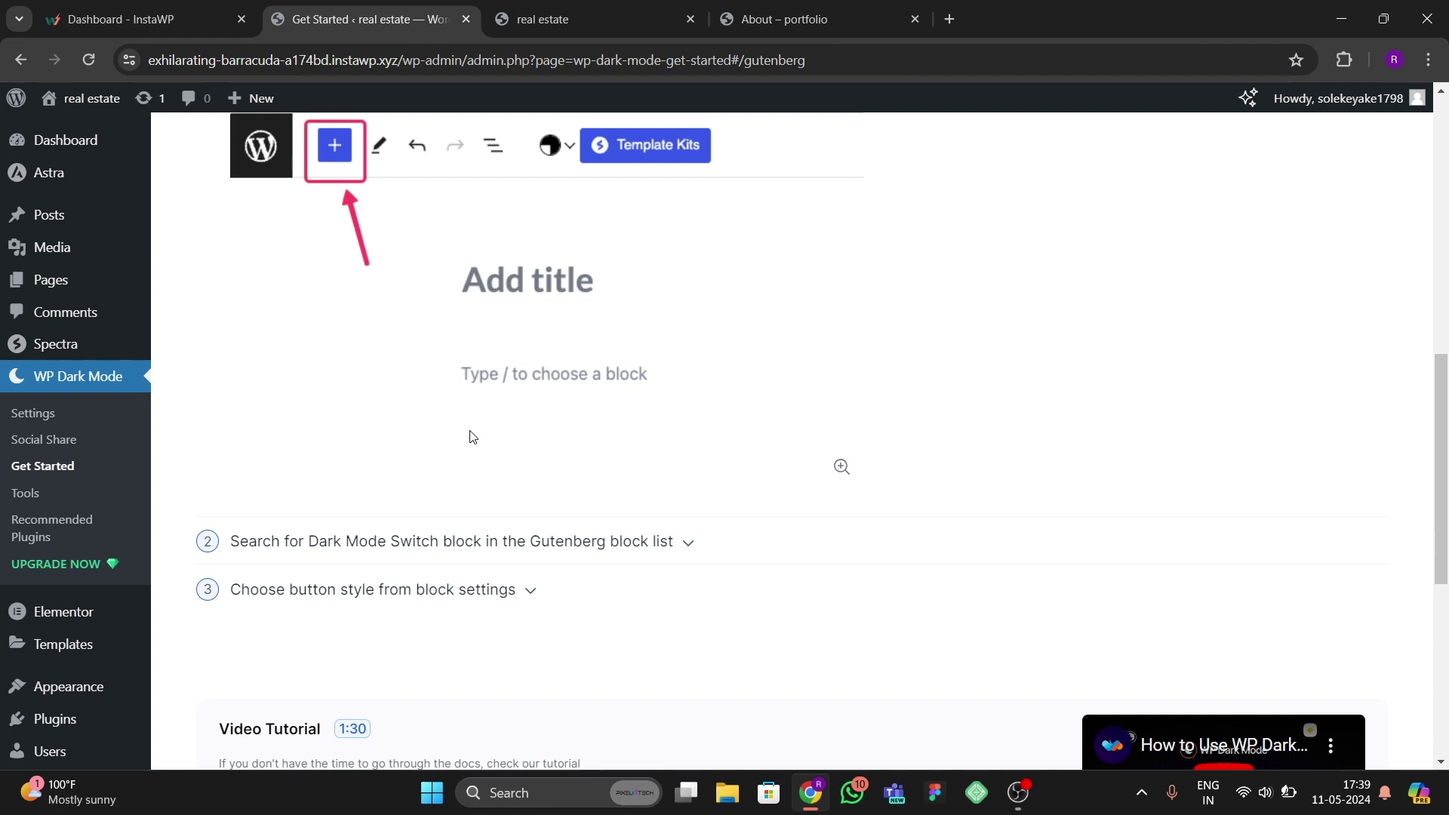
scroll(469, 437, down, 4)
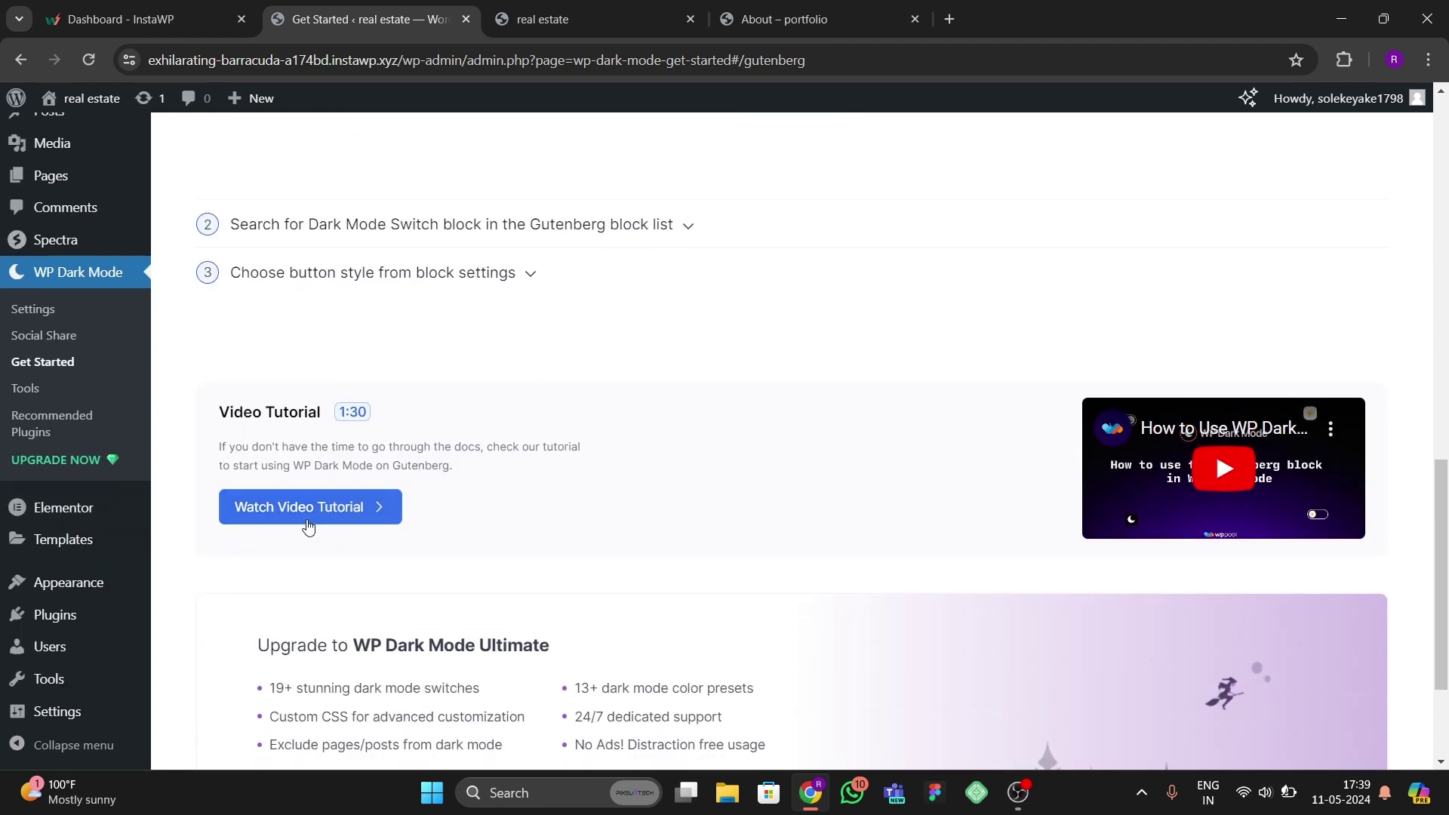
scroll(491, 469, up, 9)
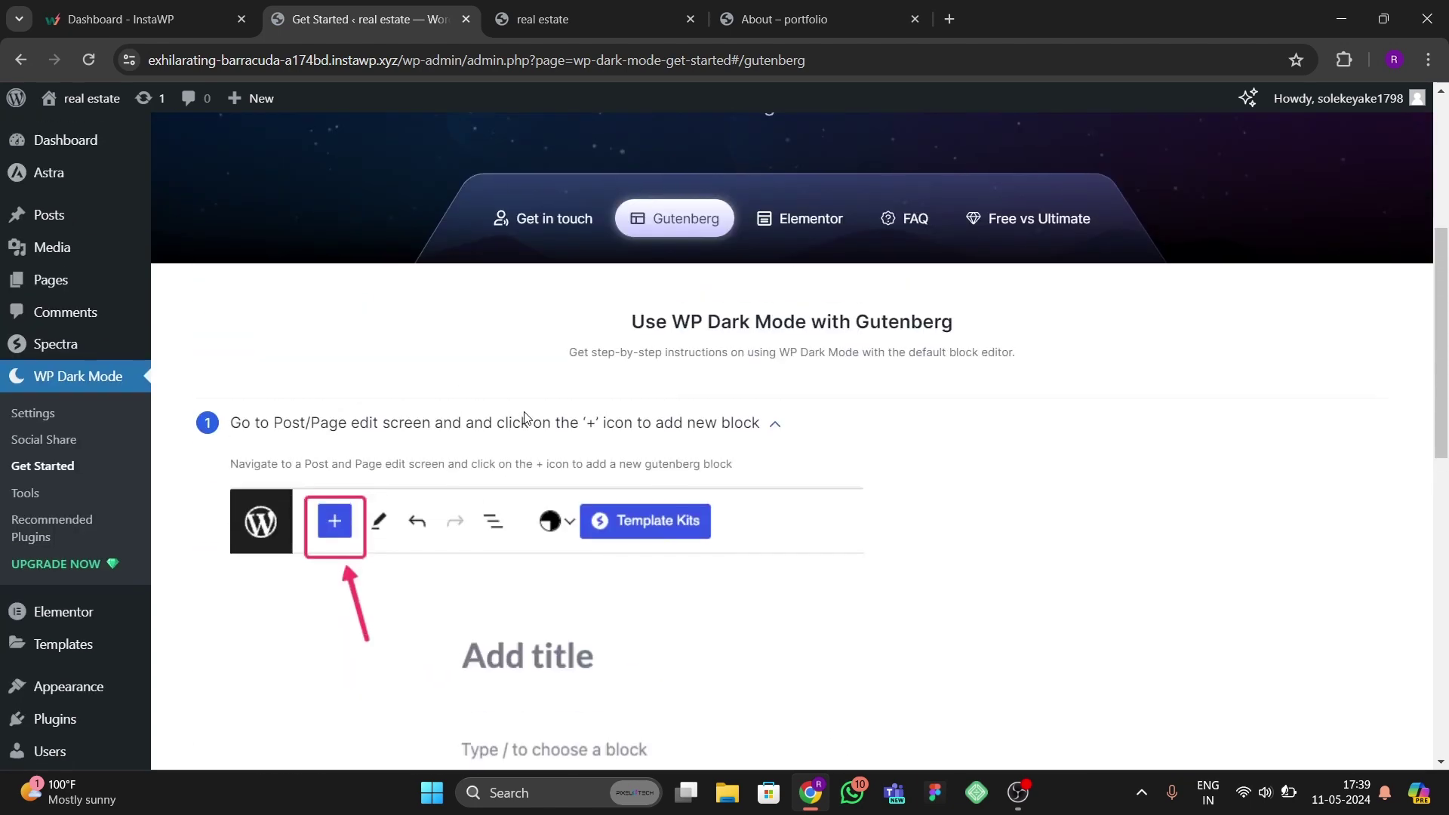
Switch to the Elementor guide and scroll through its setup steps.
click(788, 220)
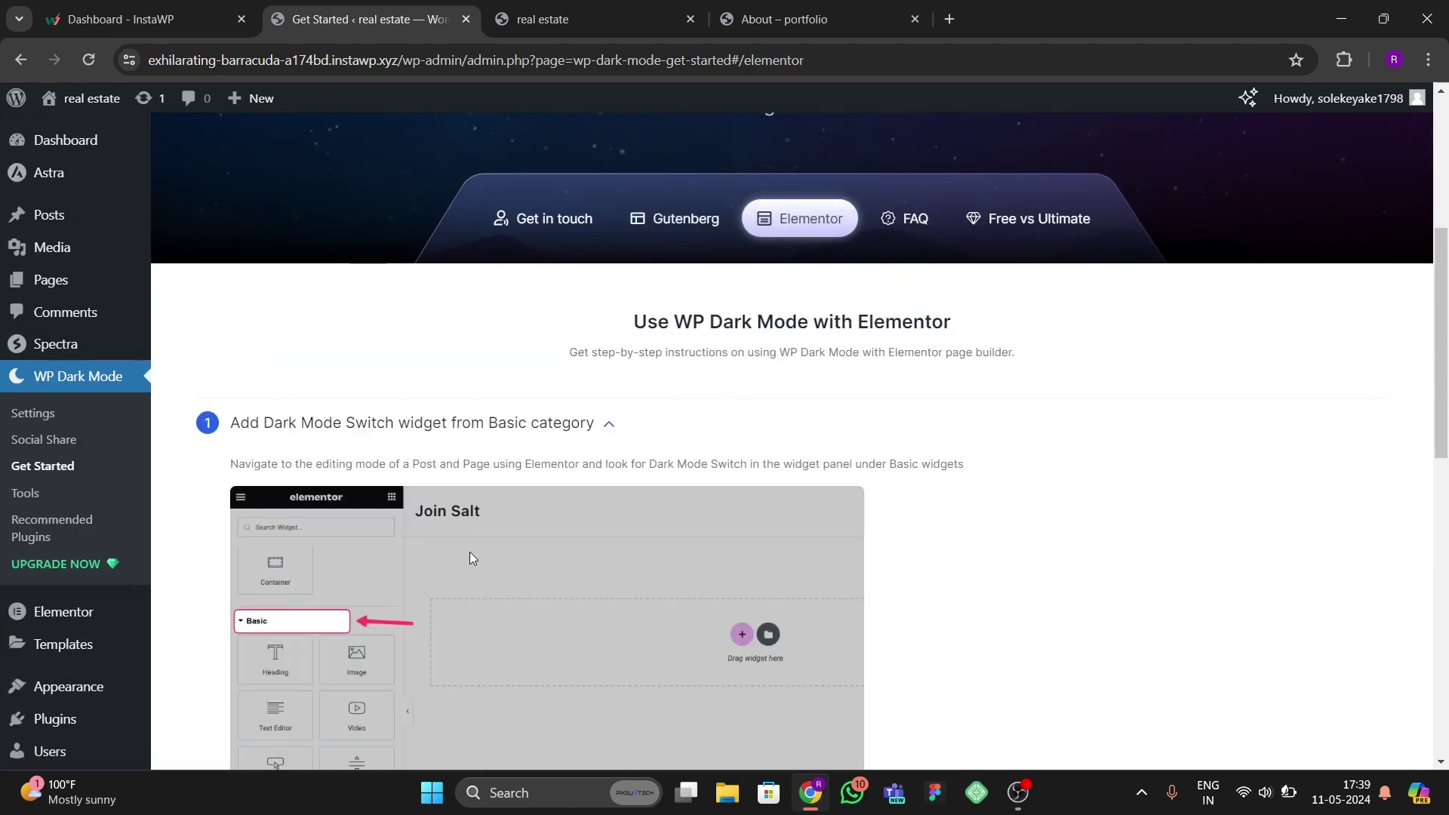
scroll(470, 558, down, 4)
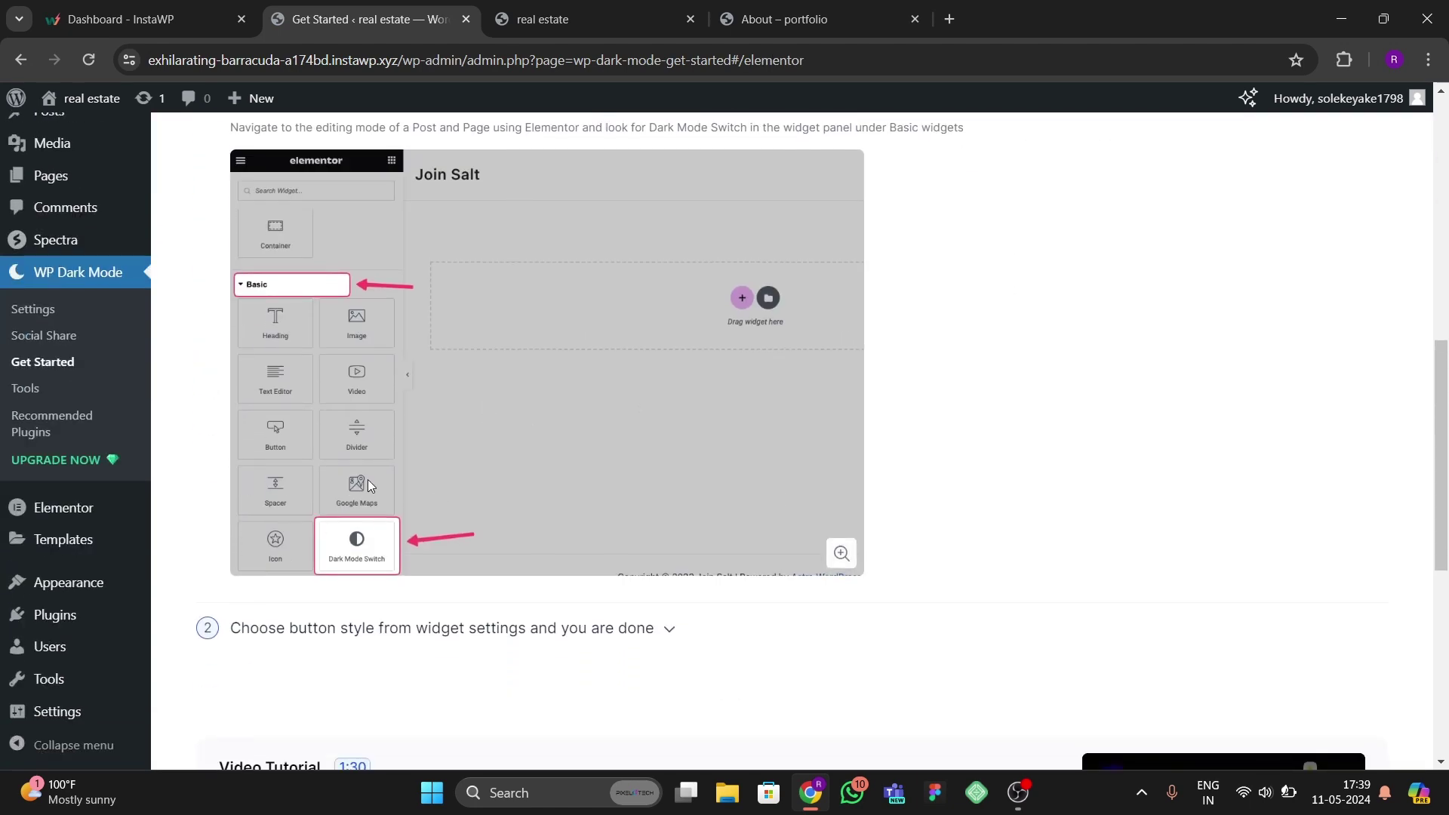
scroll(667, 491, down, 5)
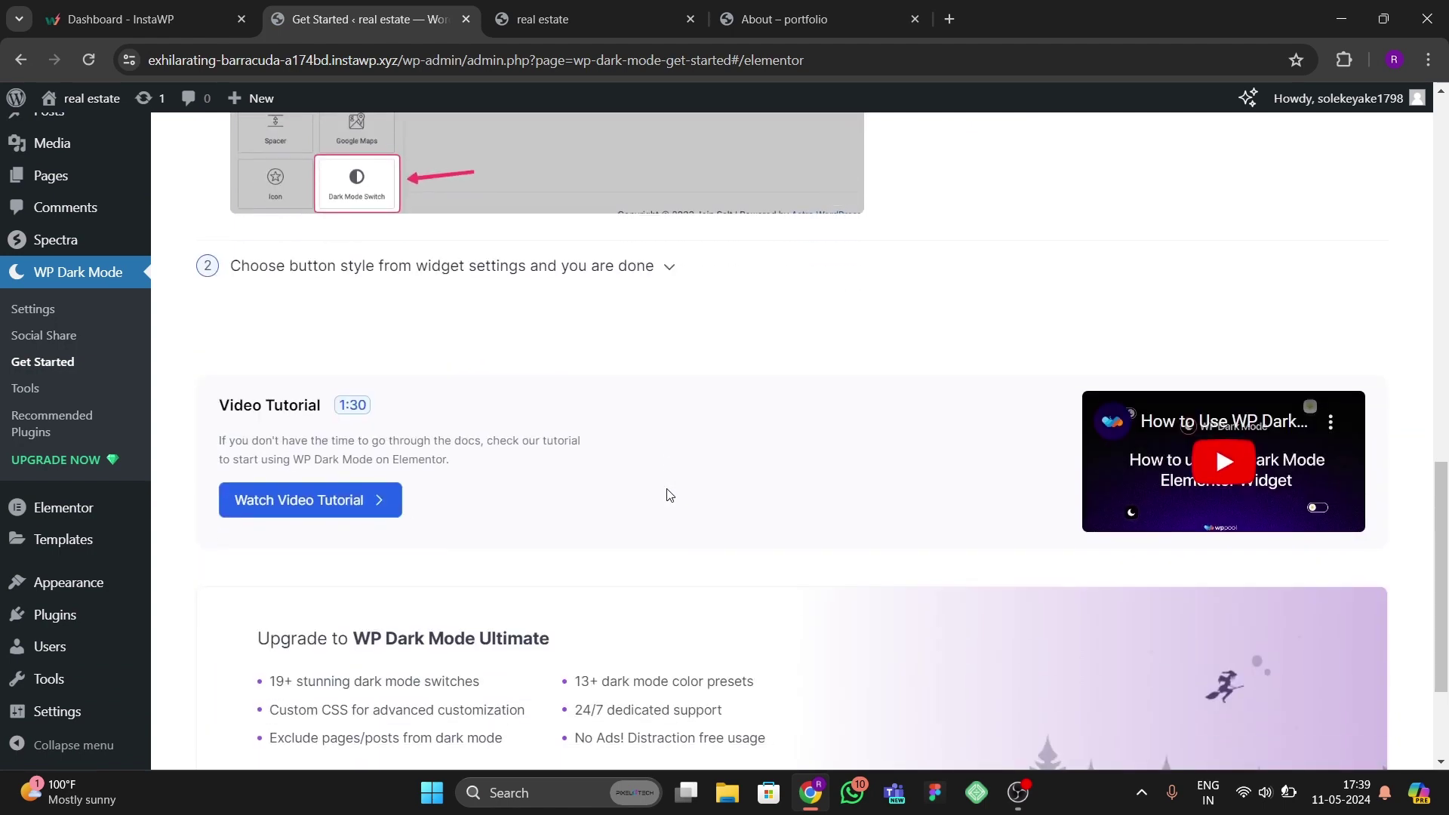
scroll(667, 491, up, 13)
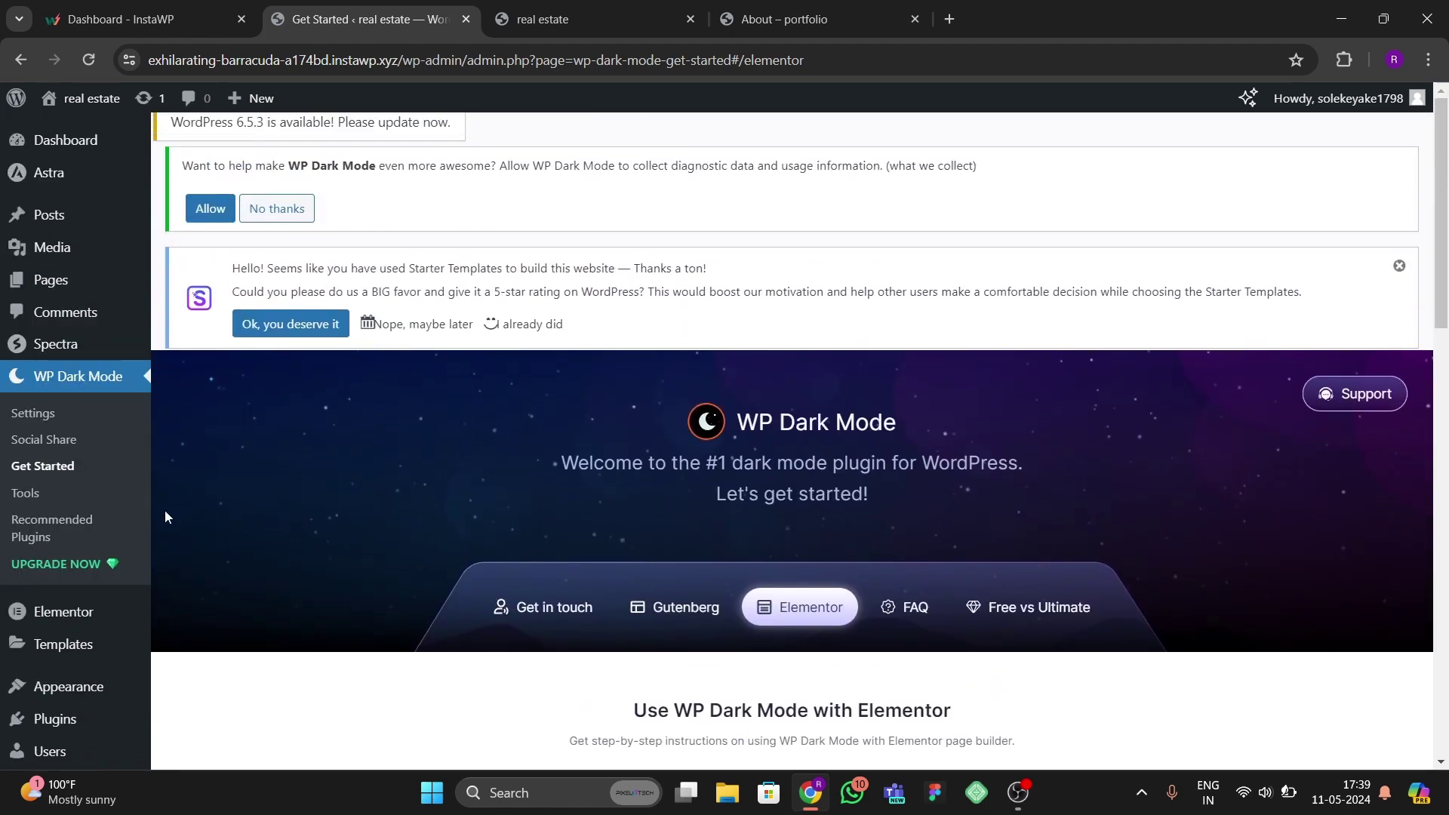
In WP Dark Mode Settings, toggle Enable Frontend Dark Mode off and on, keeping System Settings mode.
click(38, 424)
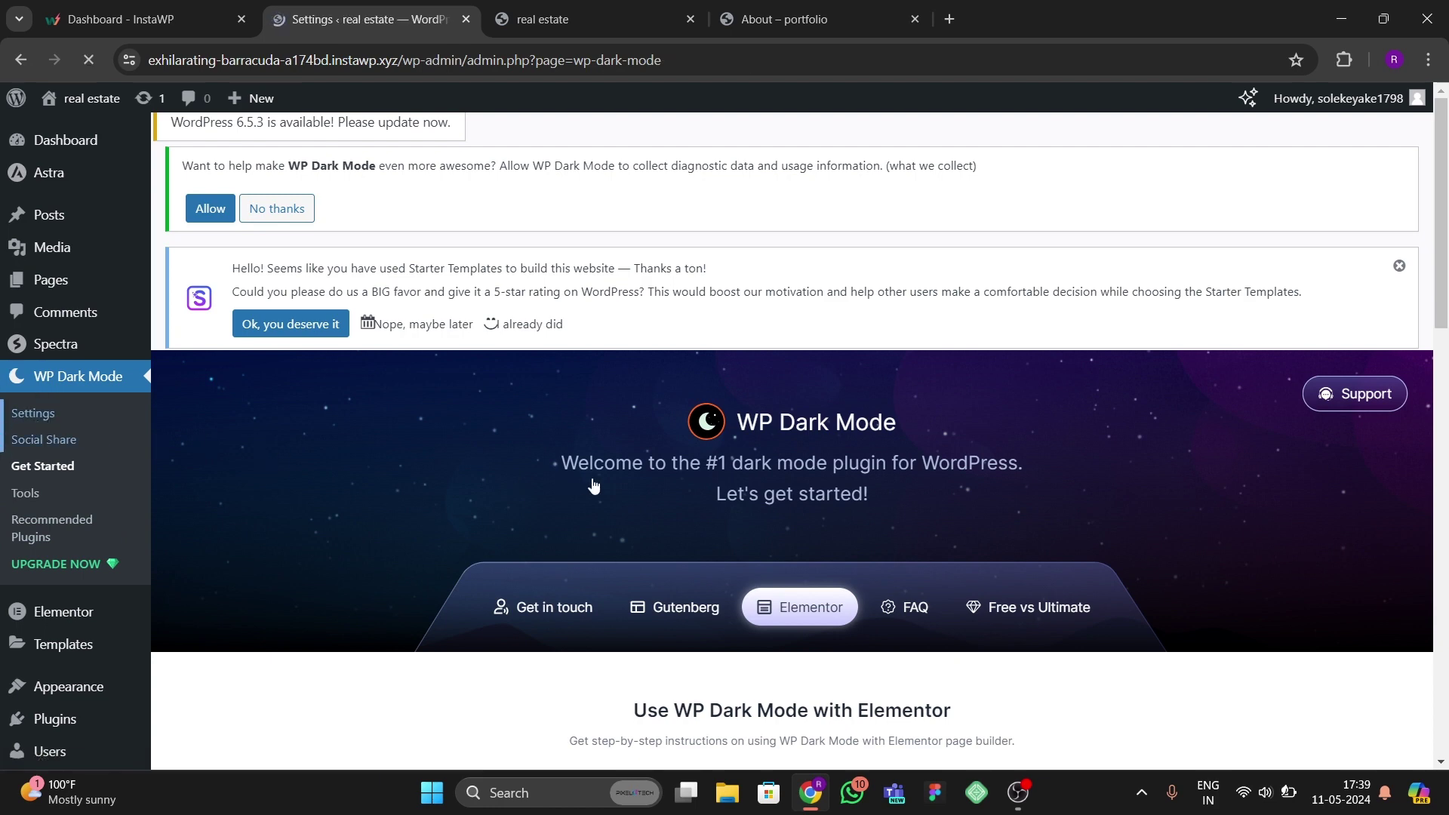
scroll(573, 468, down, 3)
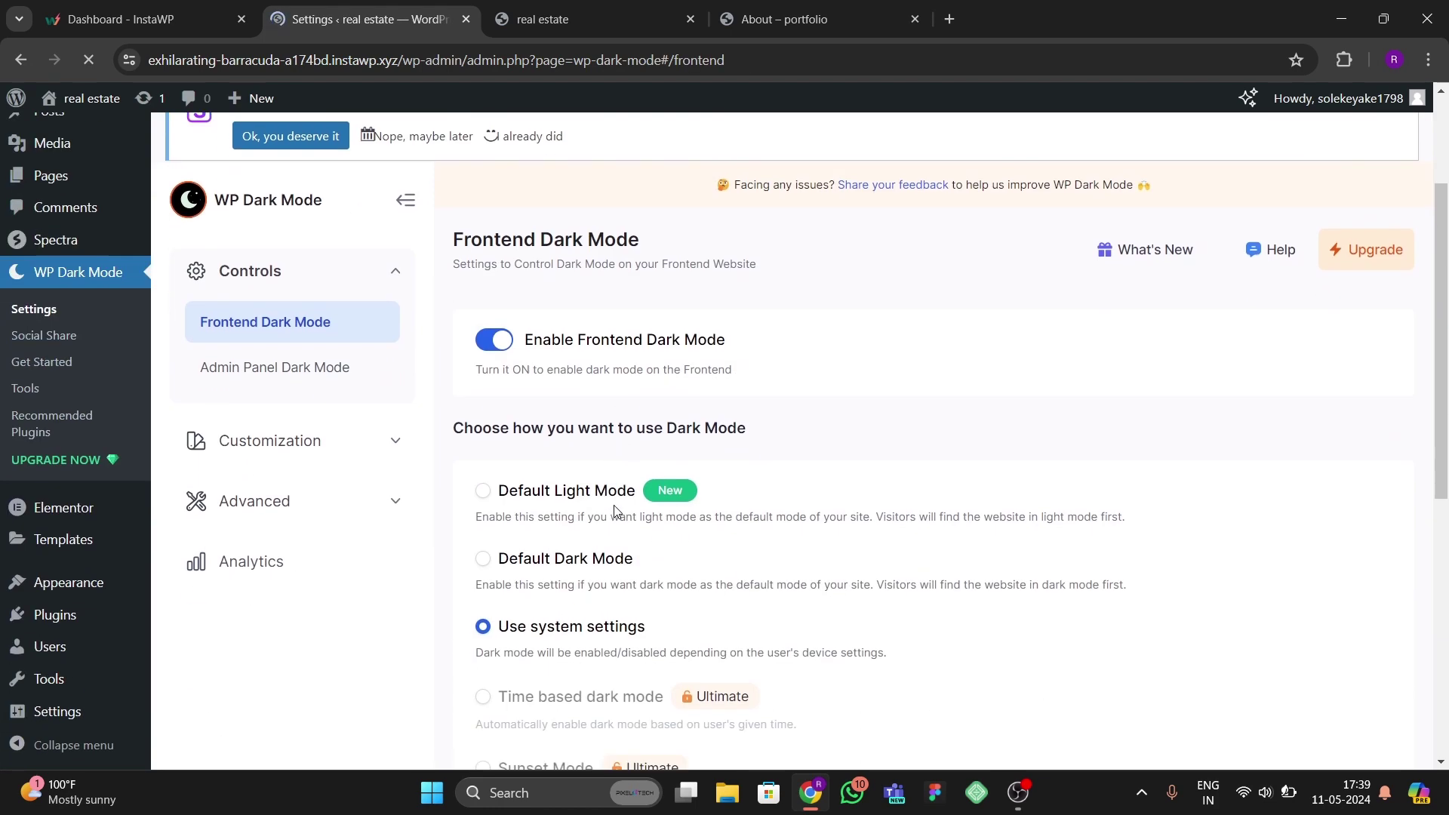
click(496, 339)
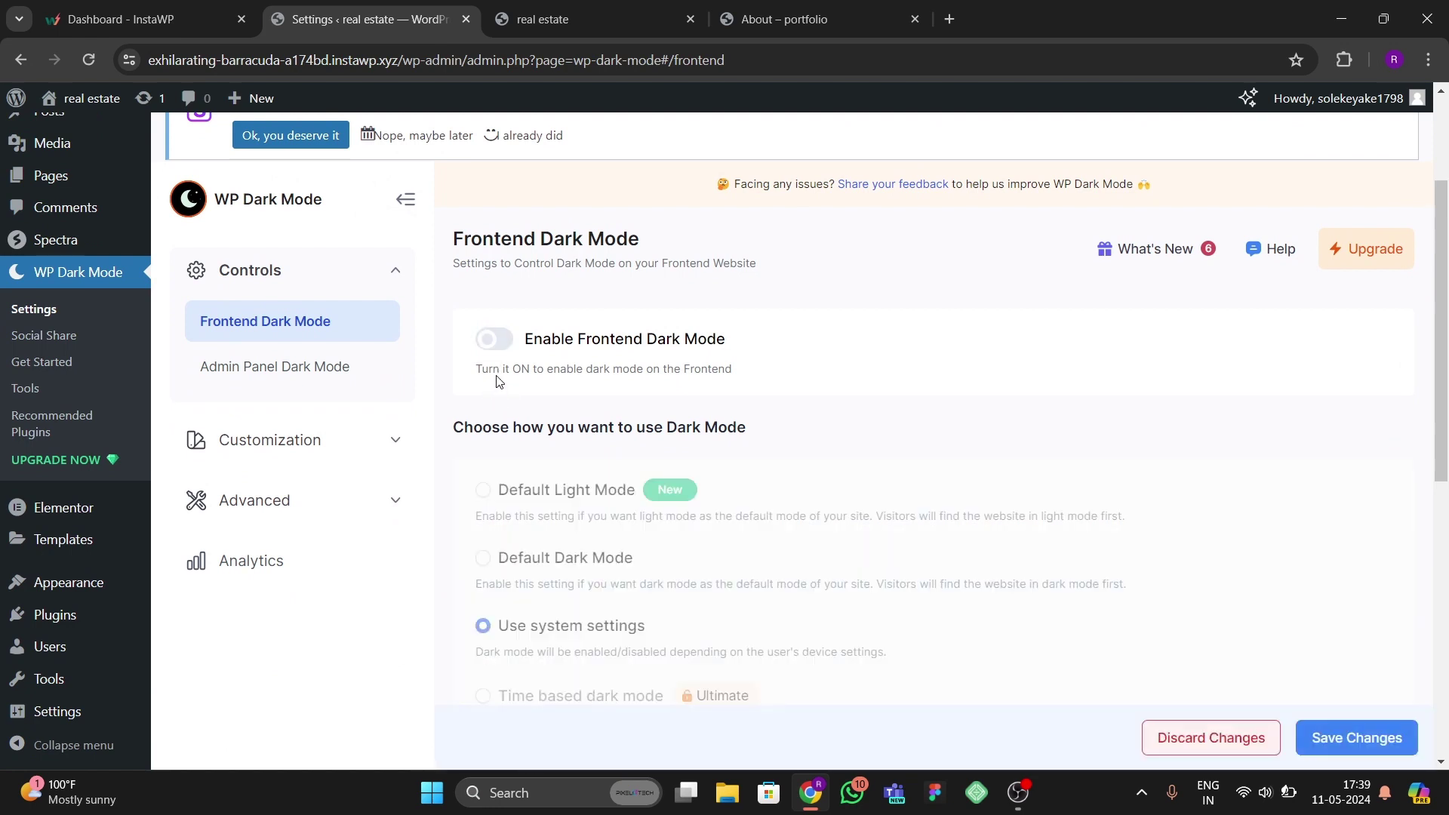
click(498, 341)
scroll(532, 538, down, 2)
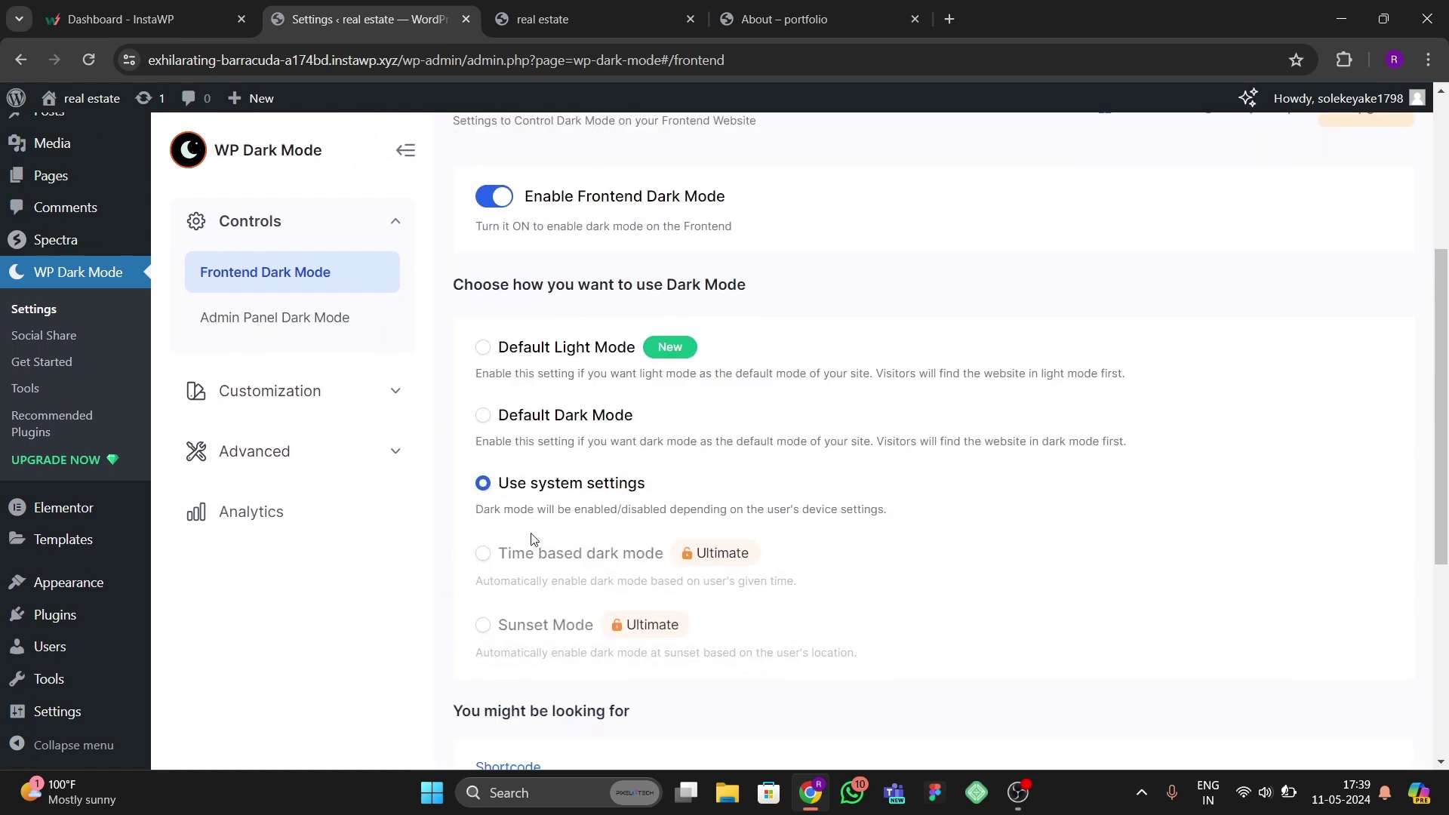
mouse_move(79, 110)
scroll(585, 483, down, 2)
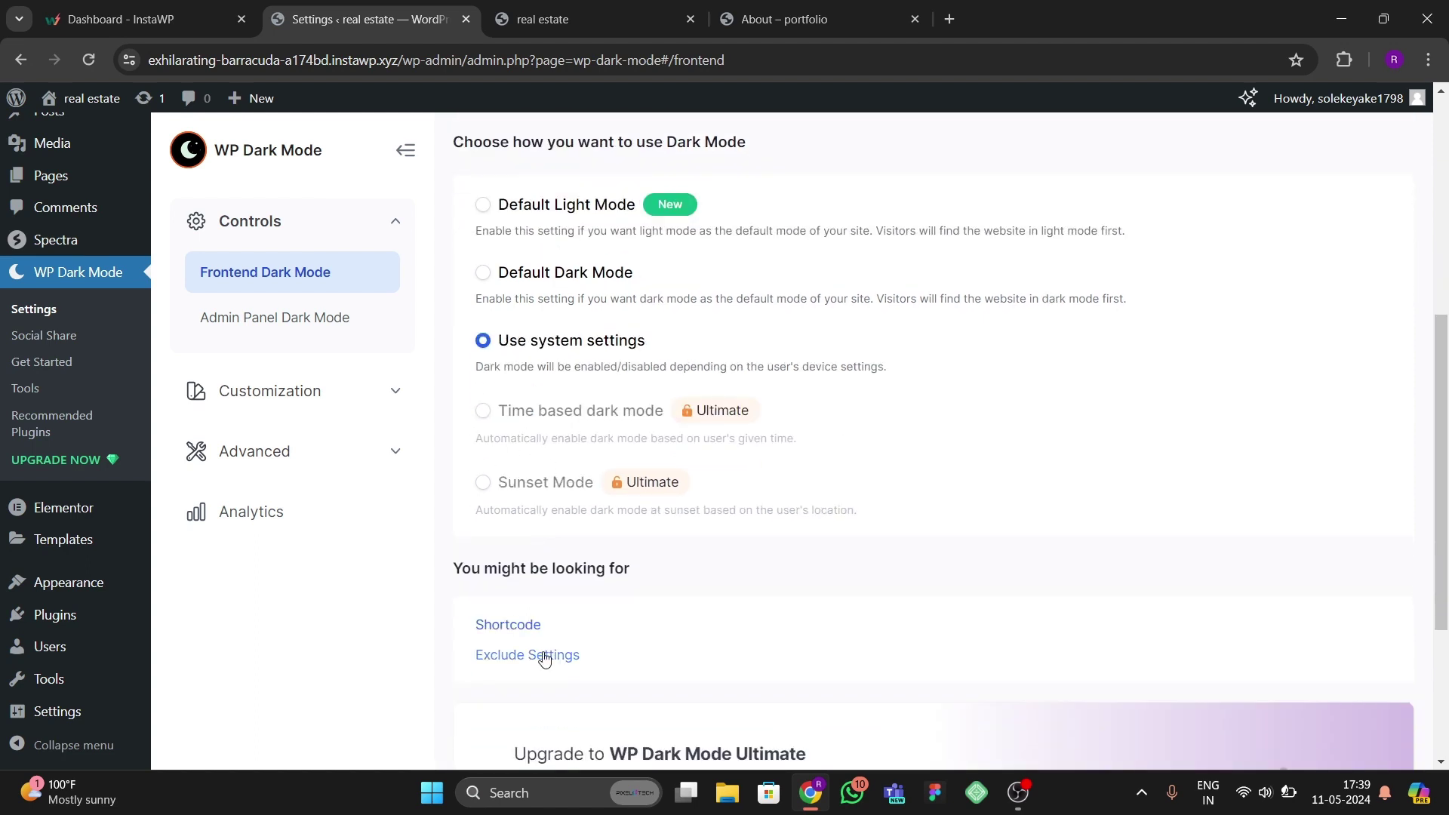
scroll(534, 655, down, 2)
scroll(365, 523, up, 5)
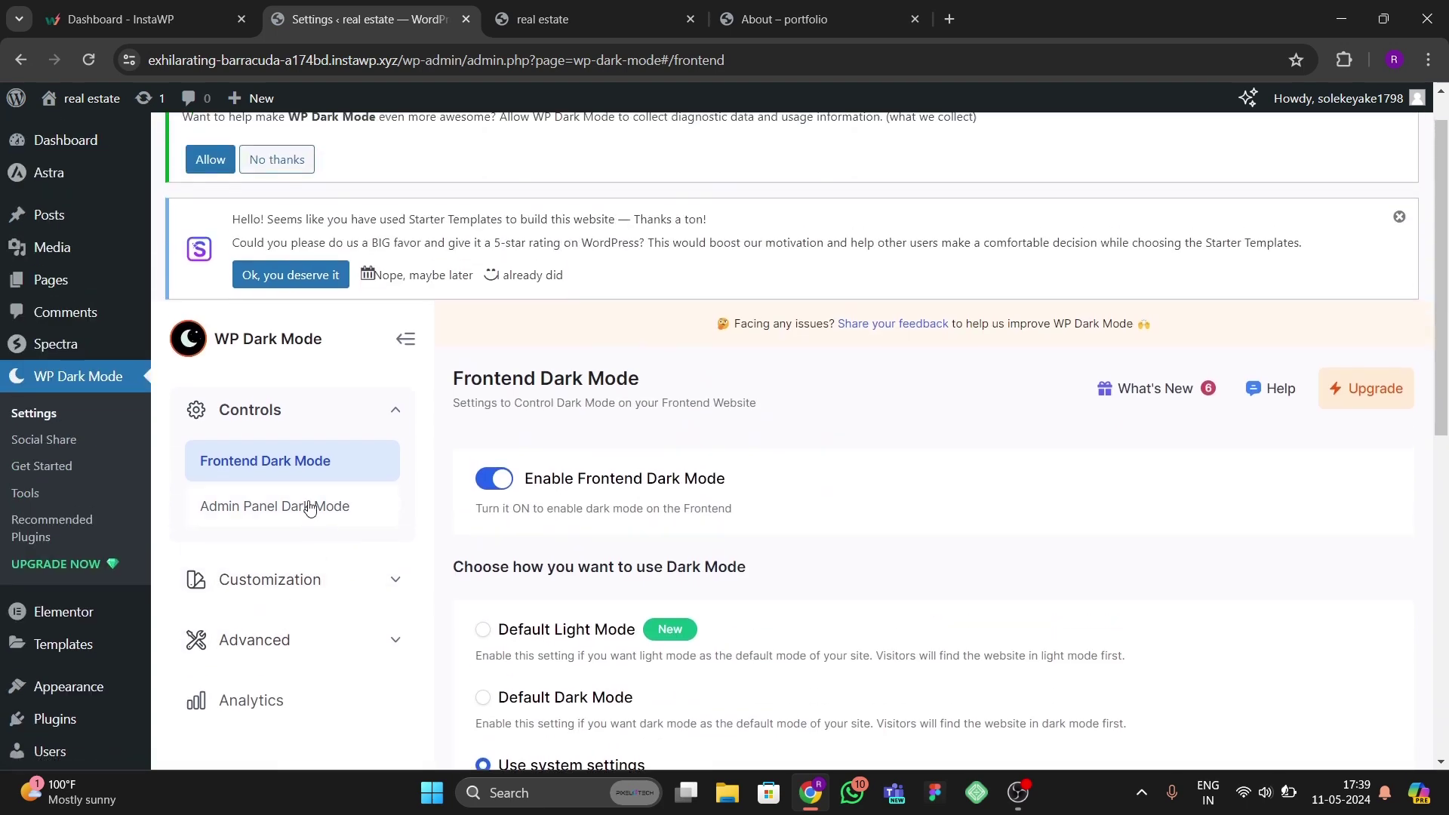
Enable Admin Dashboard Dark Mode, then expand Customization to reach the Floating Switch settings.
click(306, 507)
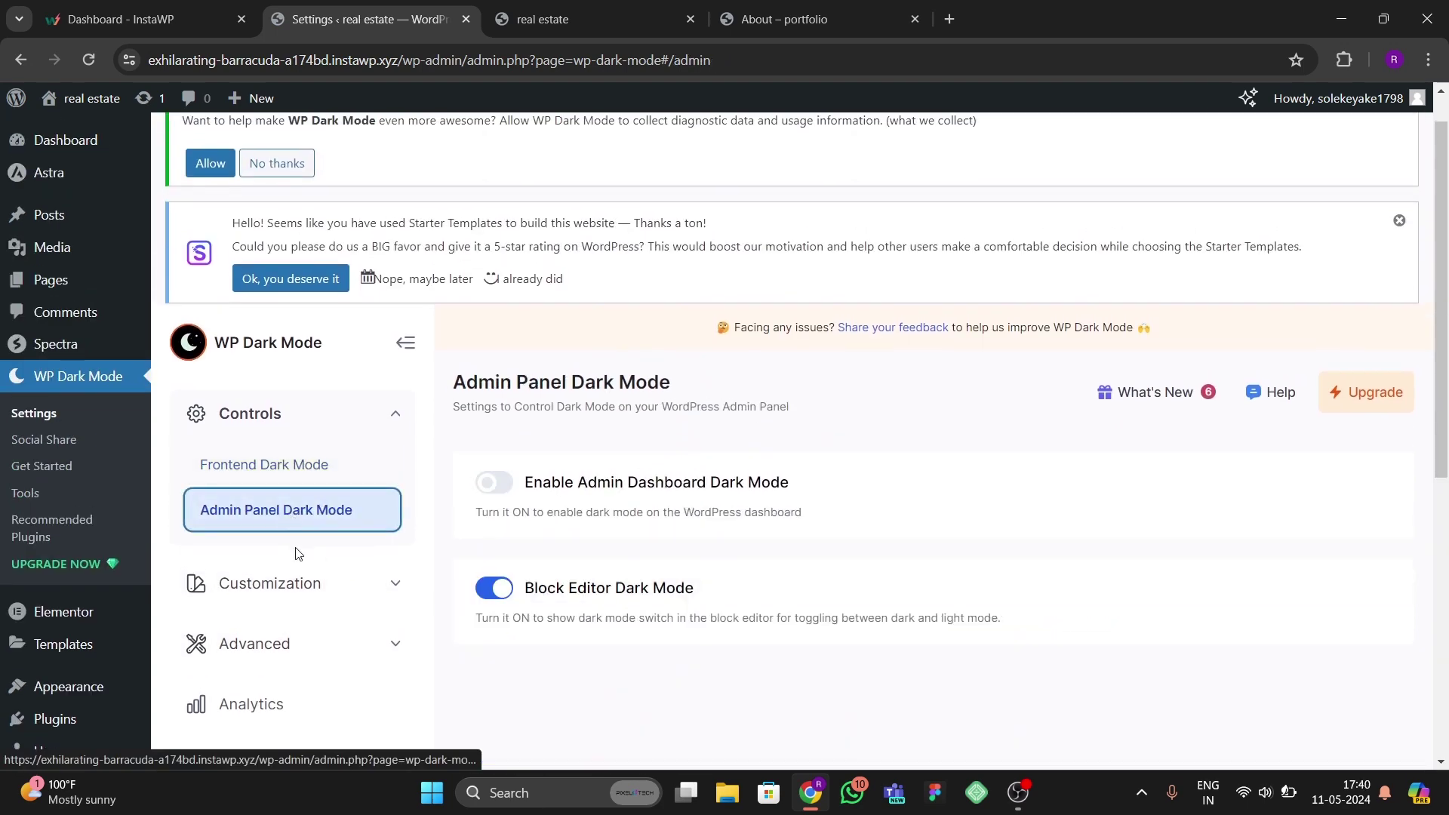
click(494, 483)
scroll(718, 574, down, 2)
click(316, 443)
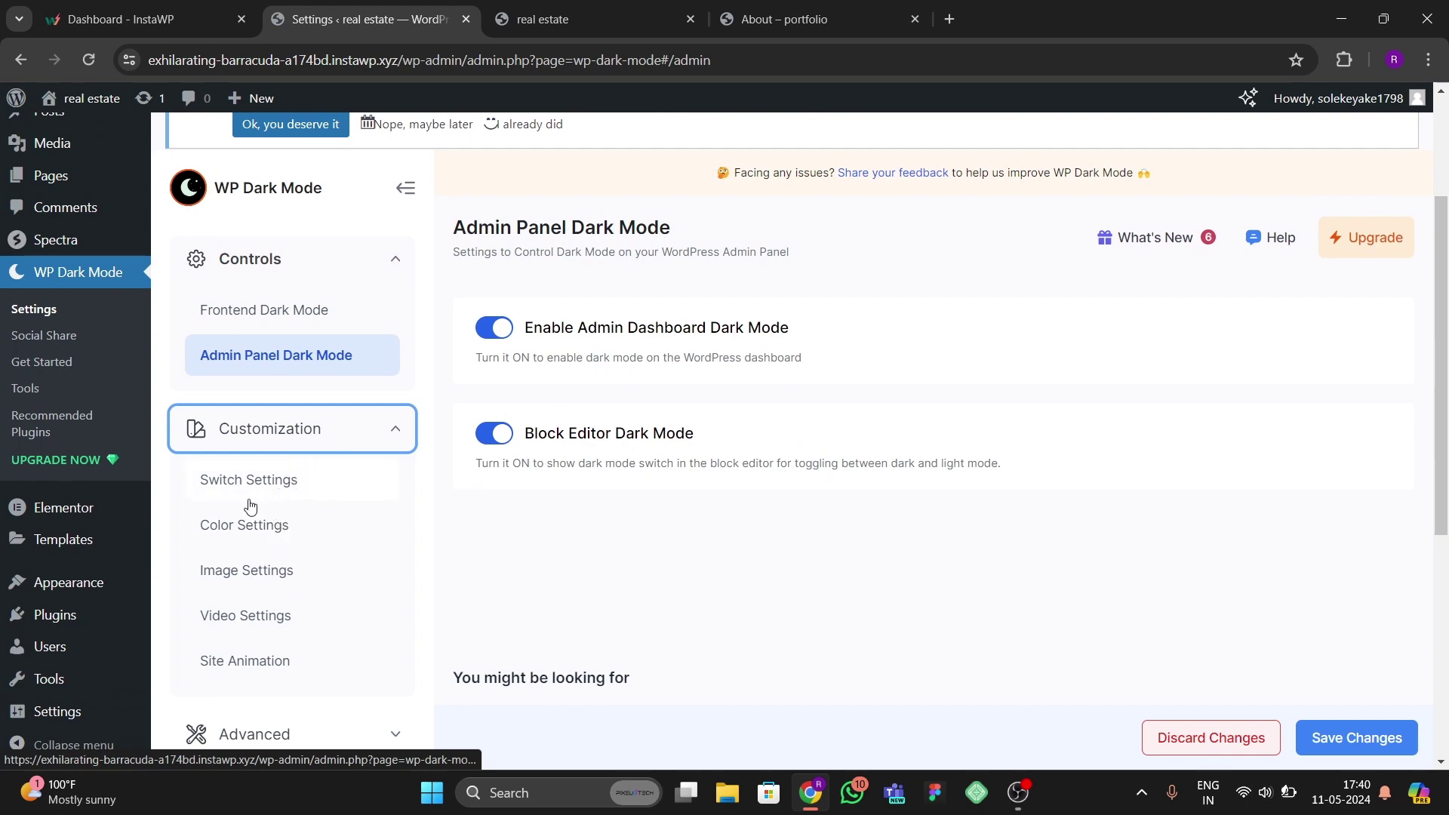
click(279, 480)
Set the floating switch style to Light/Dark after briefly trying the dark toggle style.
scroll(713, 509, down, 4)
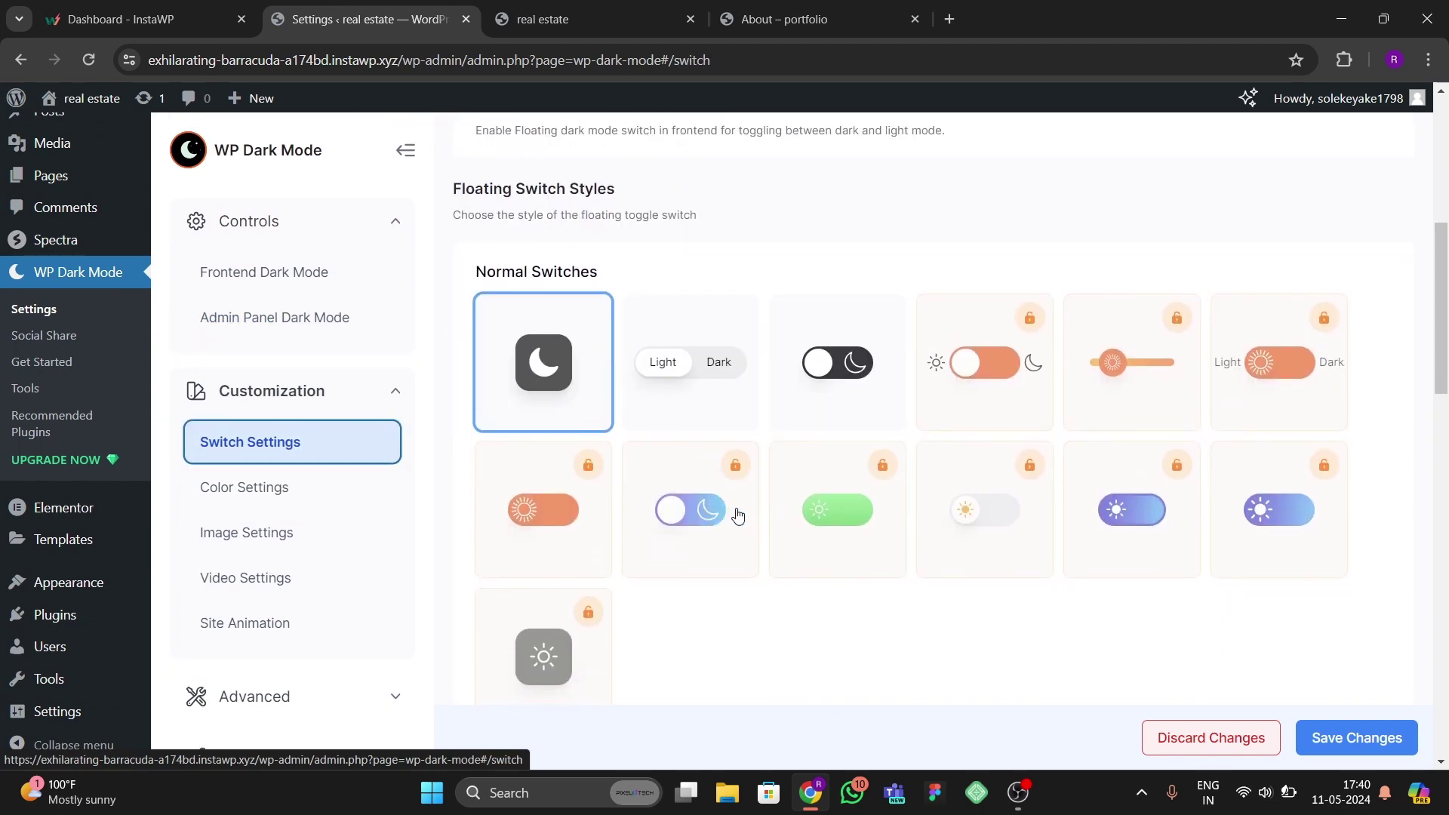
click(719, 411)
click(836, 367)
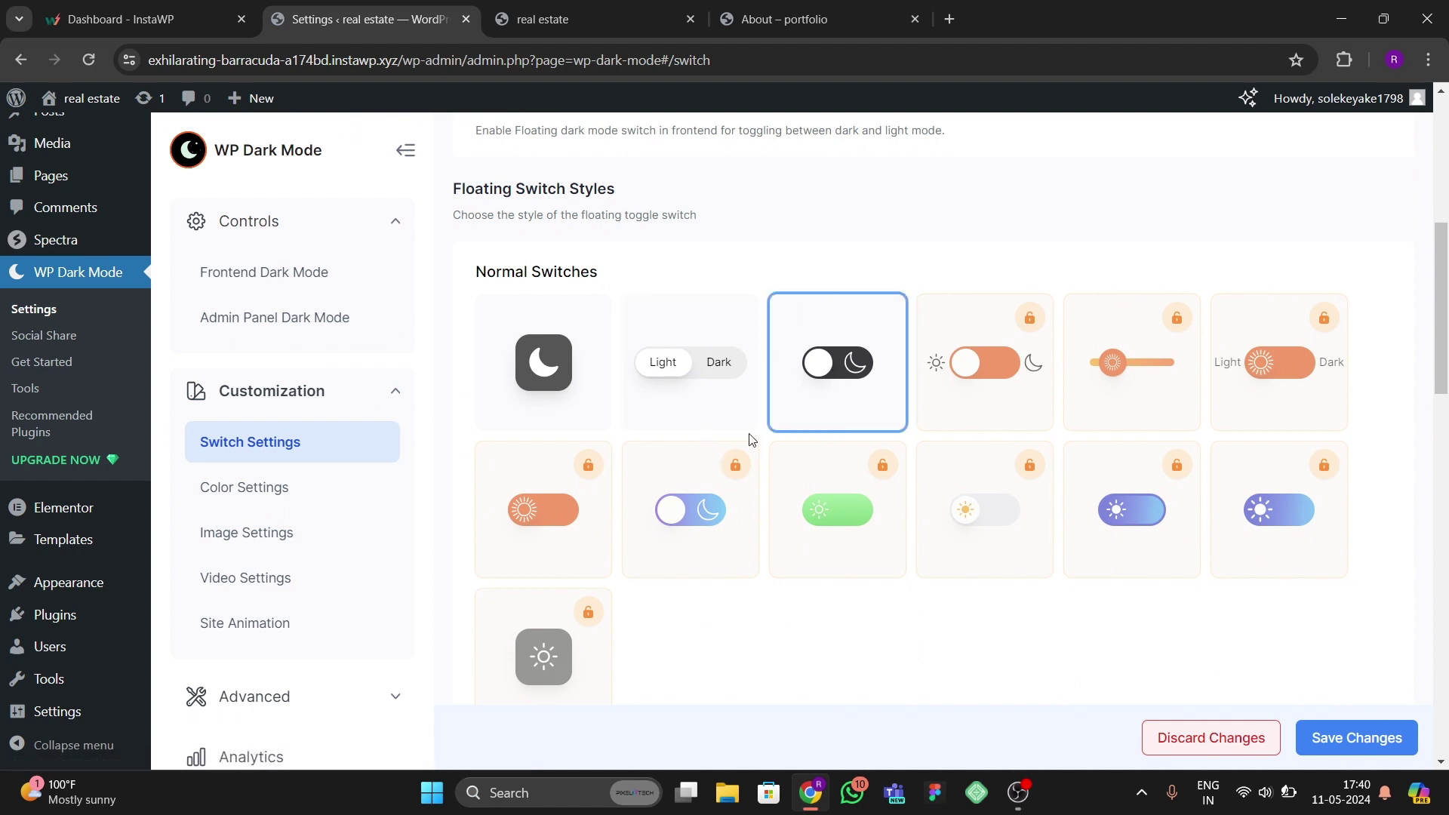
click(690, 379)
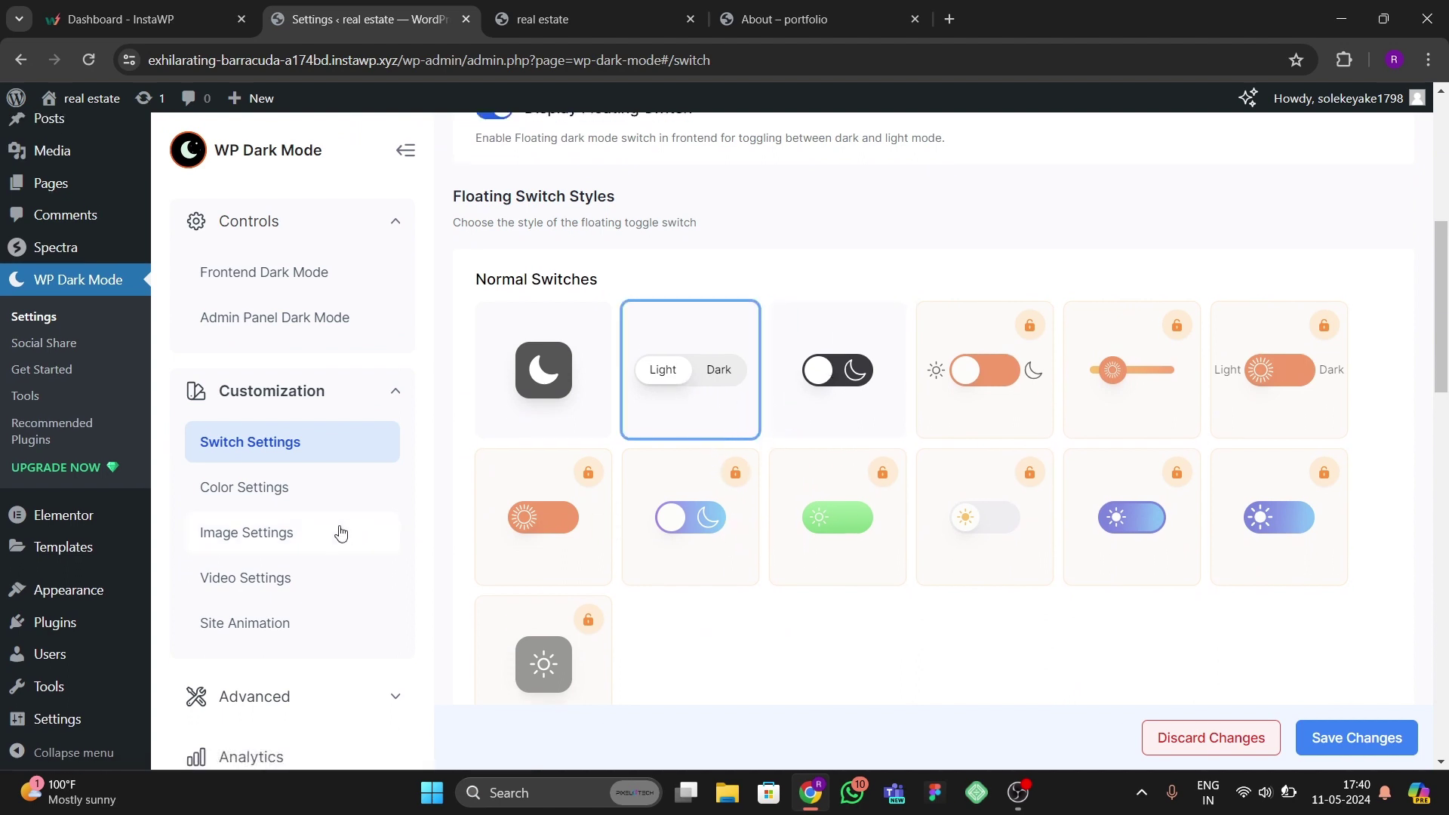
scroll(314, 515, down, 1)
Review the Color Settings presets and keep Automatic Color.
click(303, 497)
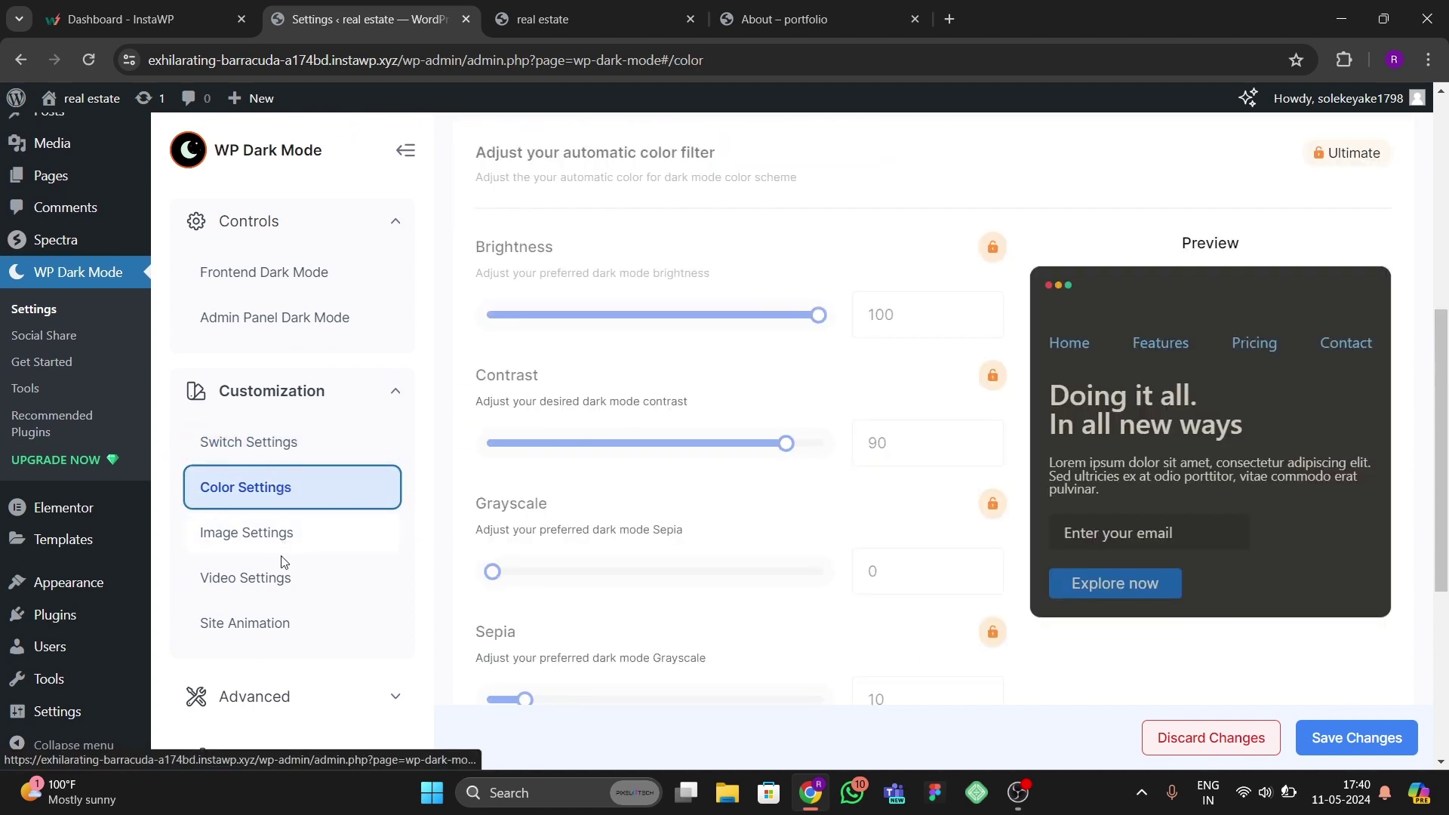
scroll(767, 474, up, 7)
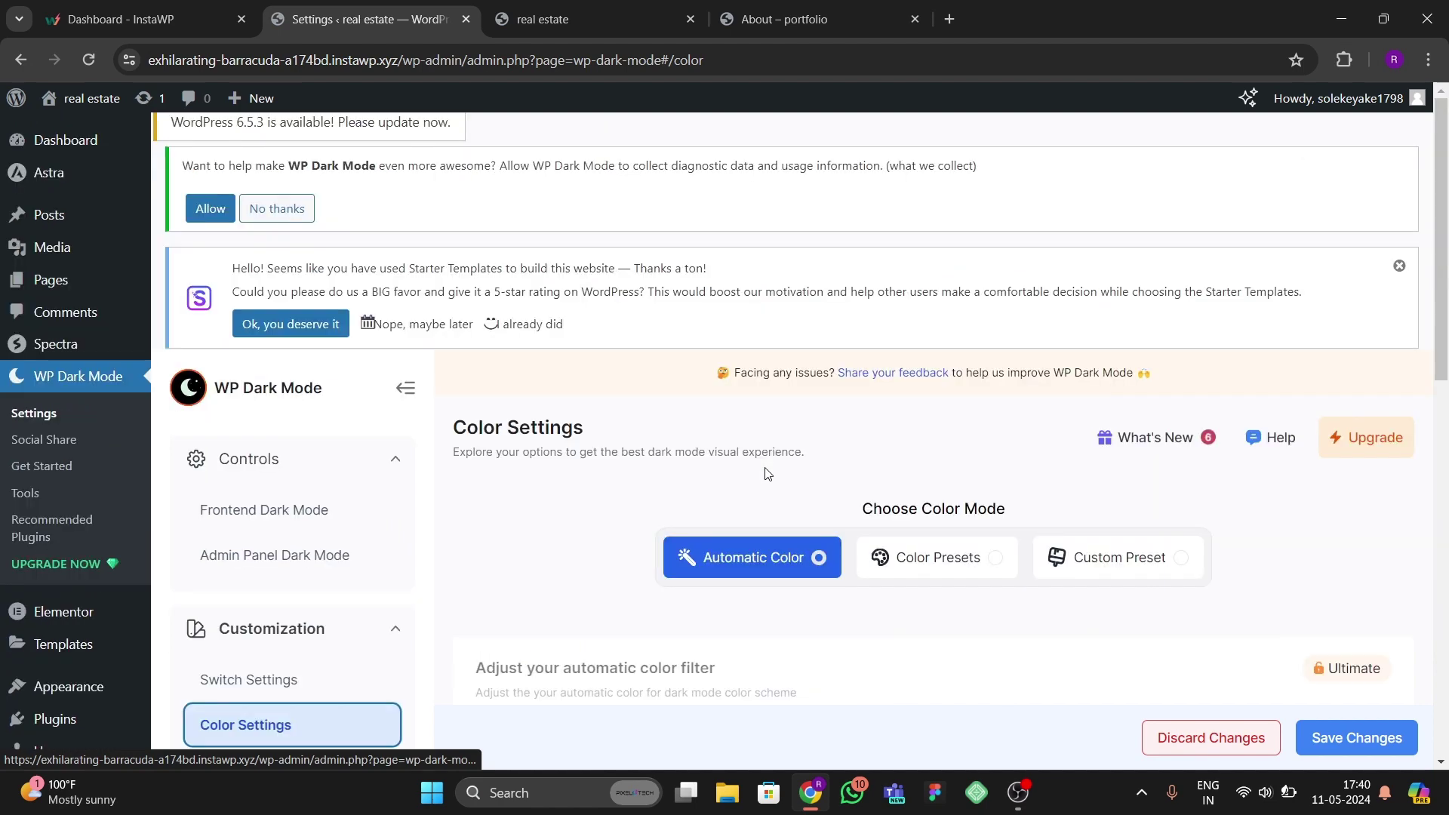
scroll(768, 473, down, 2)
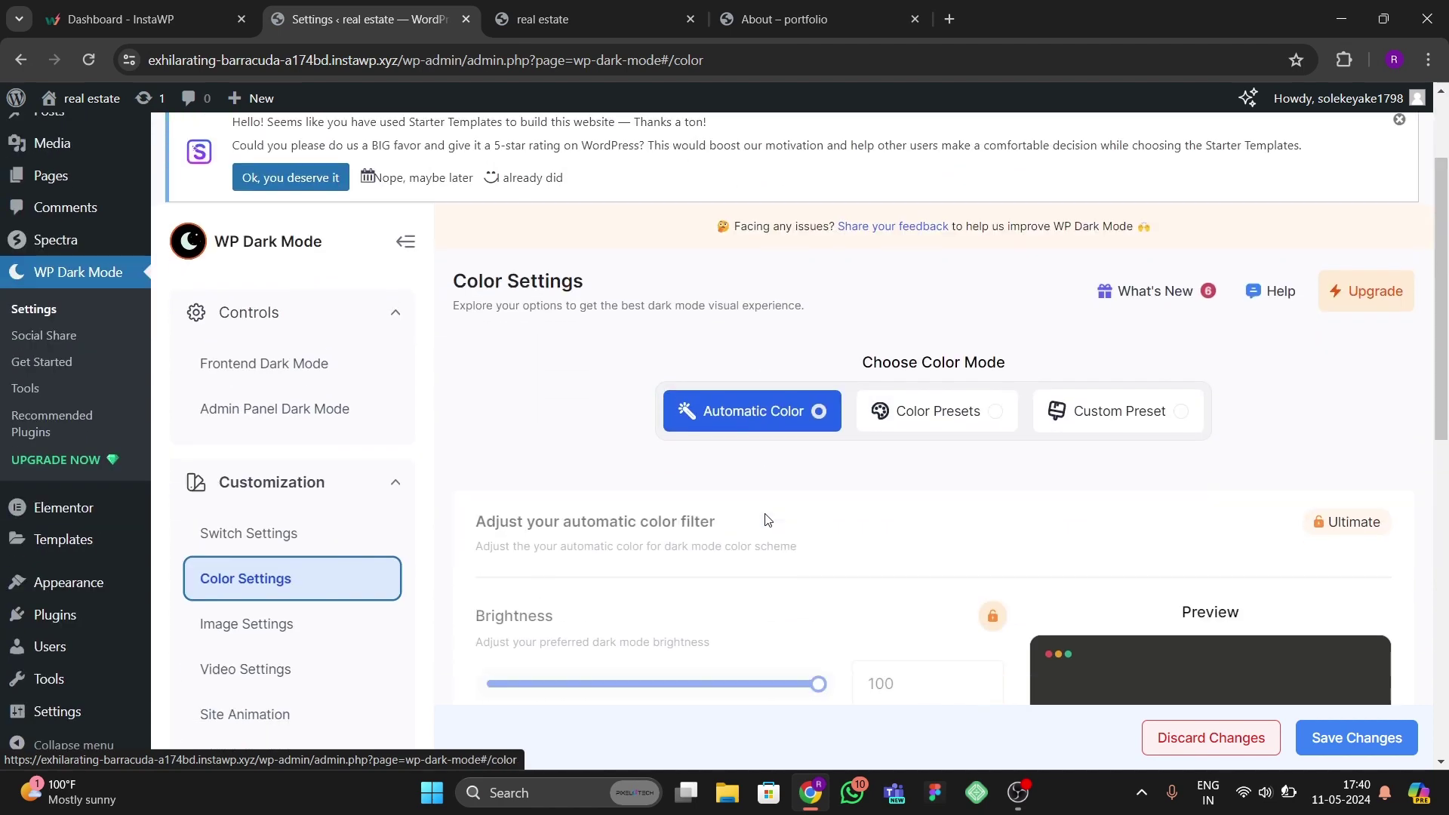
click(961, 408)
click(762, 418)
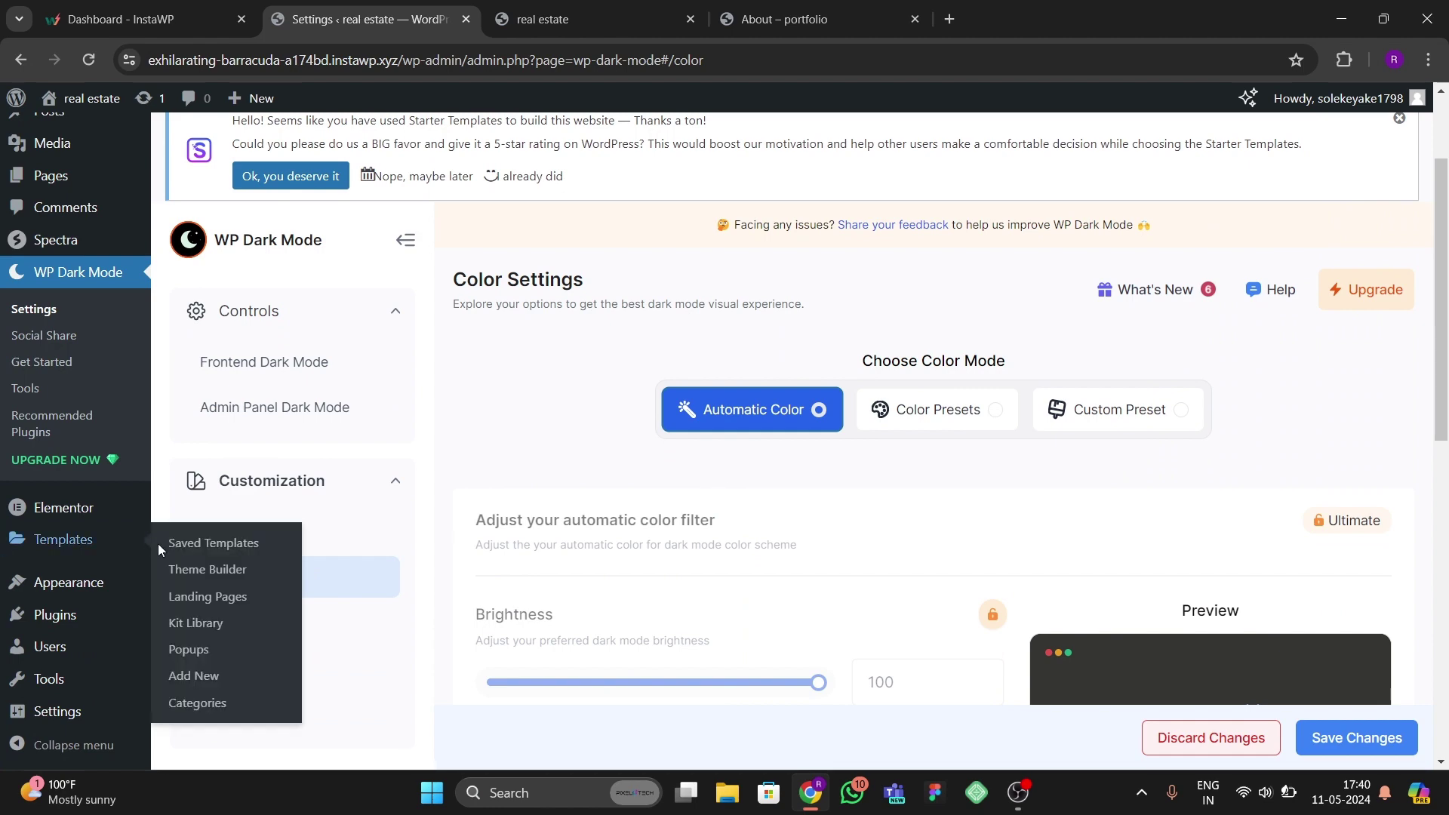
scroll(159, 543, down, 2)
Look at Image Settings and the Menu and Content switch tabs, returning to Floating Switch.
click(264, 534)
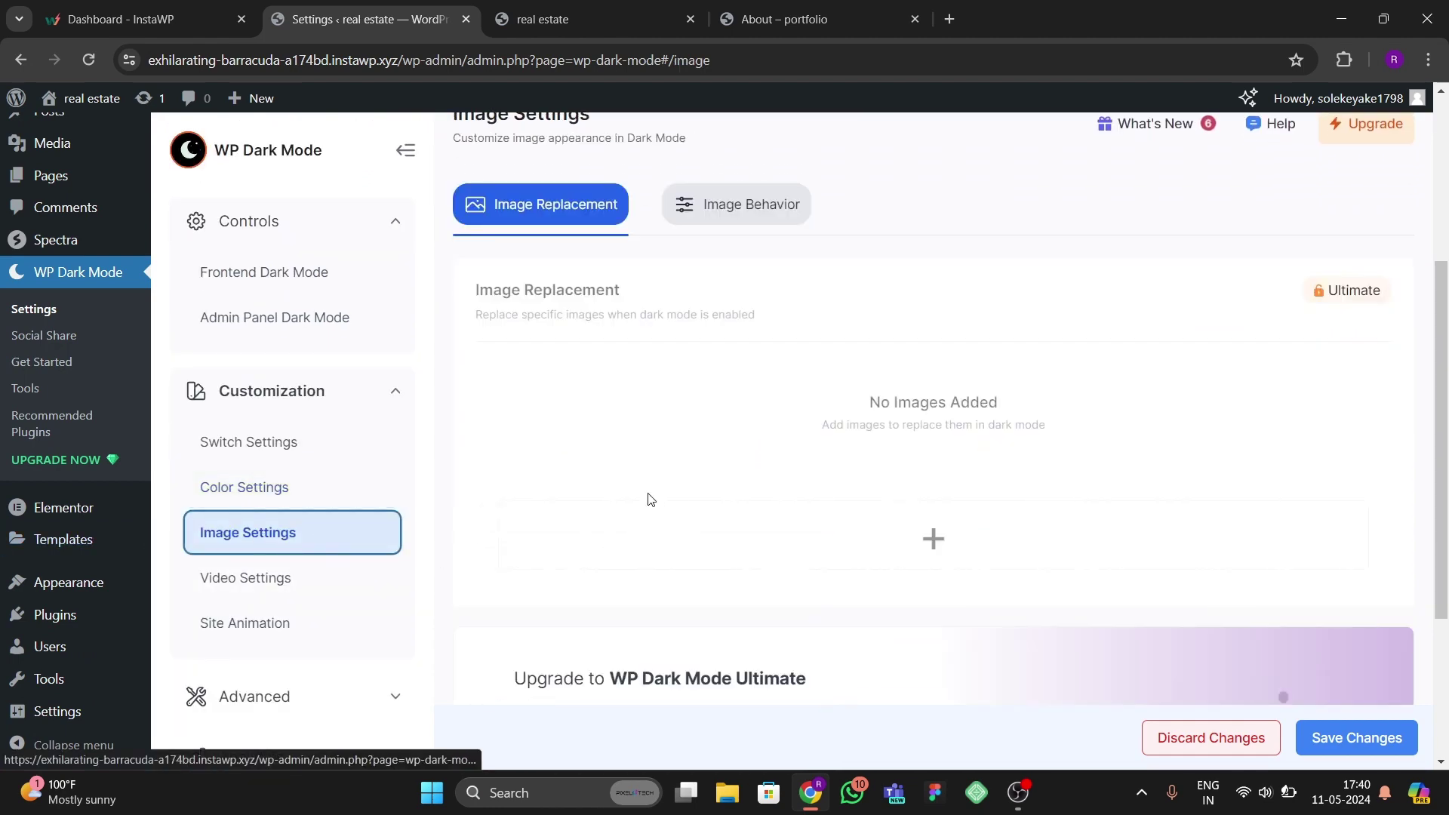
scroll(294, 529, down, 1)
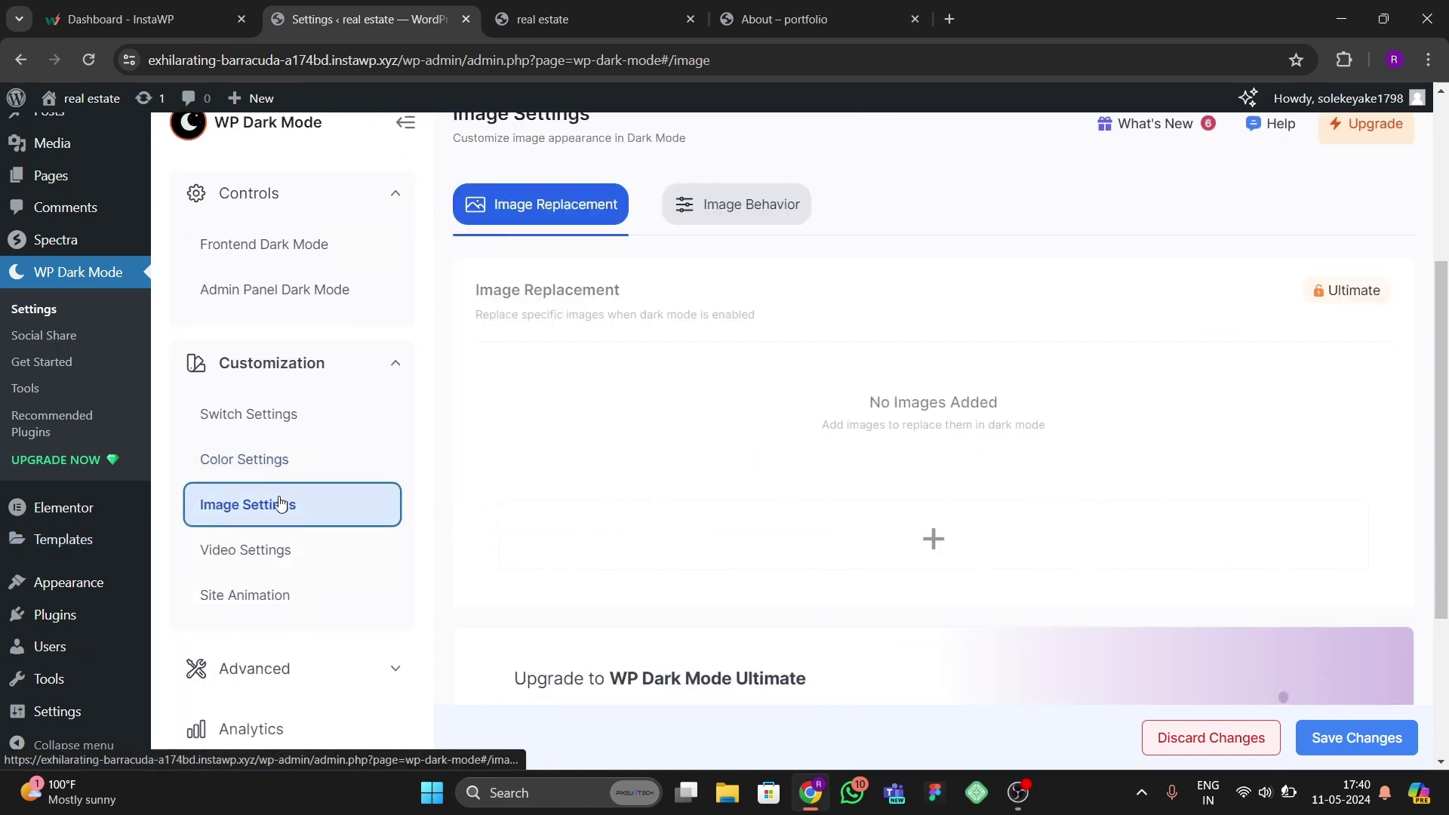
click(285, 412)
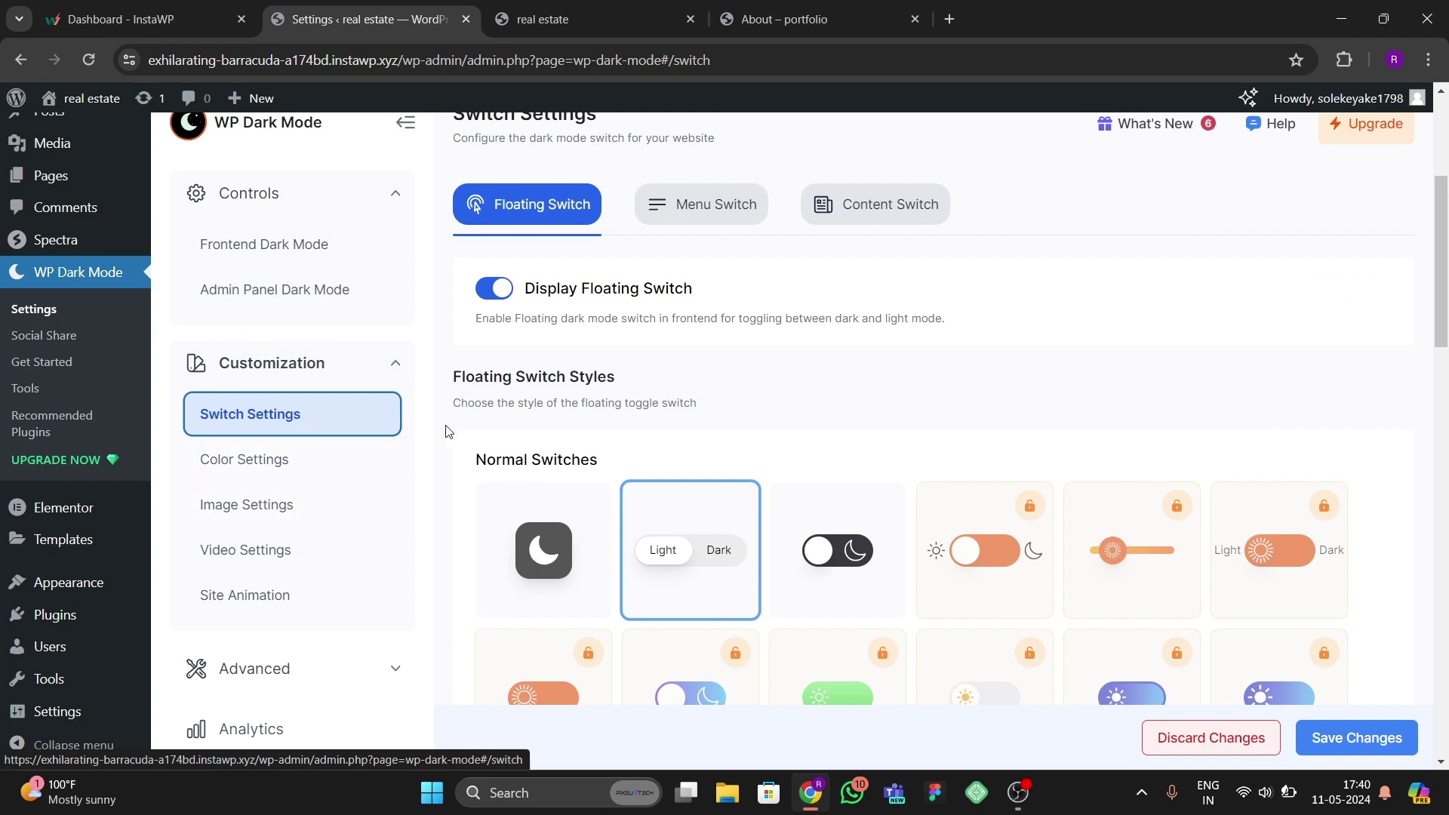
click(723, 217)
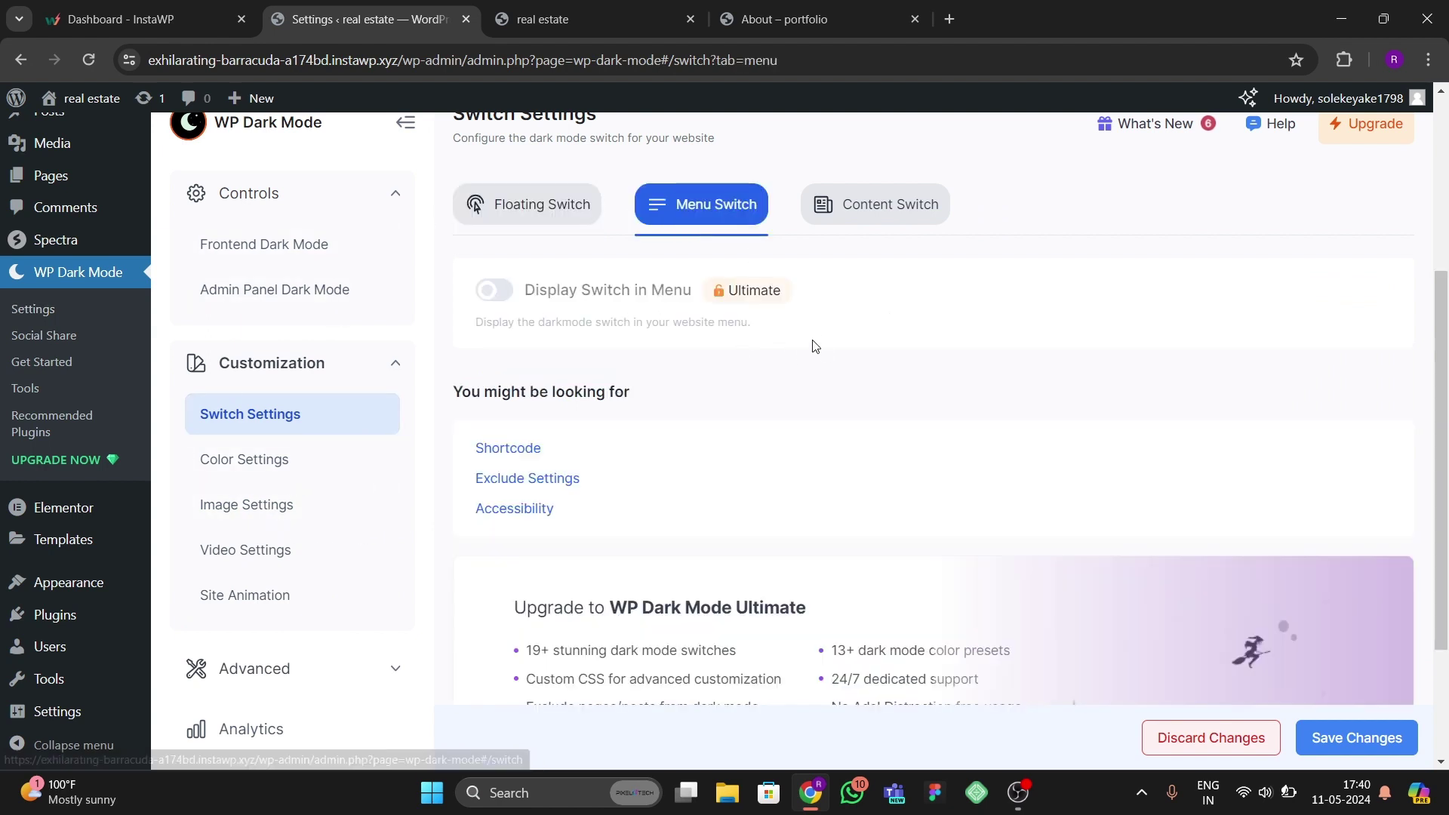
click(868, 226)
click(576, 219)
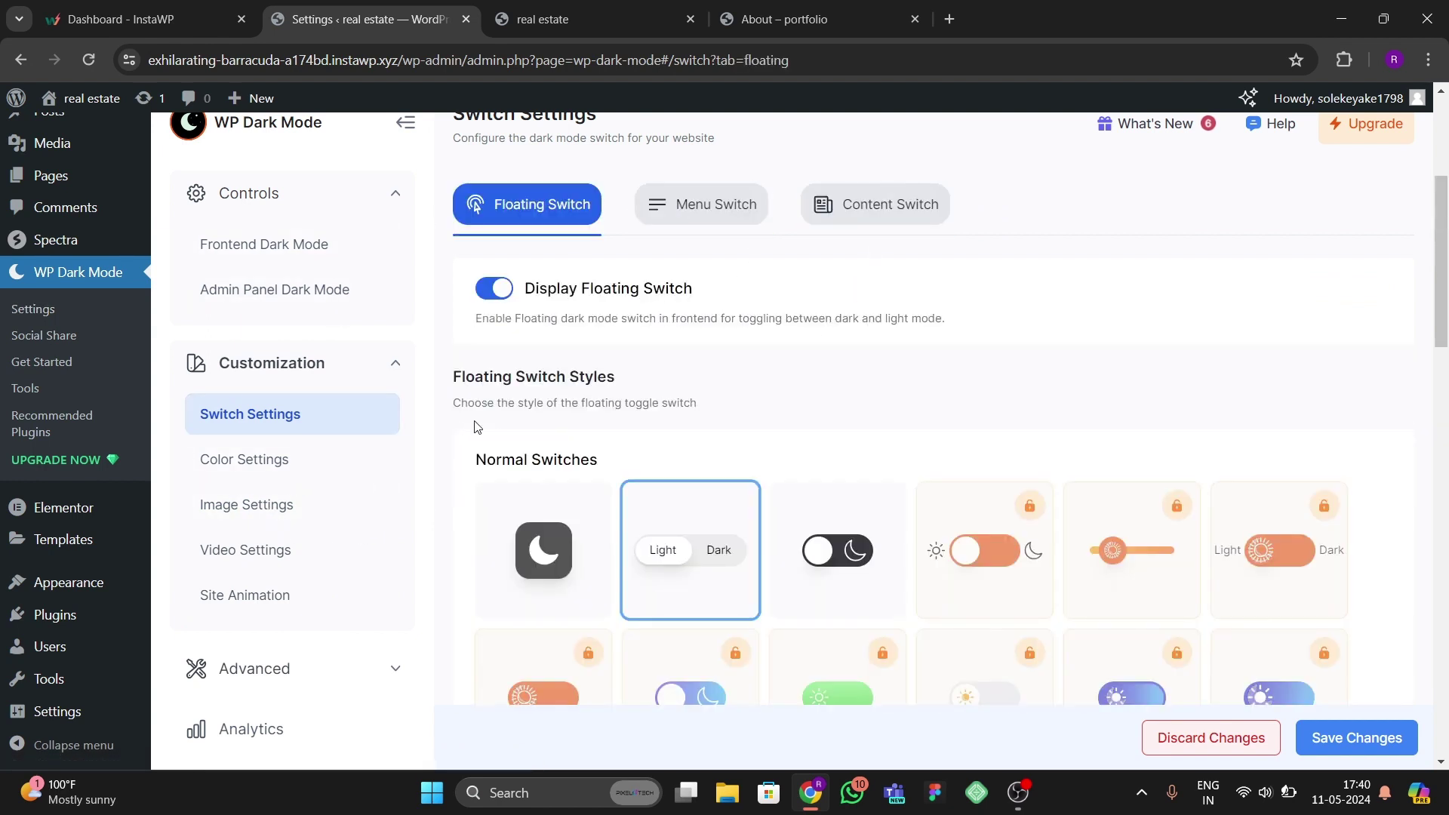
Save the Light/Dark switch setting and turn the admin dashboard dark from the admin-bar toggle.
click(1332, 740)
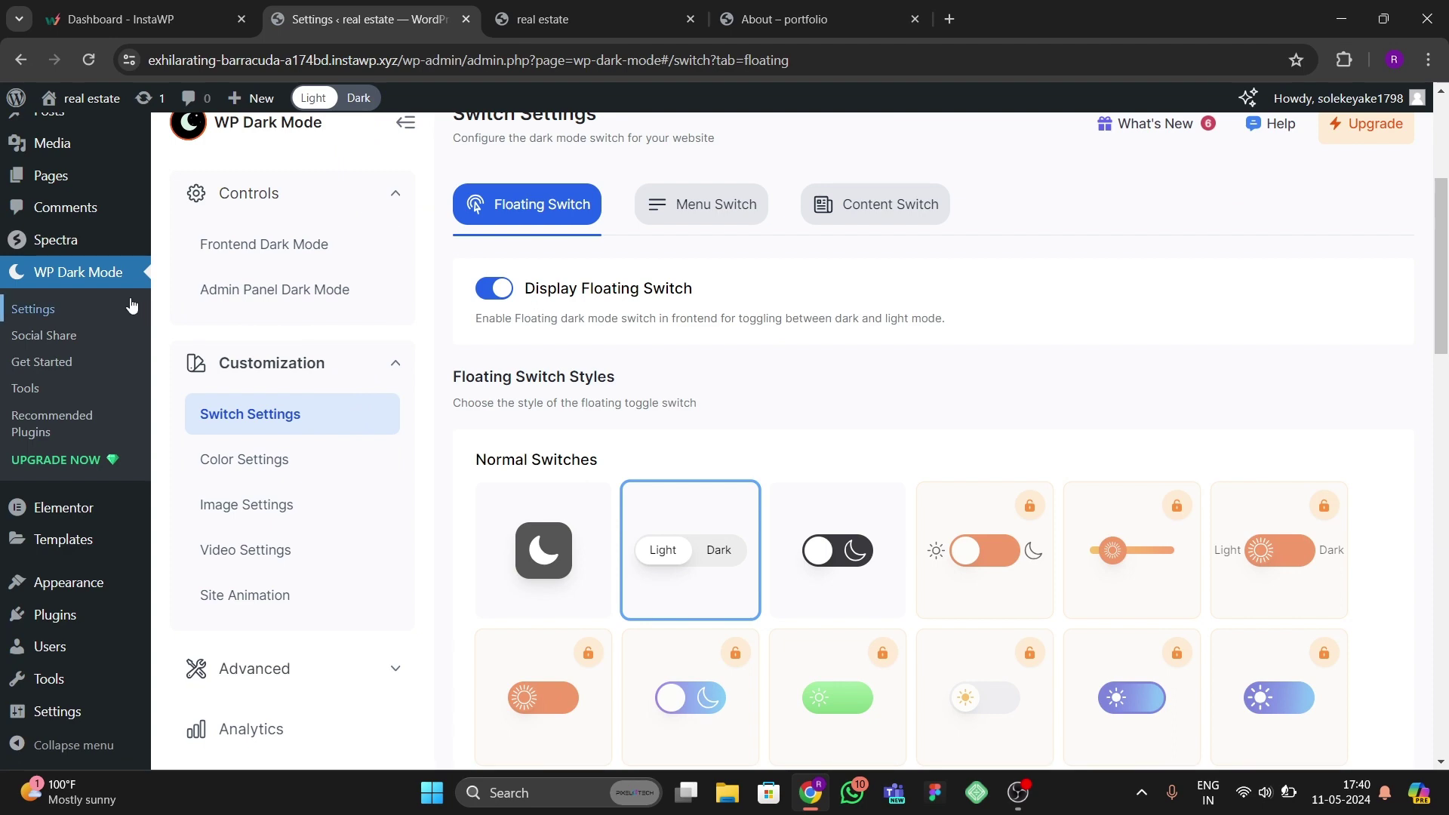
click(33, 309)
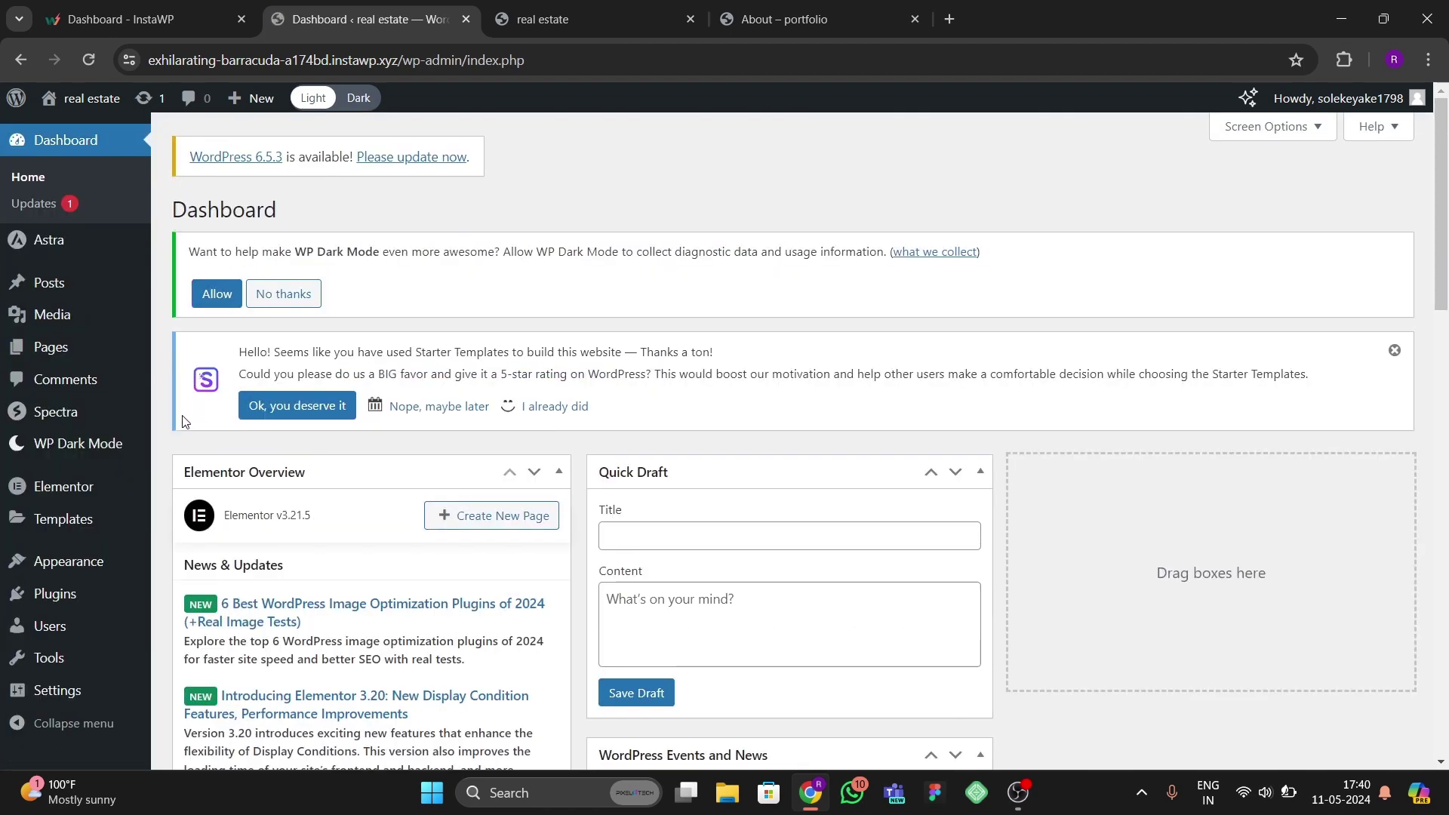
click(359, 99)
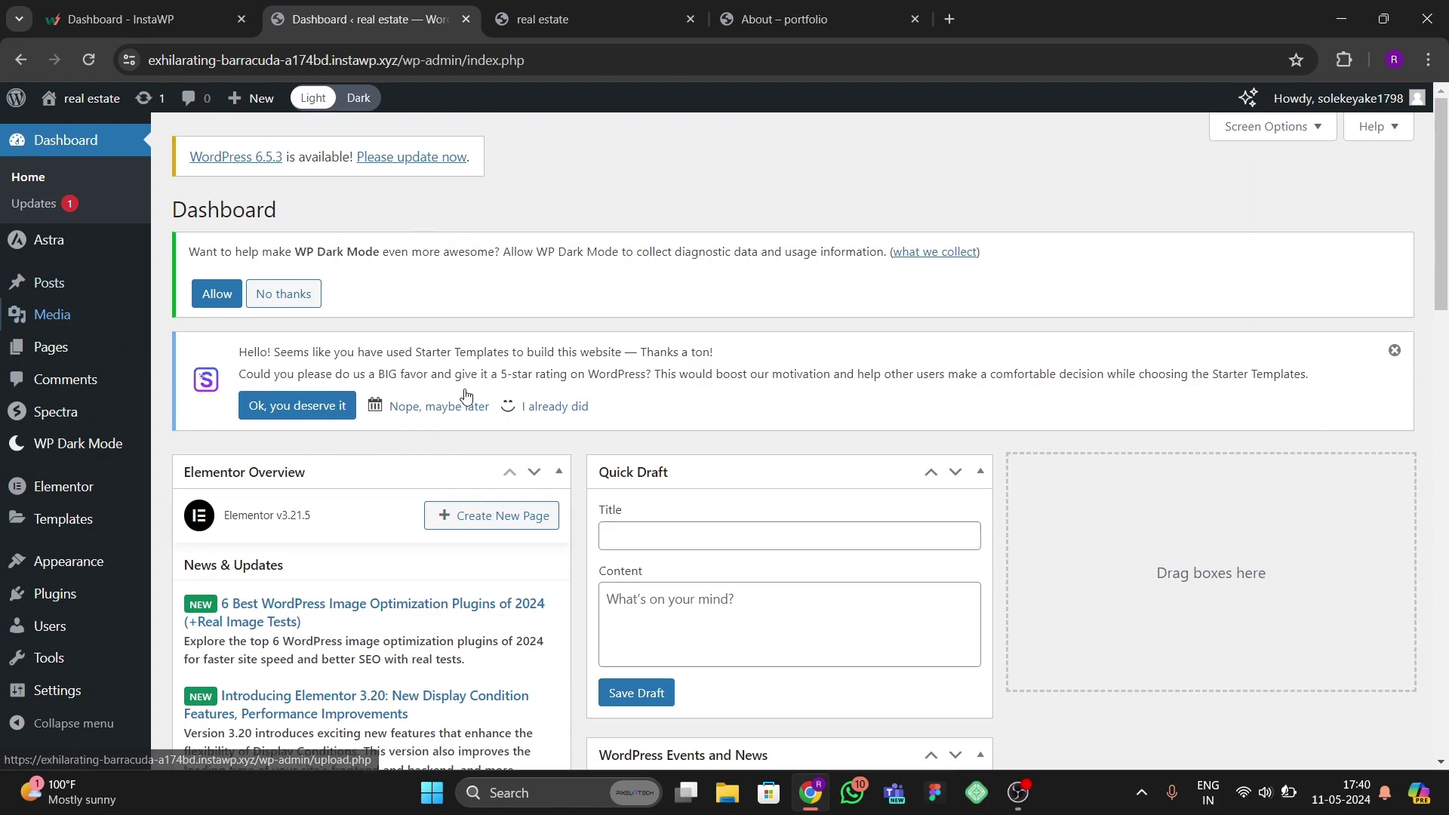
scroll(462, 479, down, 1)
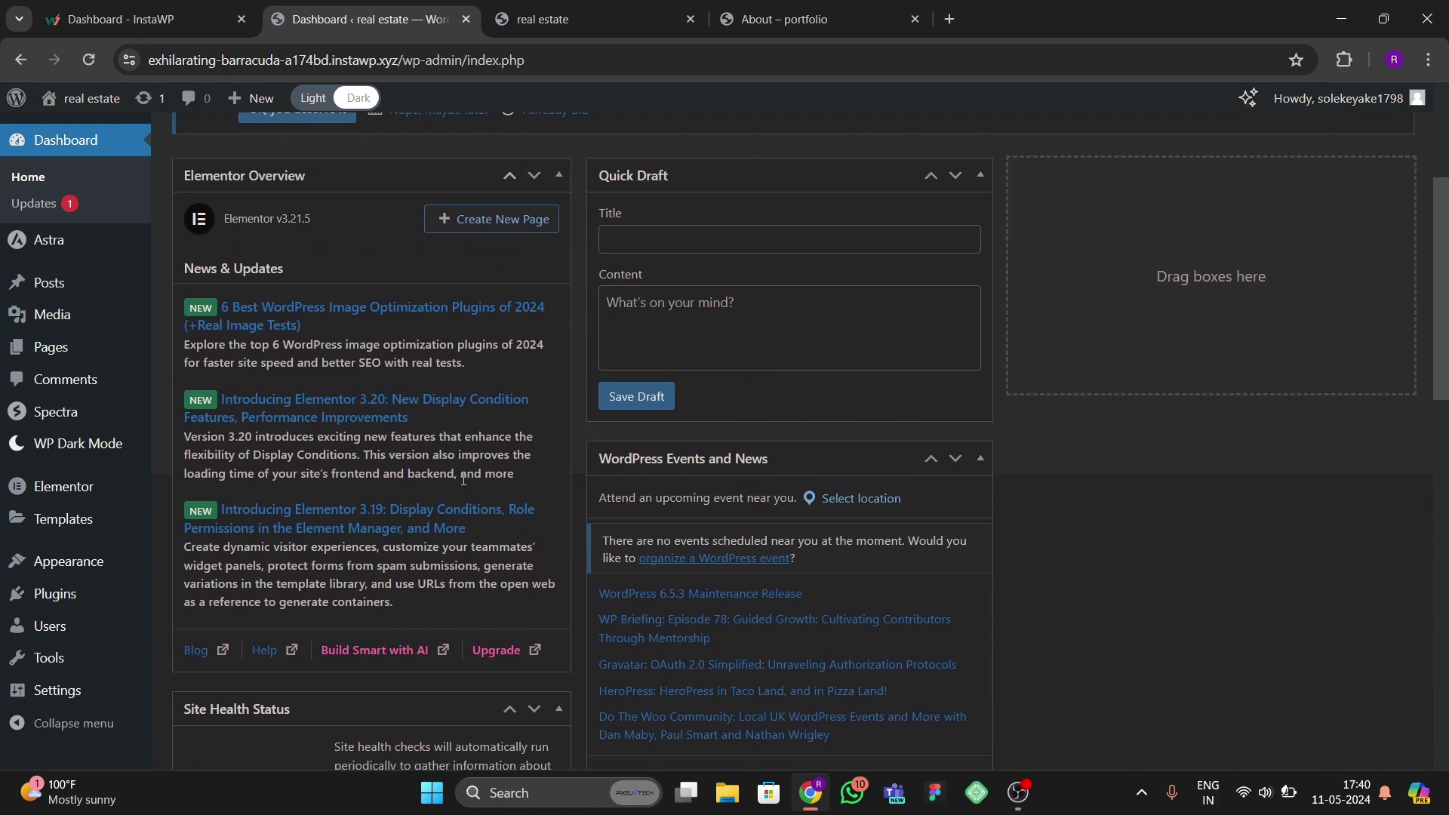
scroll(463, 481, up, 5)
scroll(382, 407, down, 10)
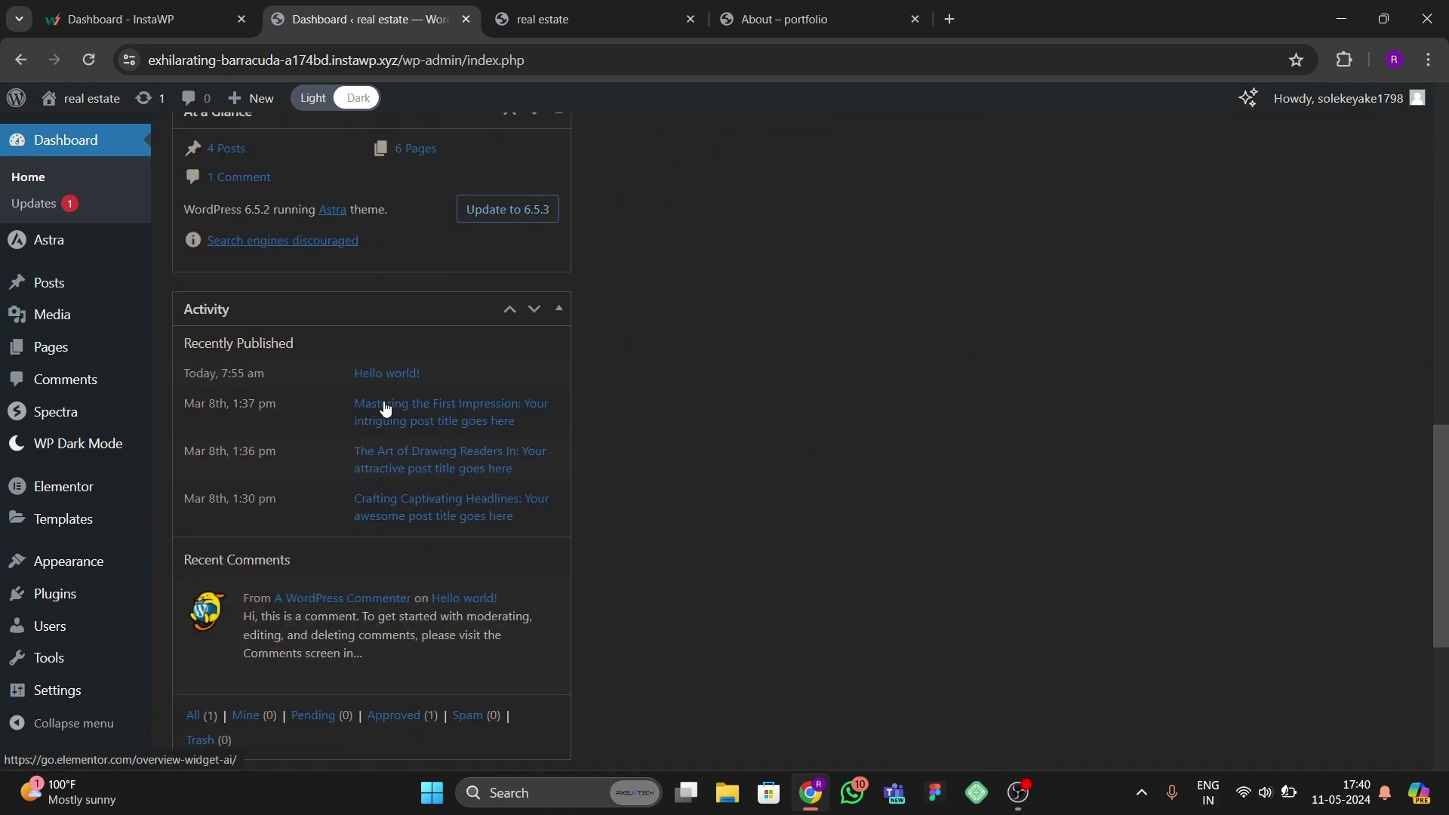
scroll(367, 409, up, 10)
Switch the admin dashboard back to light mode.
click(354, 98)
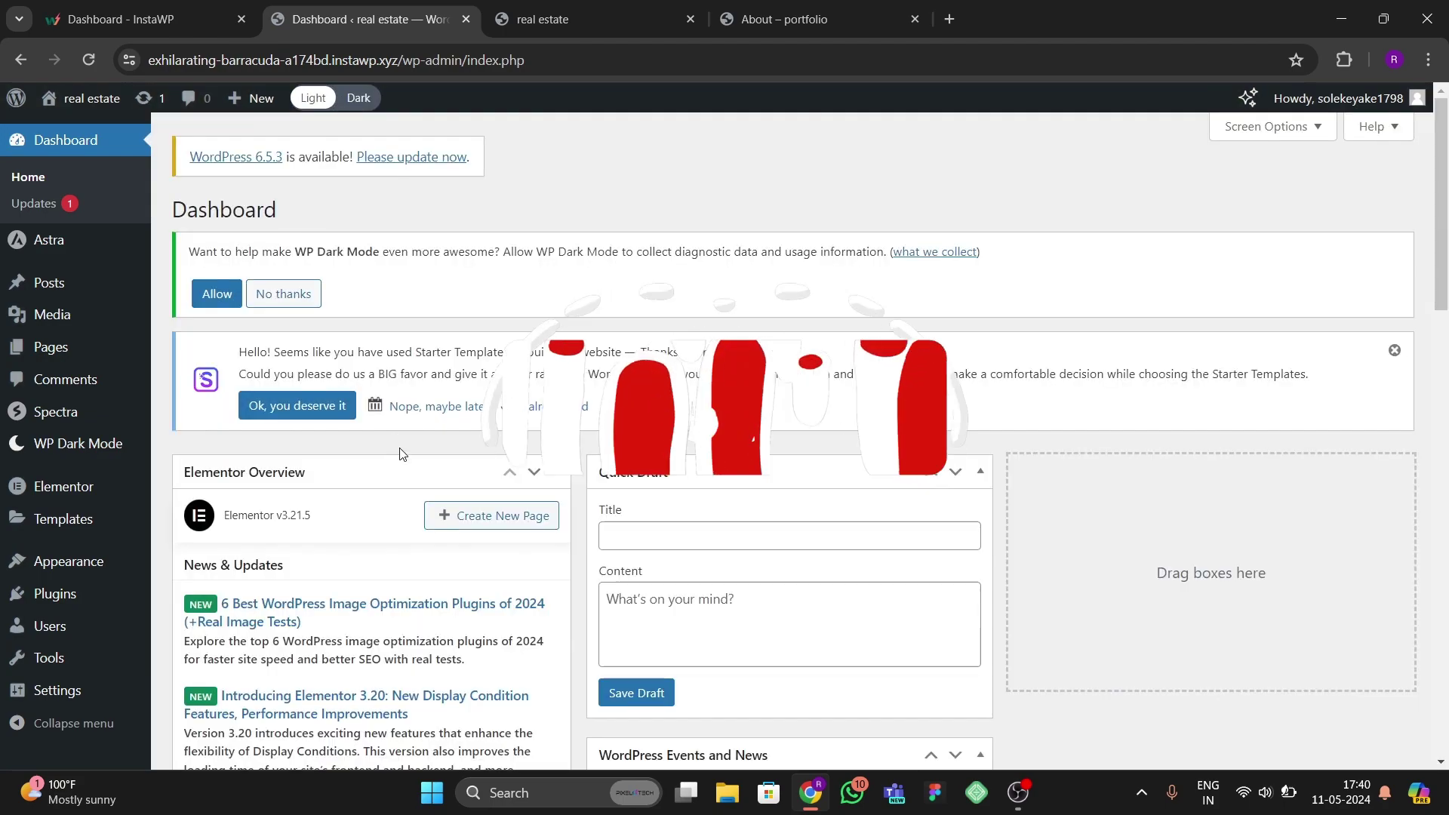
scroll(400, 451, down, 10)
scroll(400, 451, down, 5)
scroll(400, 451, up, 15)
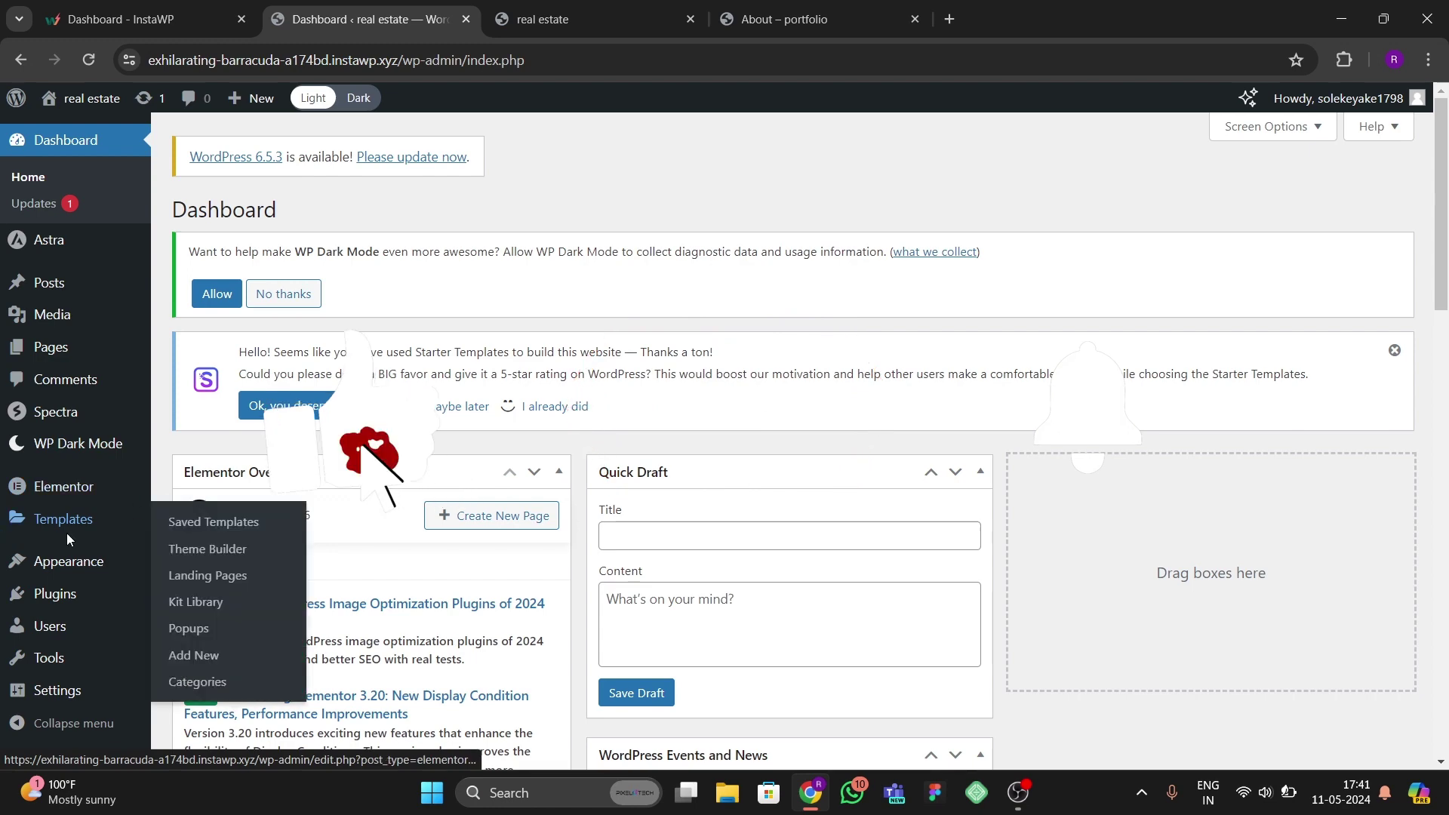
Close the old real estate tab and open the live site fresh from the admin bar.
mouse_move(80, 449)
click(627, 23)
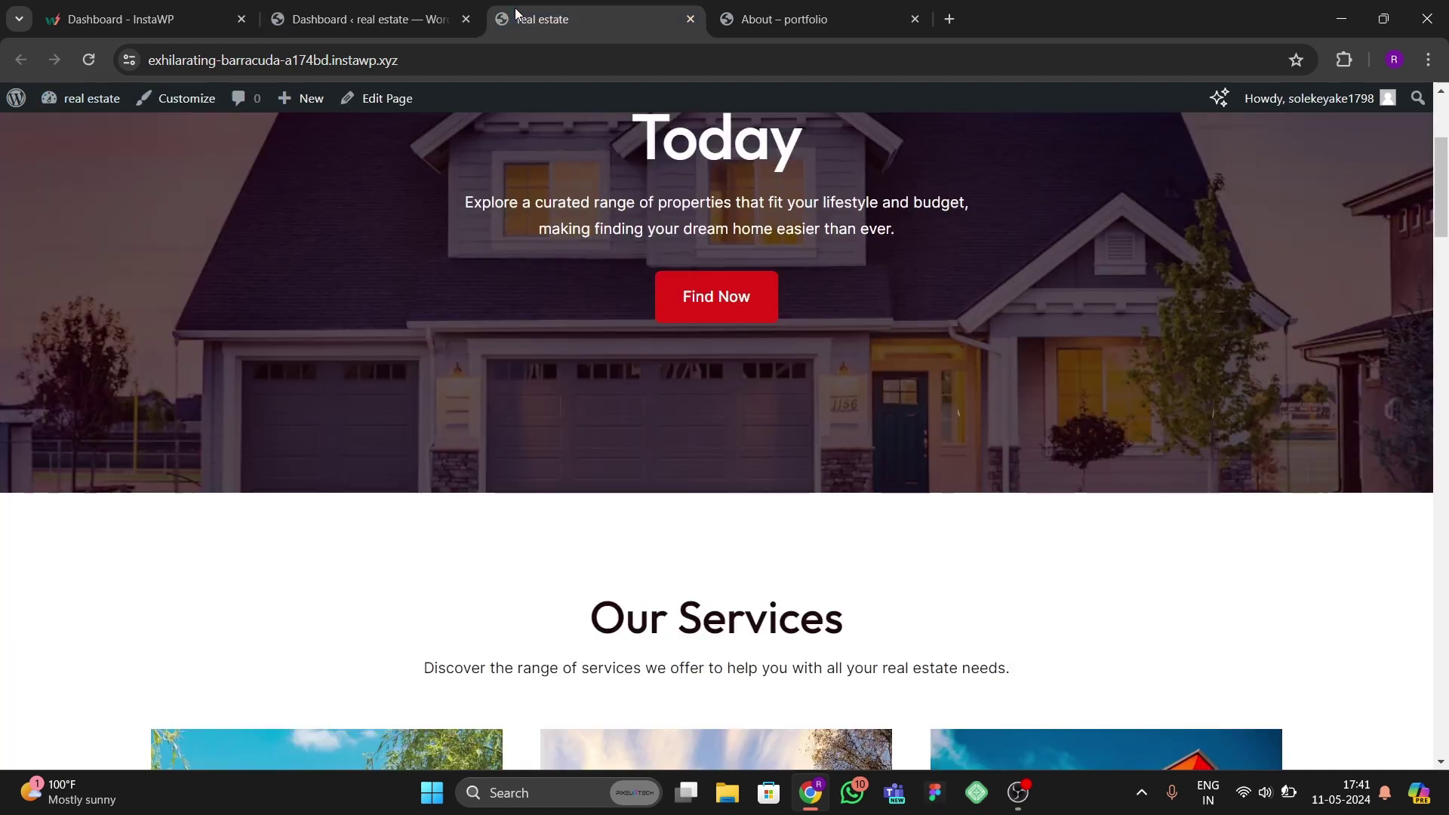
click(689, 19)
click(341, 23)
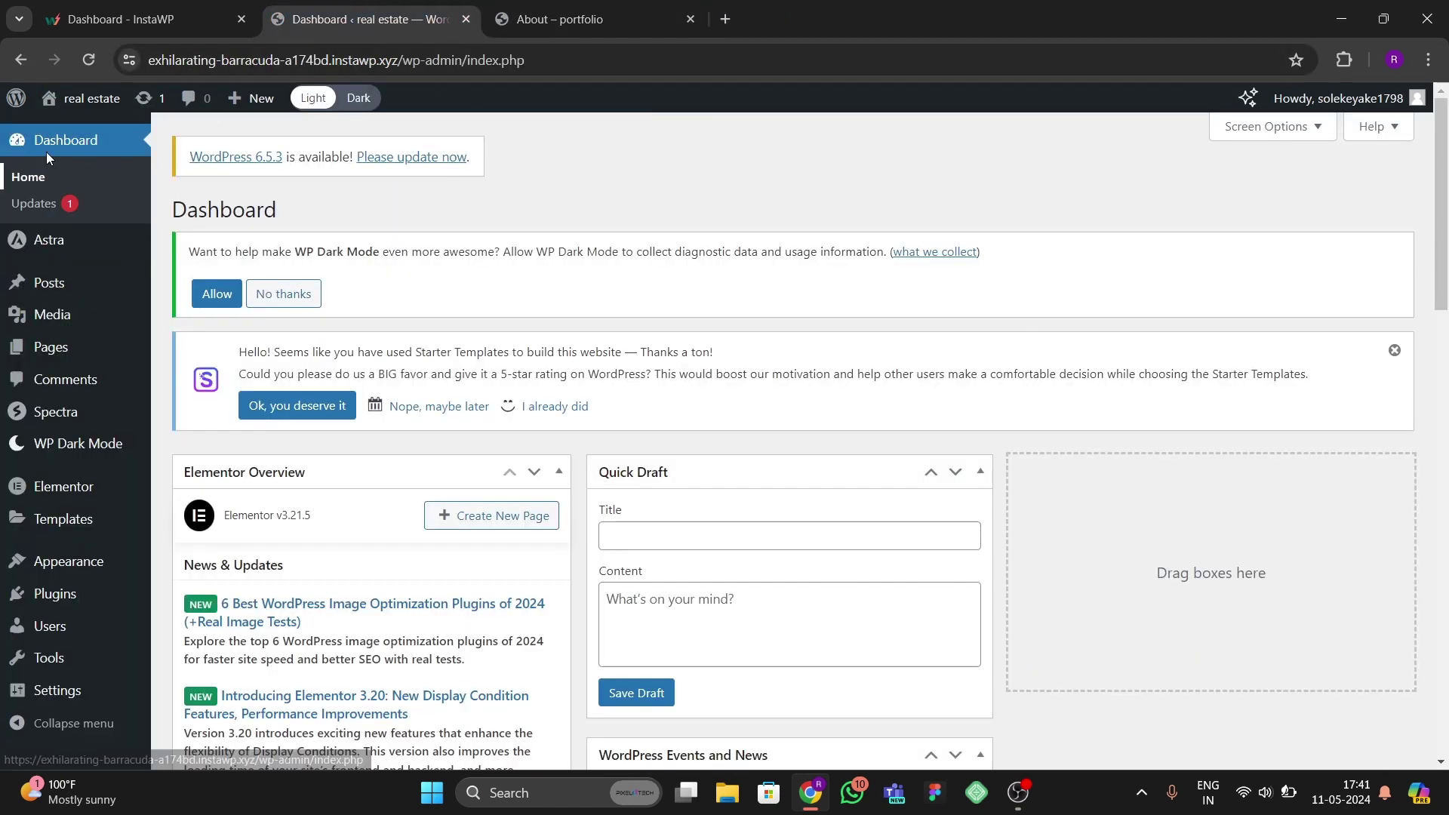
ctrl+click(98, 105)
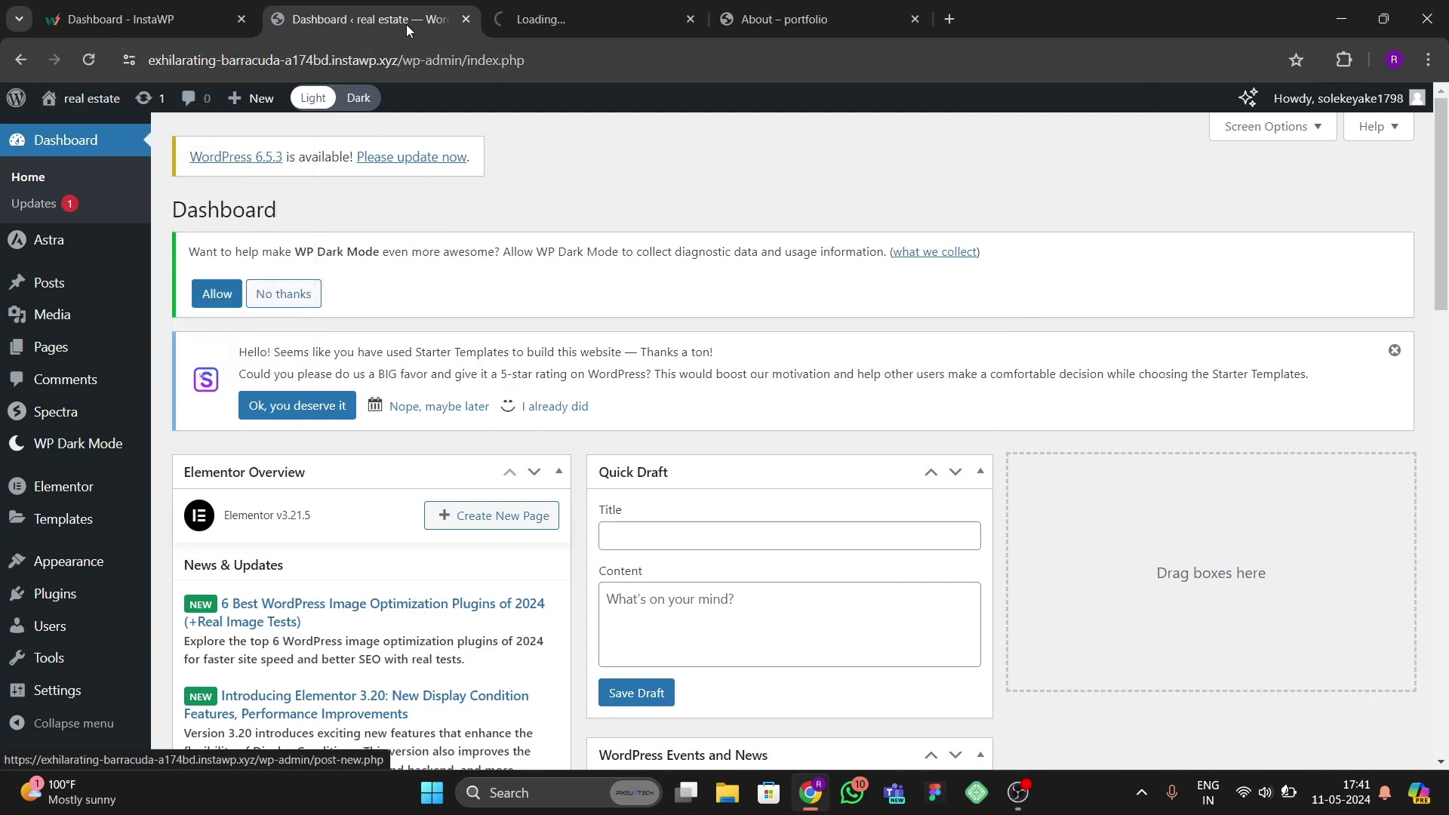
click(551, 19)
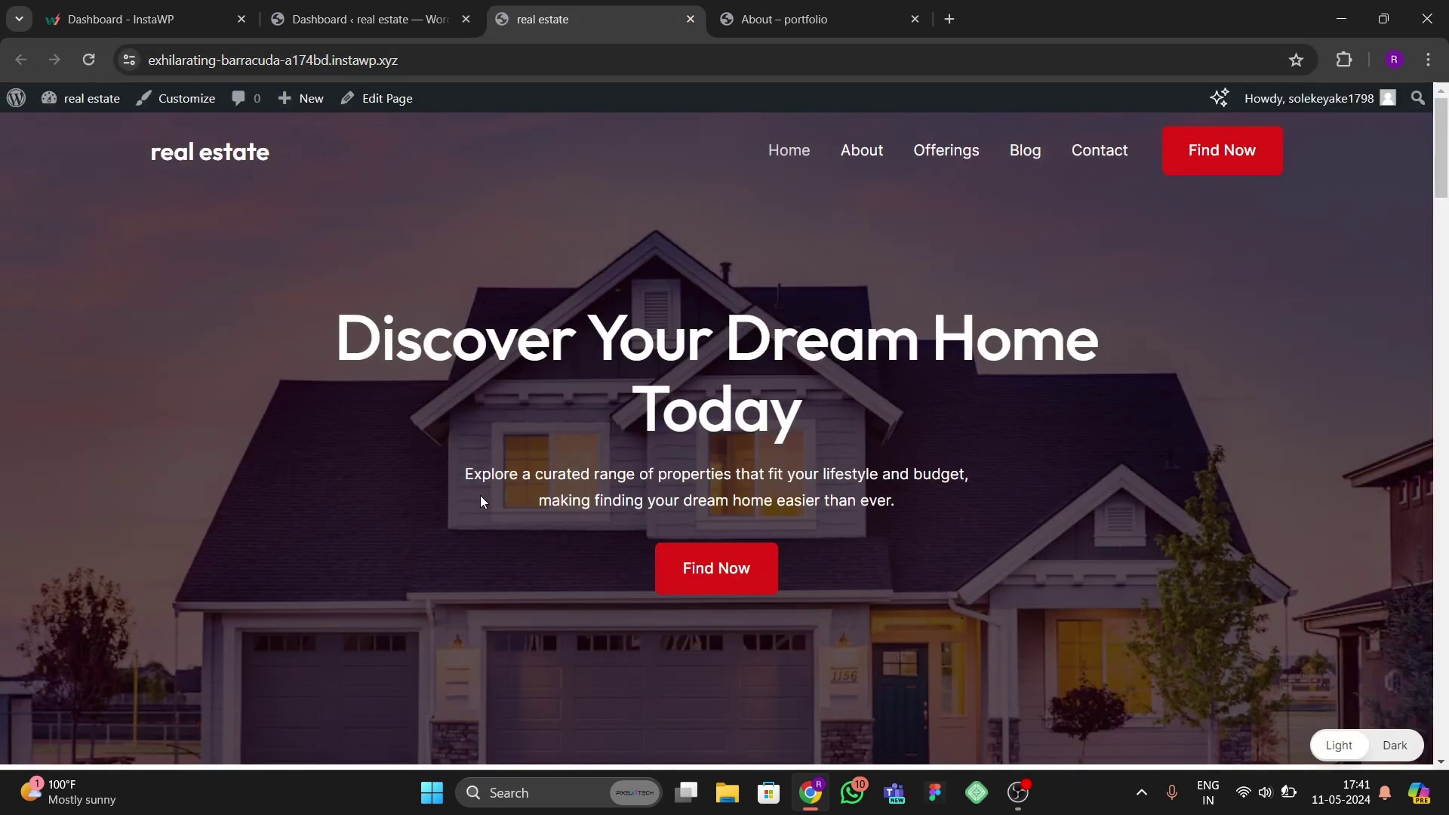
Toggle the real estate homepage to dark mode and back to light with the floating switch.
scroll(1230, 590, down, 5)
scroll(1229, 590, down, 2)
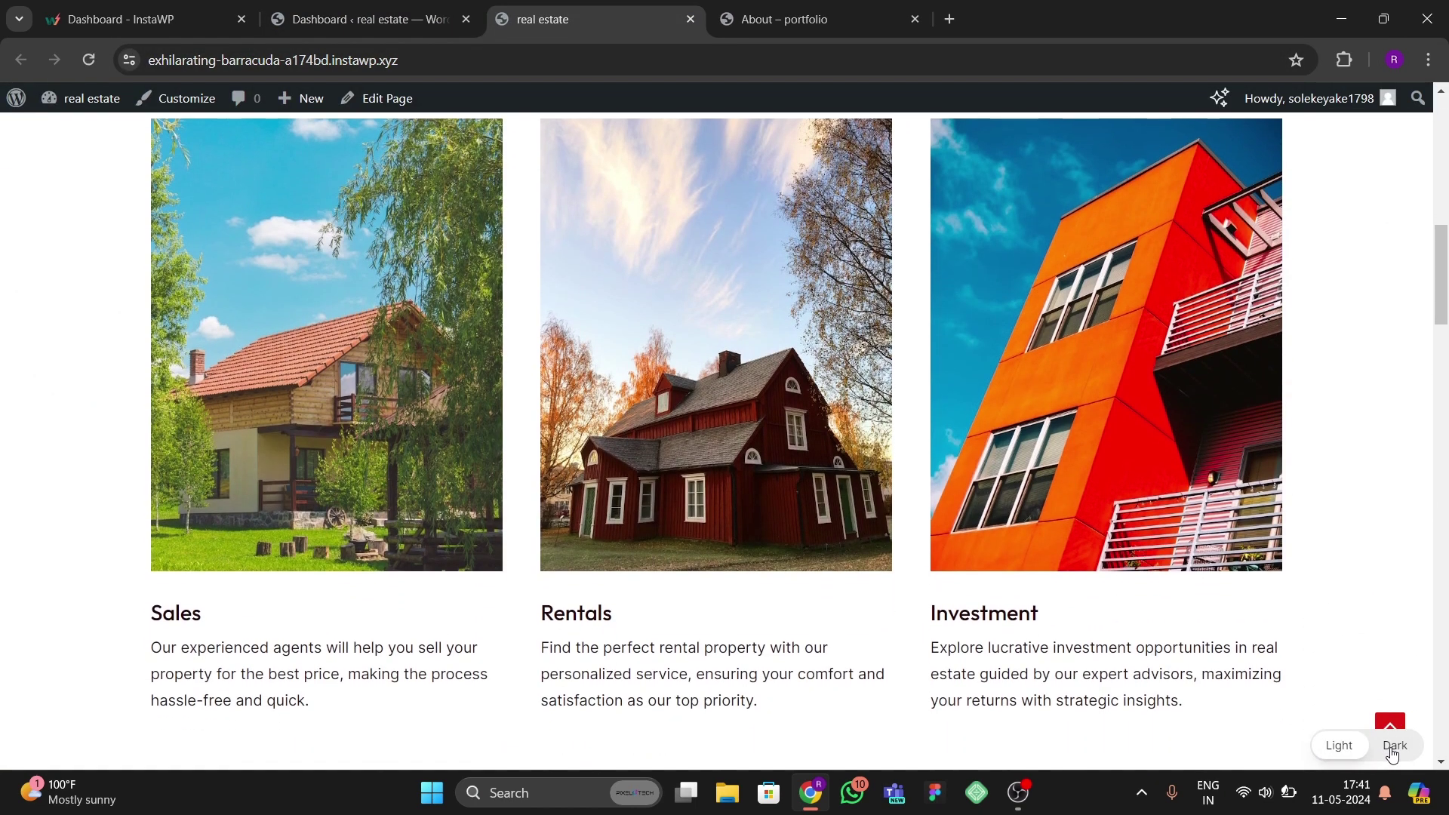
click(1393, 747)
scroll(1057, 635, up, 10)
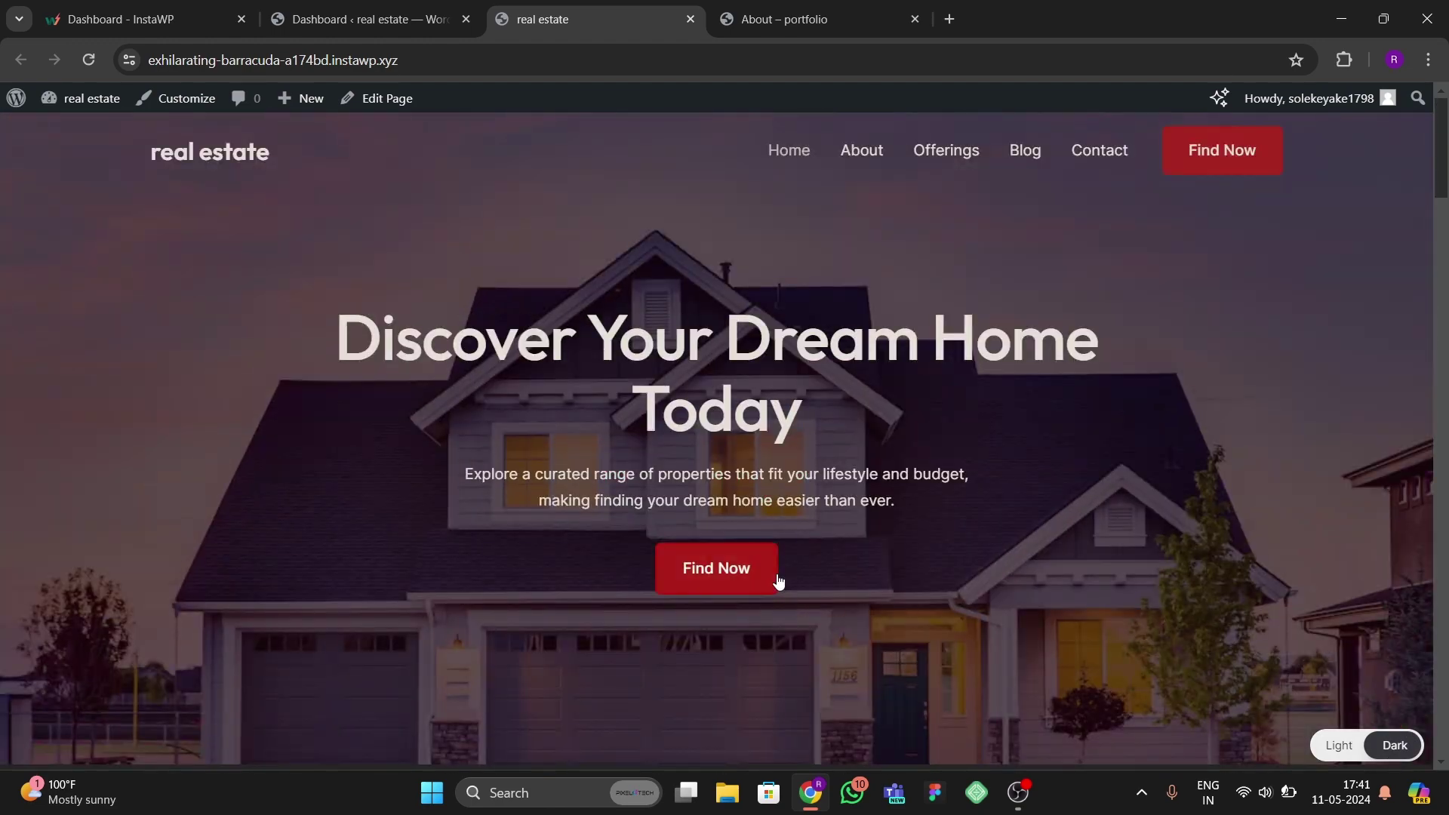
scroll(779, 581, down, 7)
scroll(776, 575, down, 20)
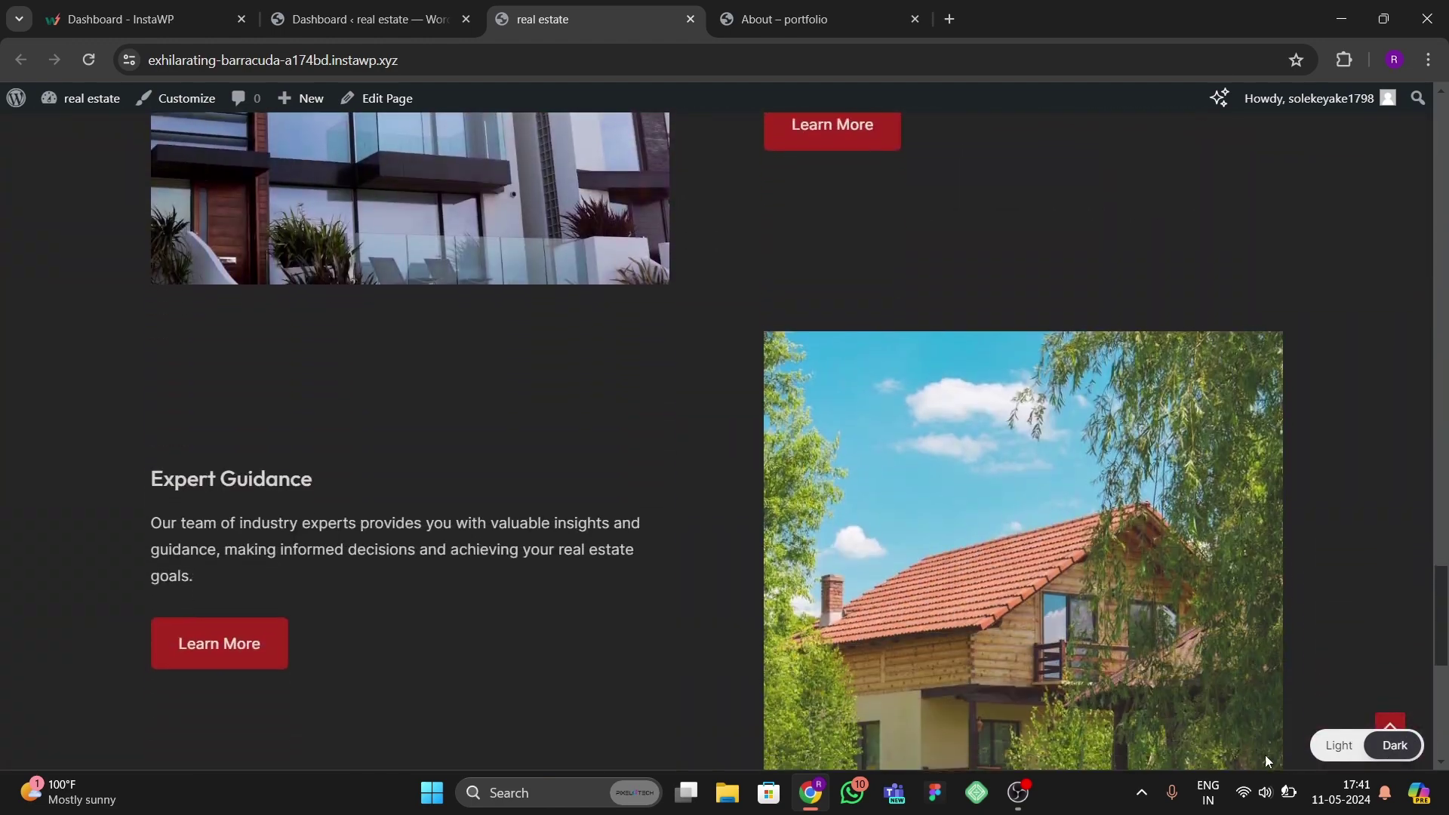
click(1339, 745)
scroll(1180, 735, down, 7)
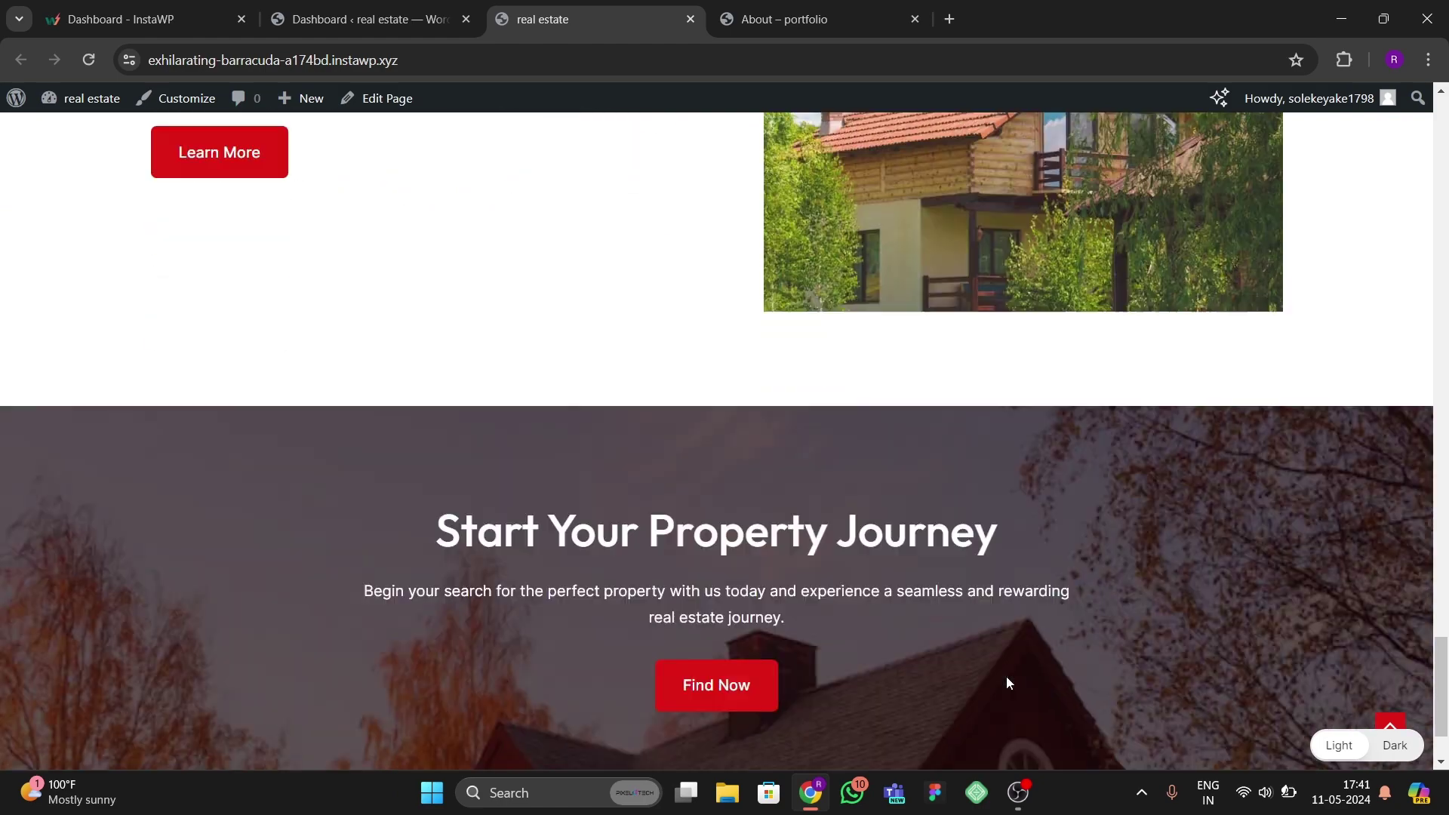
scroll(822, 615, up, 20)
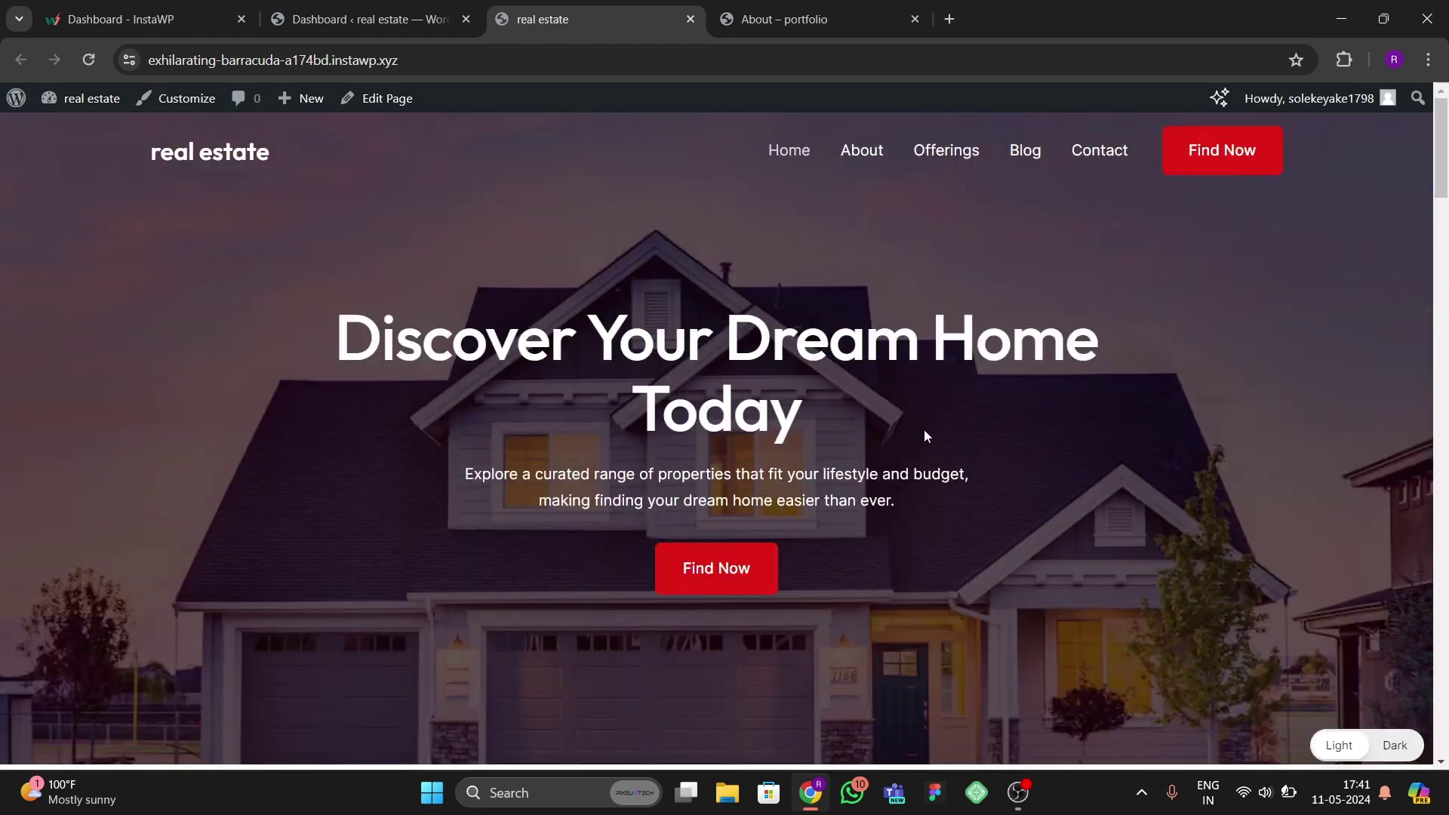
Open the About page and switch it to dark mode.
click(887, 163)
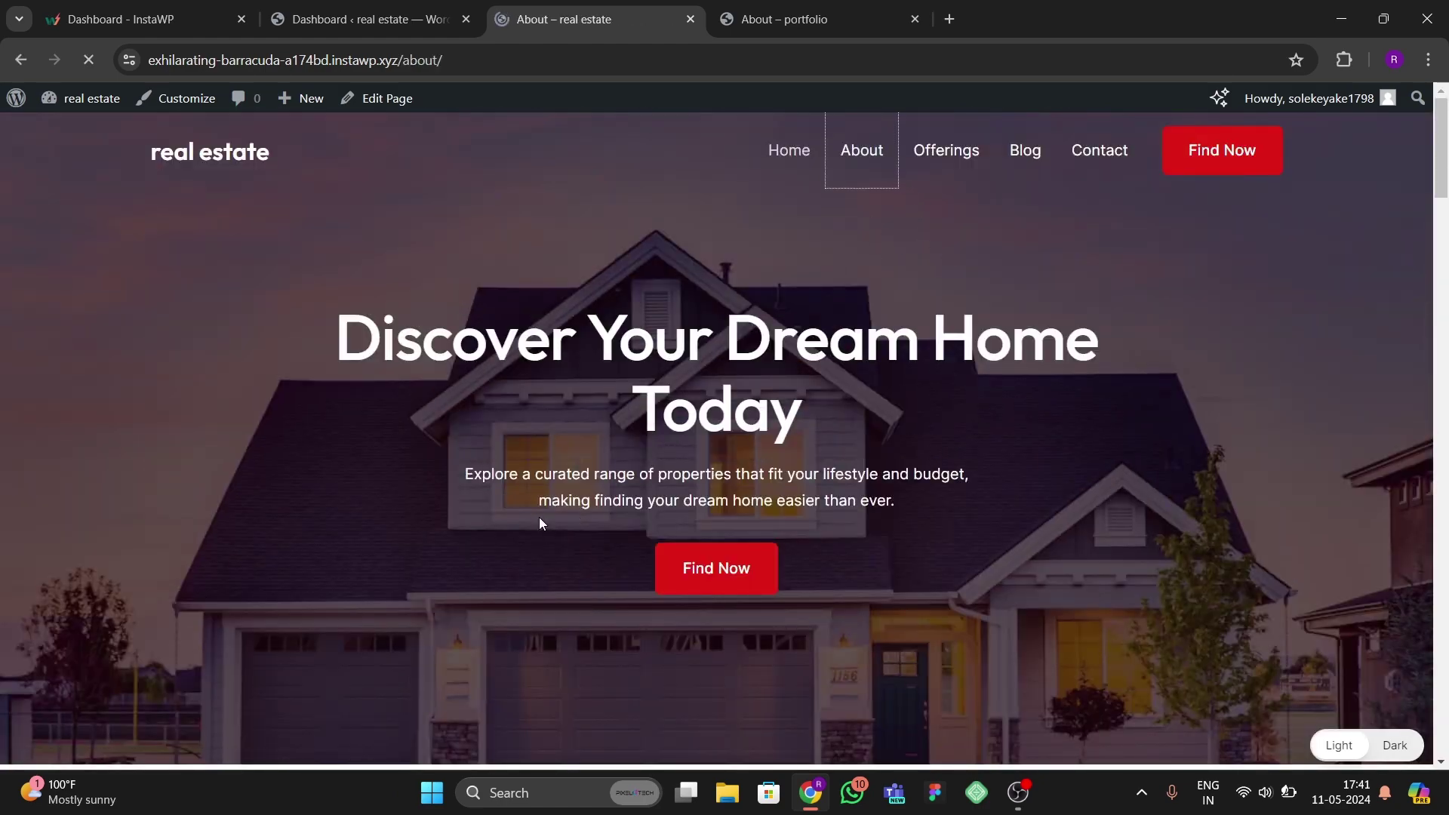
scroll(534, 491, down, 4)
scroll(536, 488, down, 4)
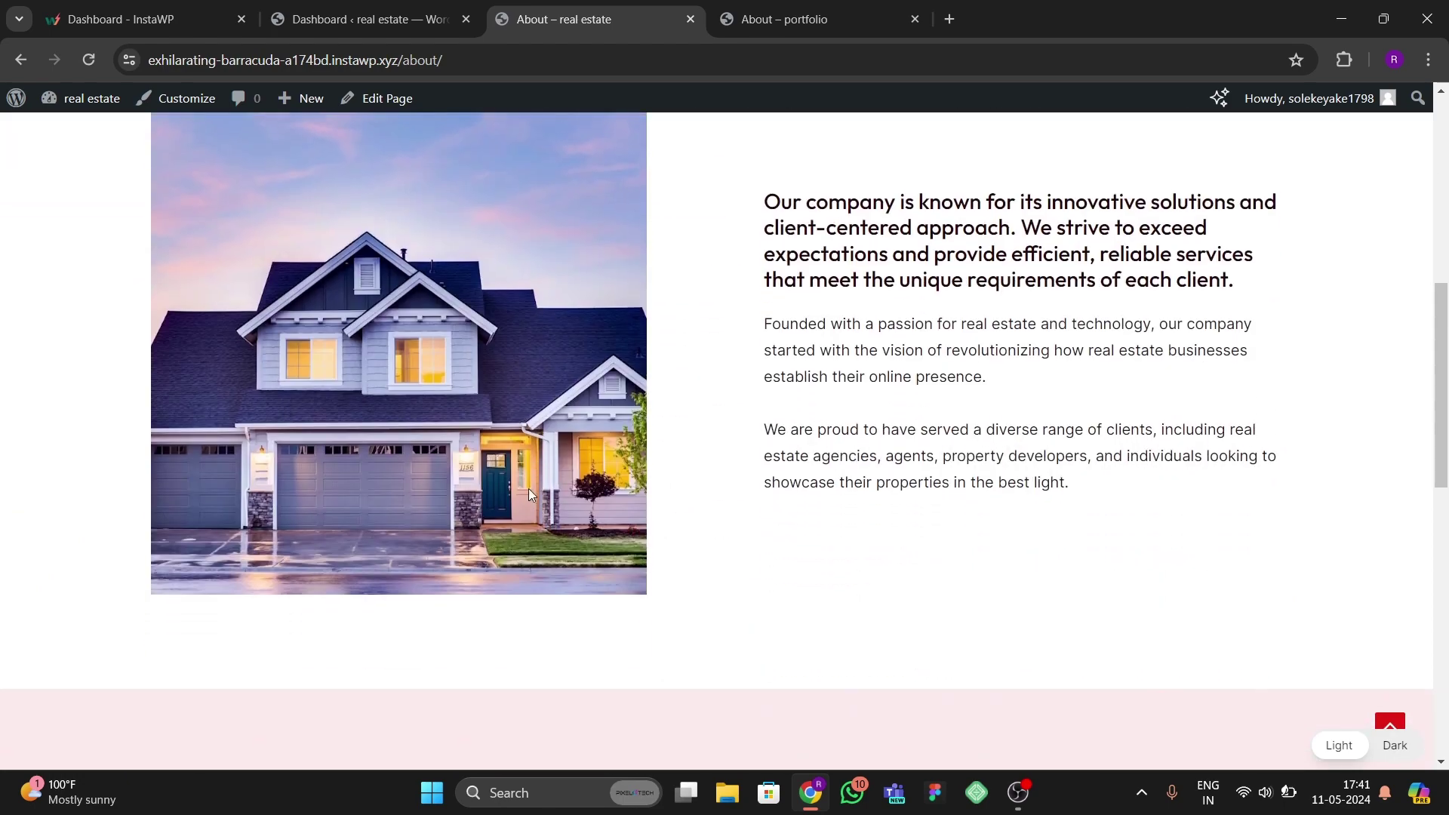
scroll(534, 486, up, 3)
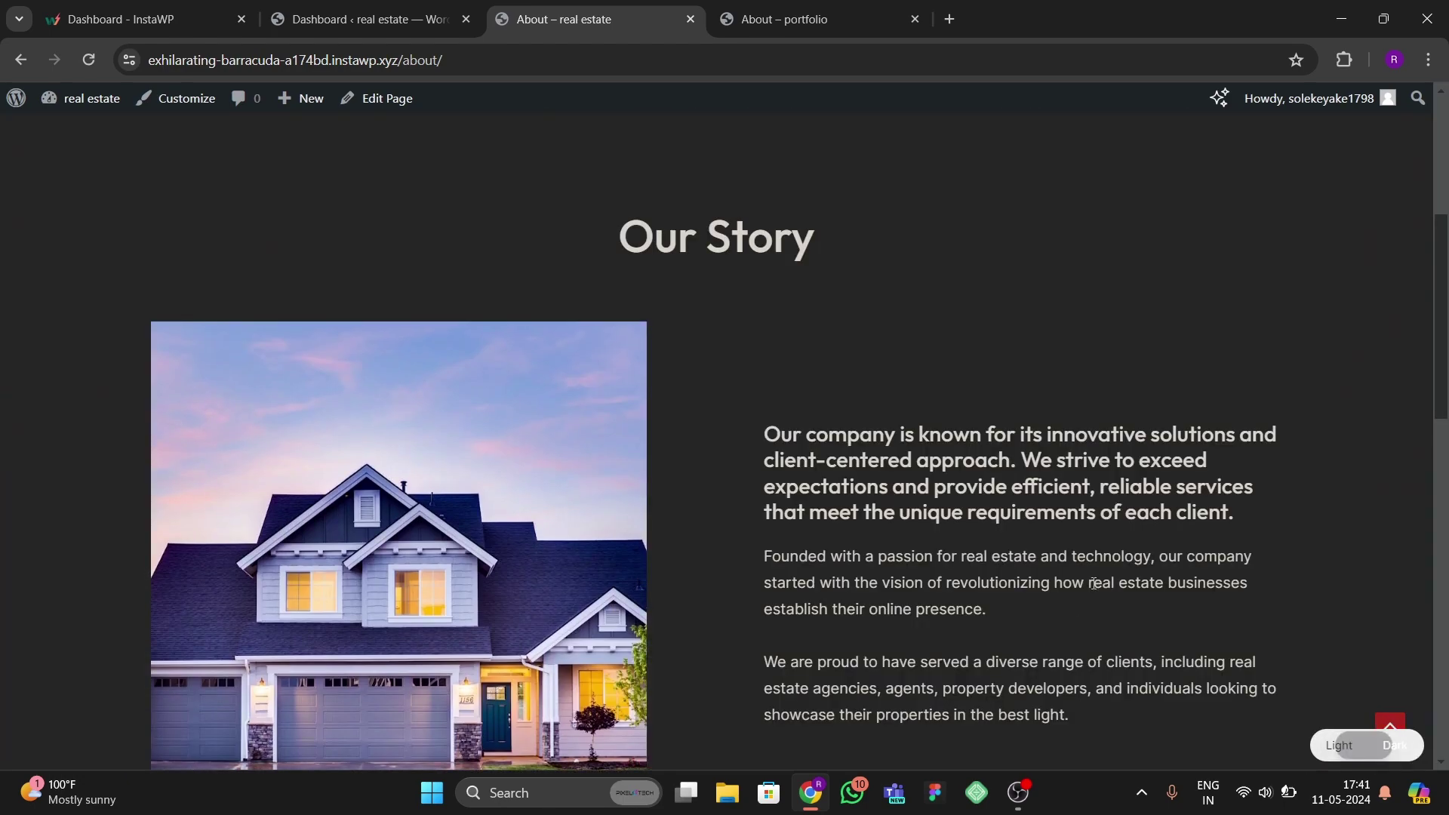
click(1396, 746)
scroll(627, 464, down, 3)
scroll(618, 462, down, 5)
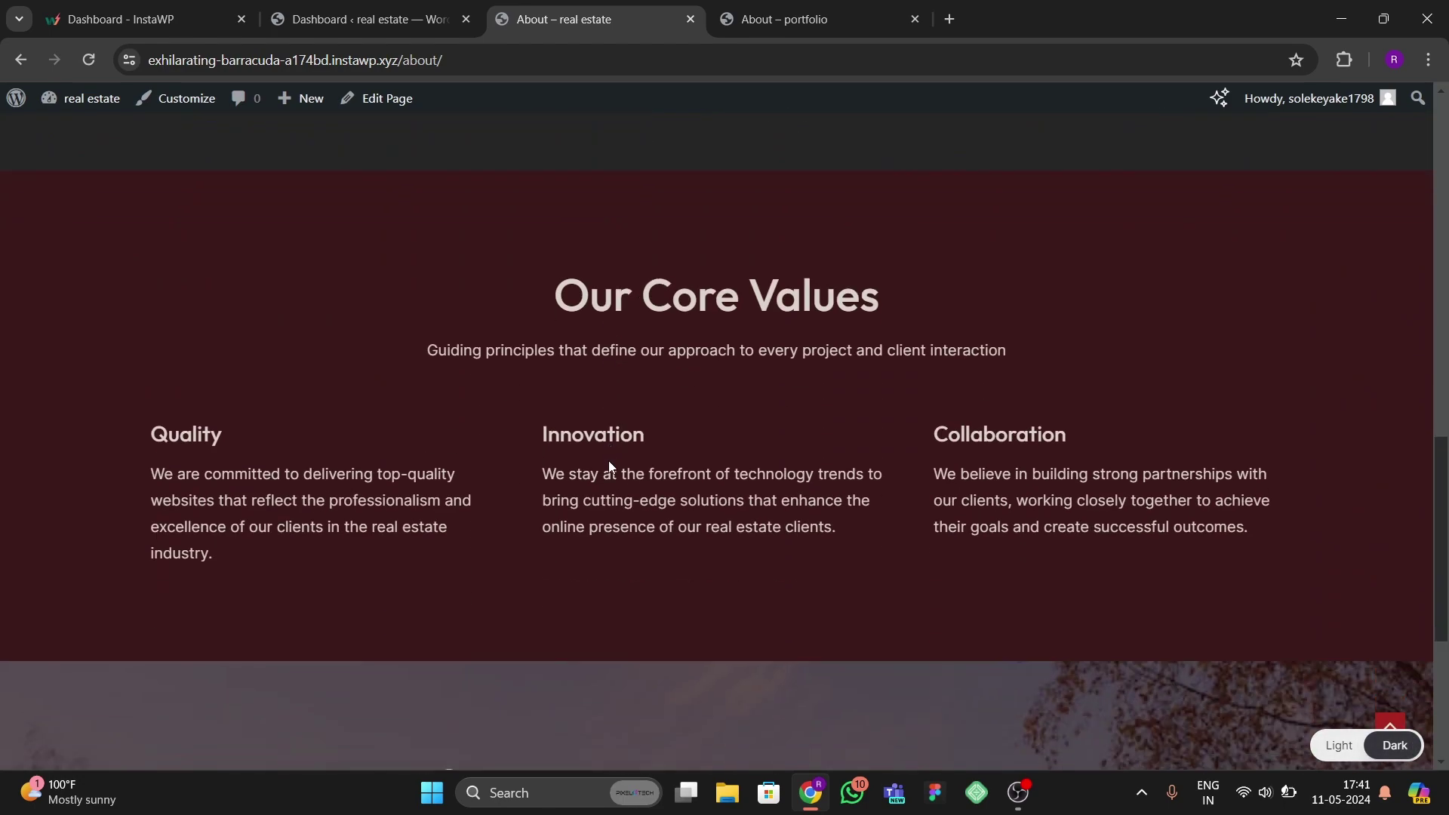
scroll(611, 460, up, 8)
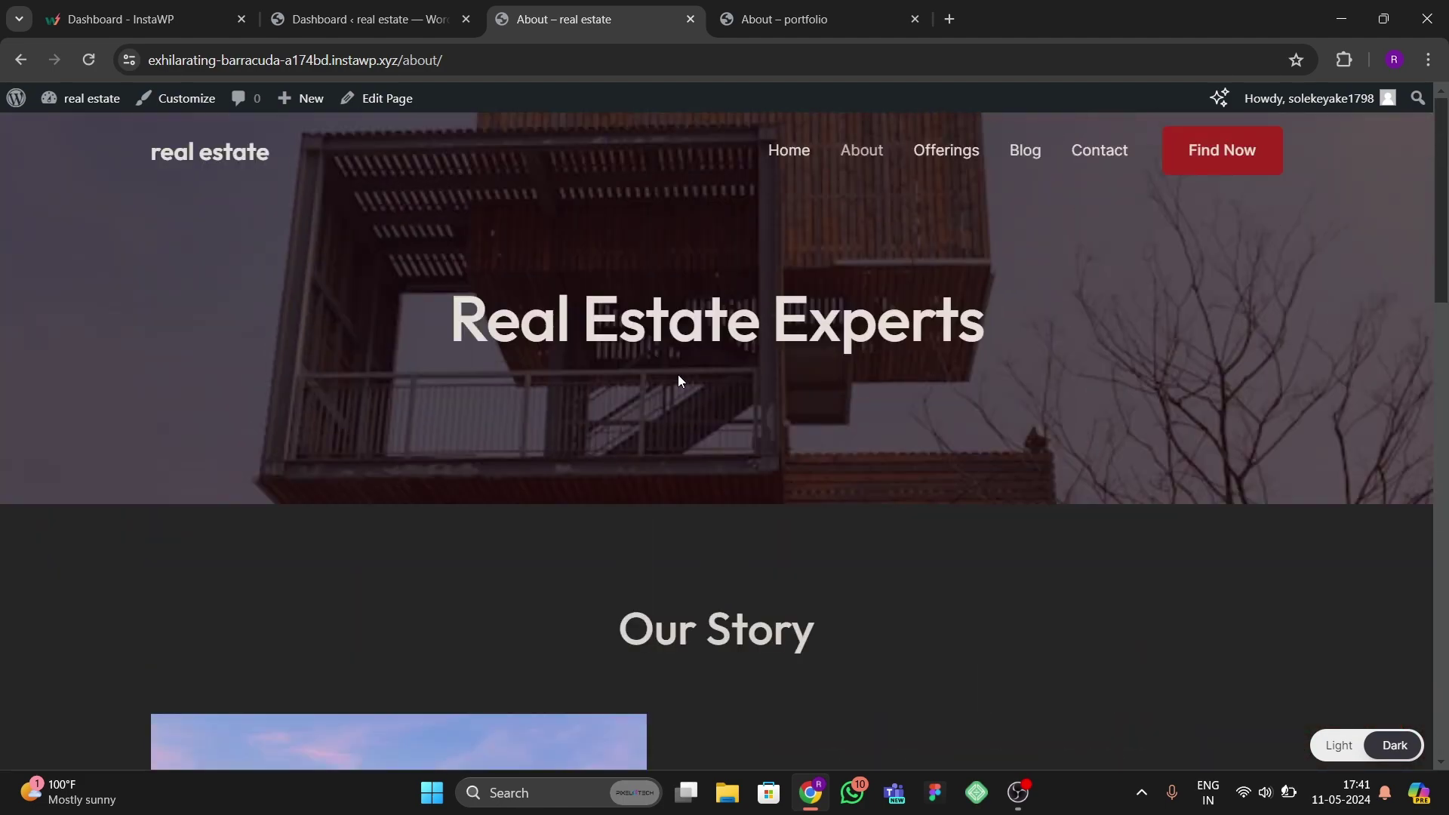